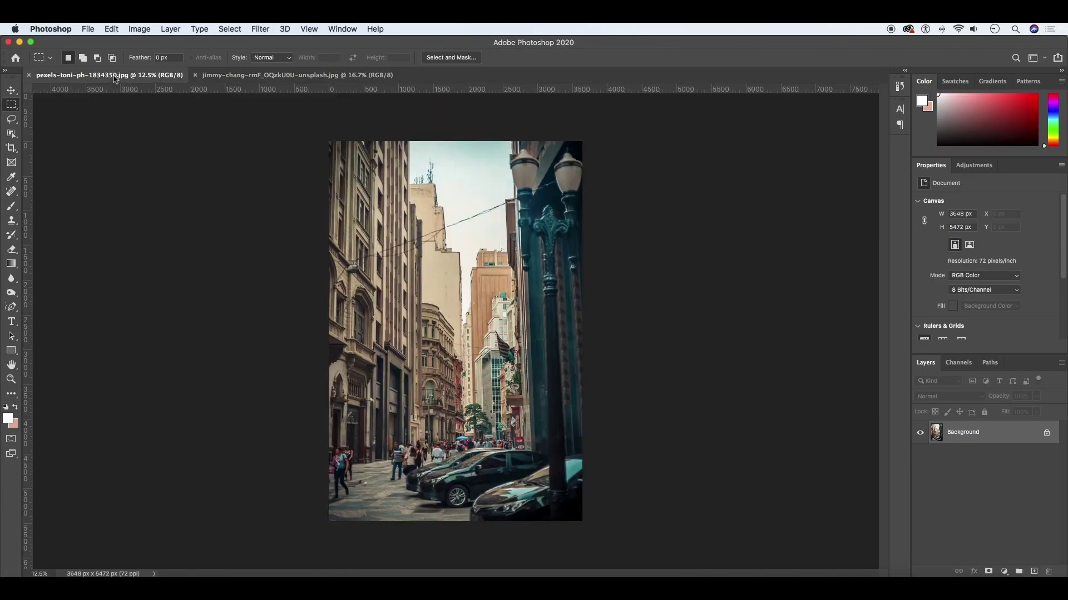
Open the Image > Adjustments menu on the street composite with the man
left_click(139, 28)
mouse_move(157, 59)
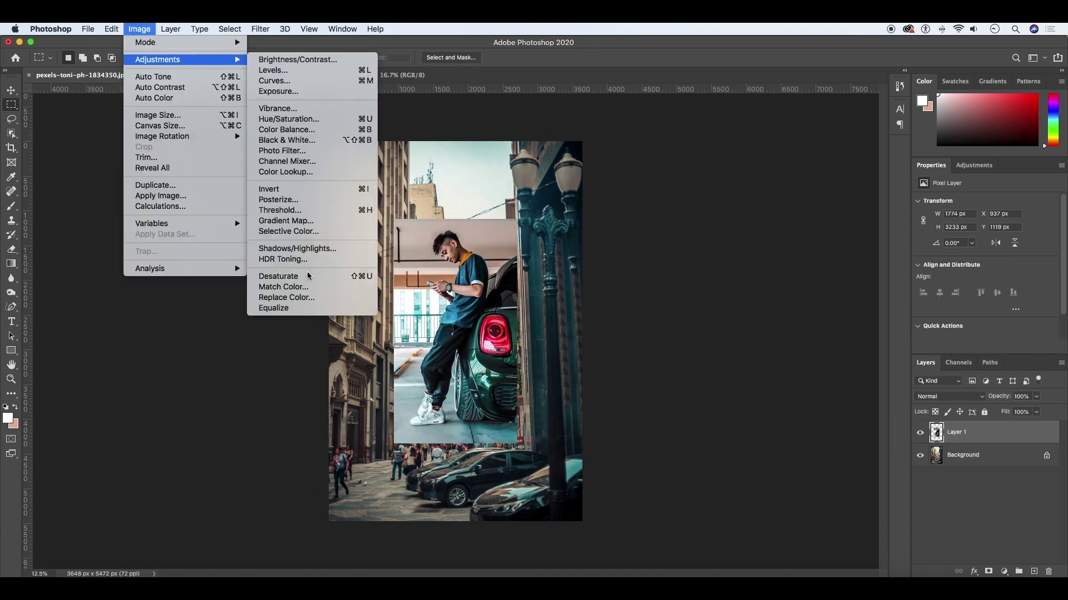
Apply Match Color using the street photo as the source, then select the street layer
left_click(284, 287)
left_click(712, 366)
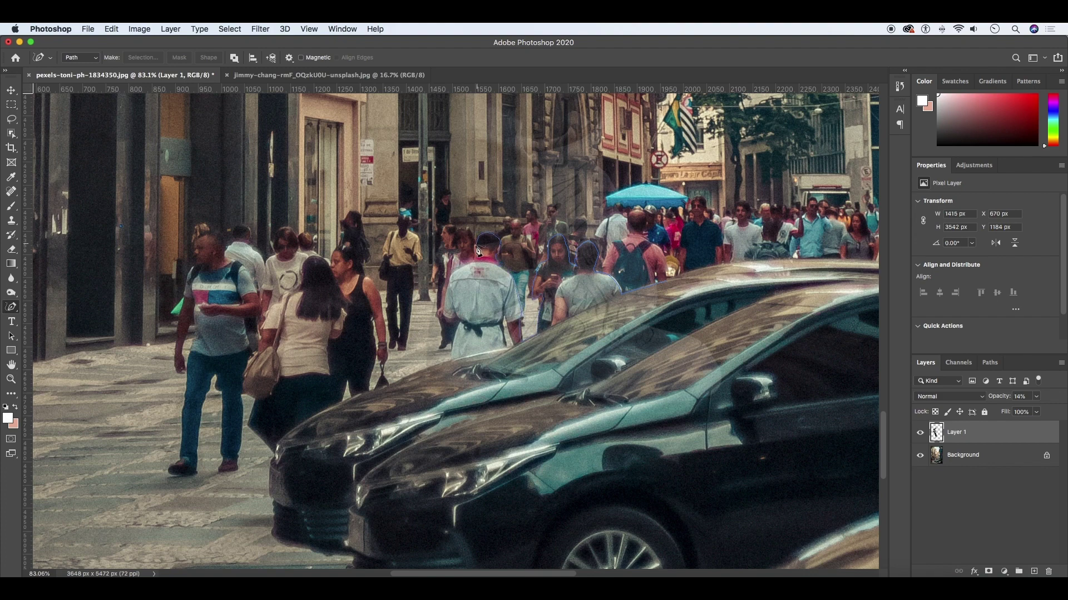
scroll(502, 352, "up", 3)
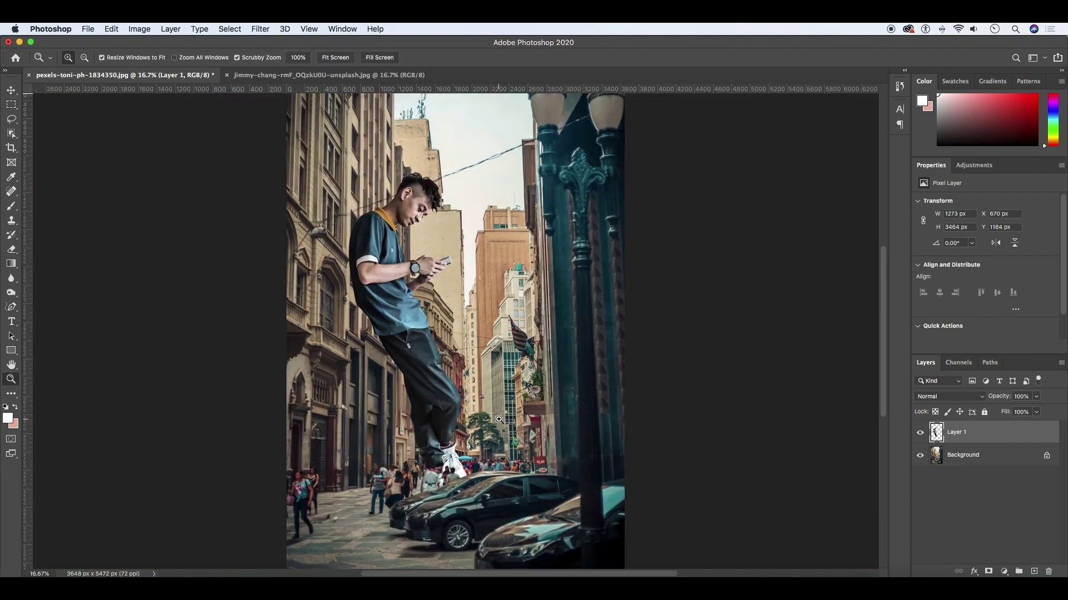
left_click(1001, 457)
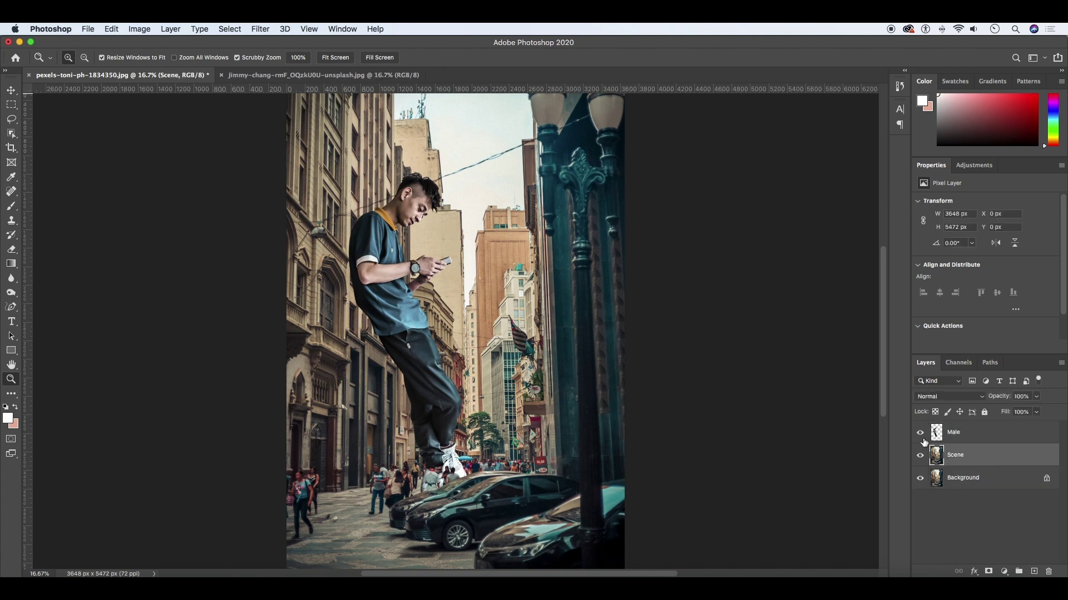
Hide the man and heal the overhead wires out of the sky with the Spot Healing Brush
left_click(920, 432)
scroll(554, 196, "up", 5)
key("j")
left_click_drag(602, 188, 611, 185)
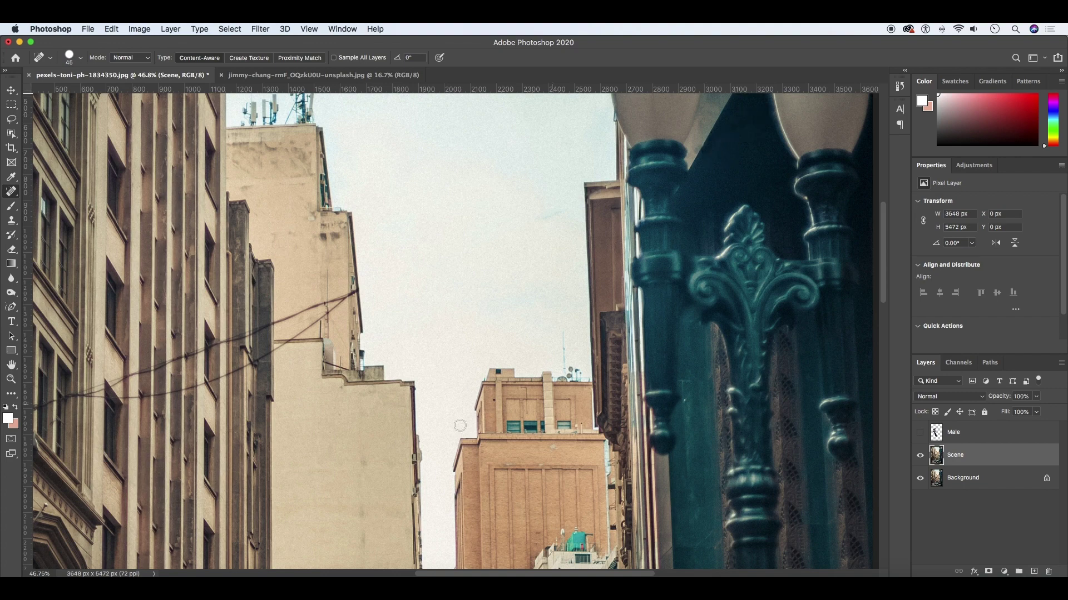
scroll(57, 398, "left", 5)
left_click_drag(259, 393, 103, 414)
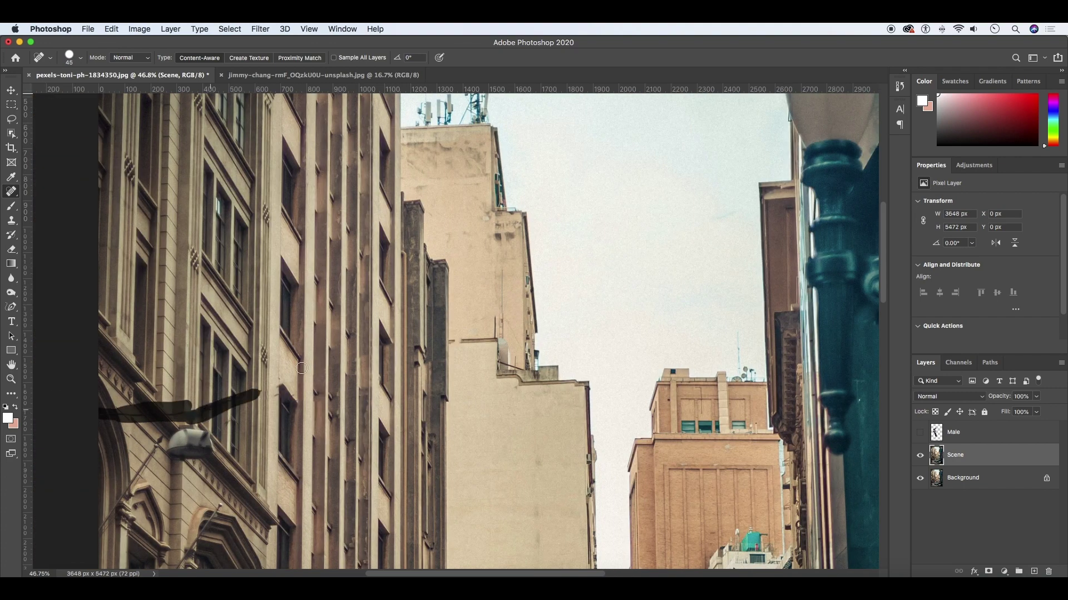
key("z")
Add clipped Curves and Color Lookup adjustments to the man, plus a new empty layer above Scene
key("ctrl+minus")
key("ctrl+minus")
key("ctrl+minus")
left_click(919, 433)
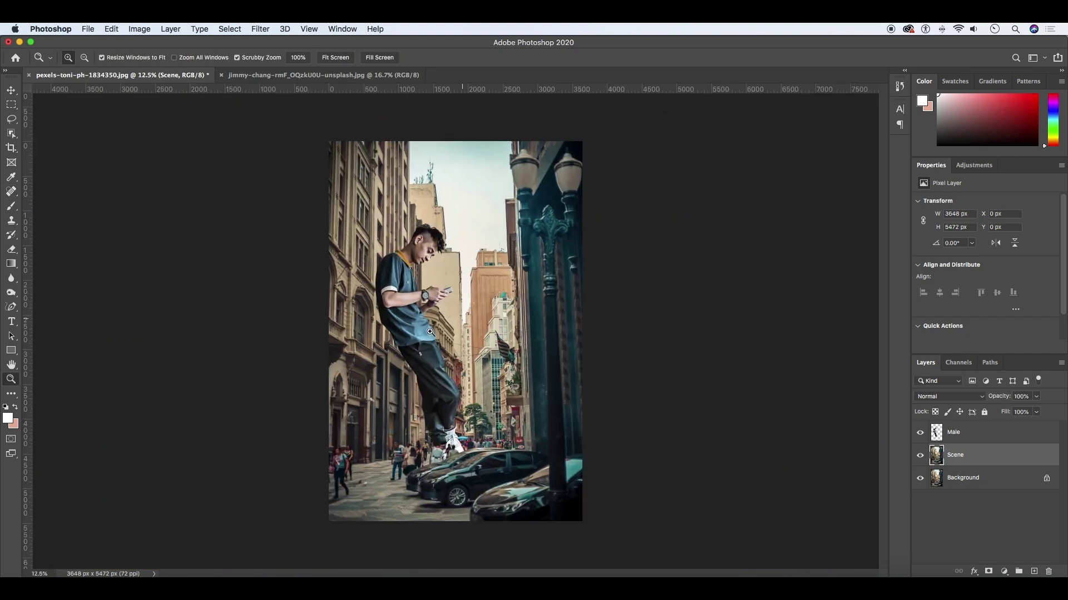
left_click(1004, 572)
left_click_drag(962, 278, 957, 283)
left_click_drag(1022, 220, 1022, 225)
left_click(1004, 572)
left_click(962, 489)
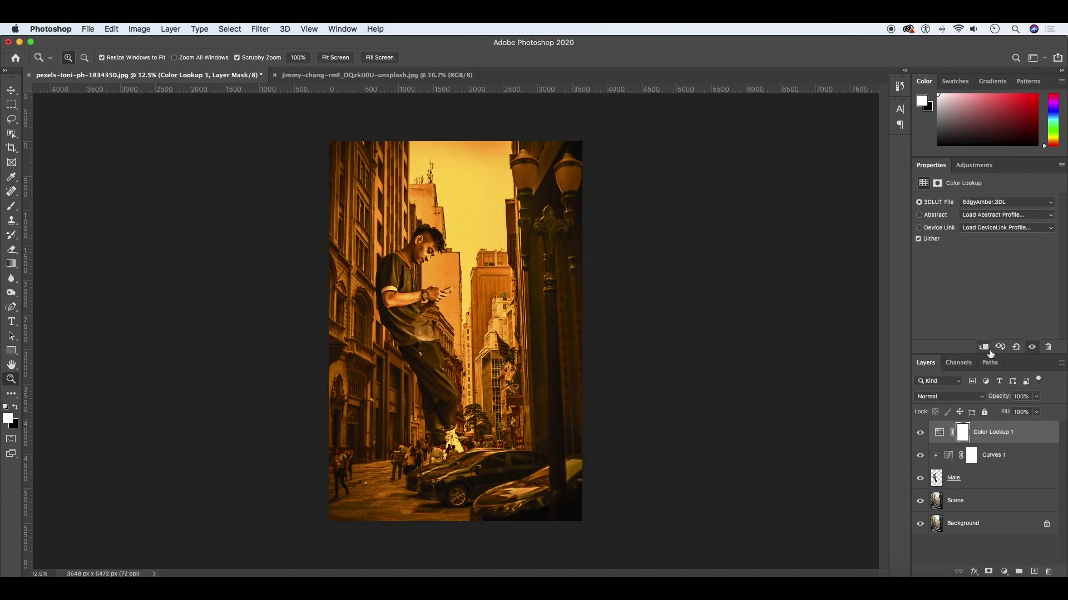
left_click(1009, 500)
left_click(1033, 572)
Draw a tall narrow black ellipse beside the man, duplicate it, blur it, and set 76% opacity
key("u")
key("d")
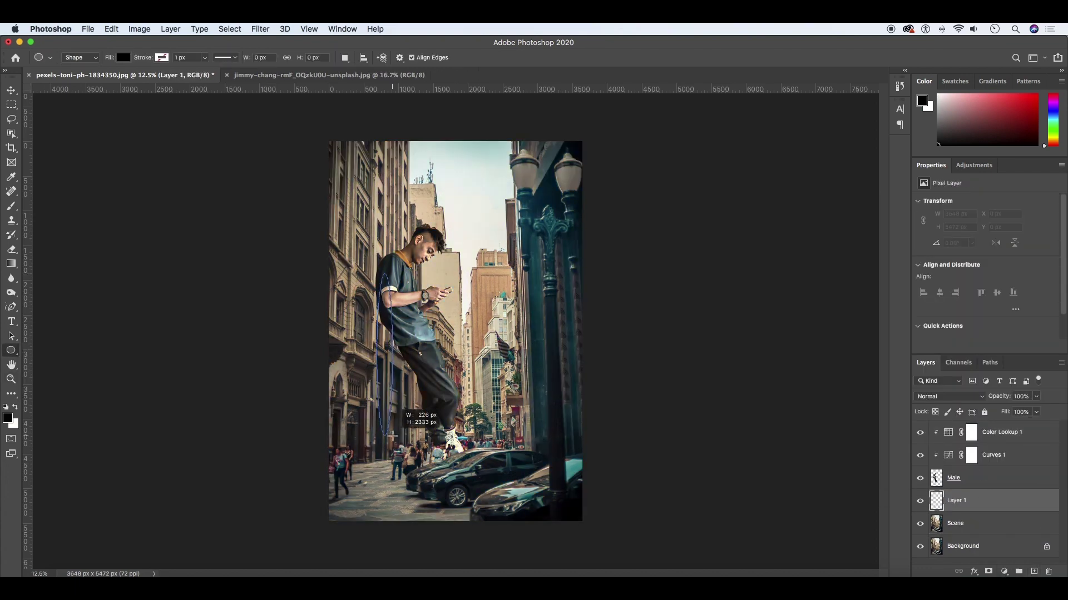
left_click_drag(393, 435, 396, 435)
key("ctrl+j")
left_click(260, 29)
left_click_drag(656, 333, 694, 339)
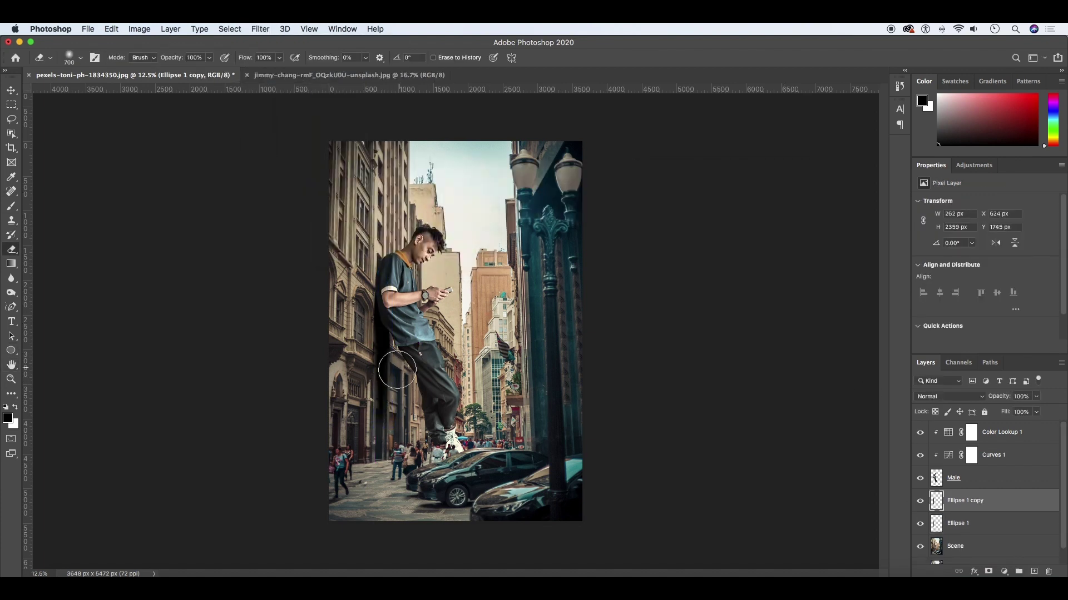
left_click_drag(1021, 411, 1011, 411)
Erase the second shadow layer's edge along the man's back with a soft brush
key("z")
key("ctrl+1")
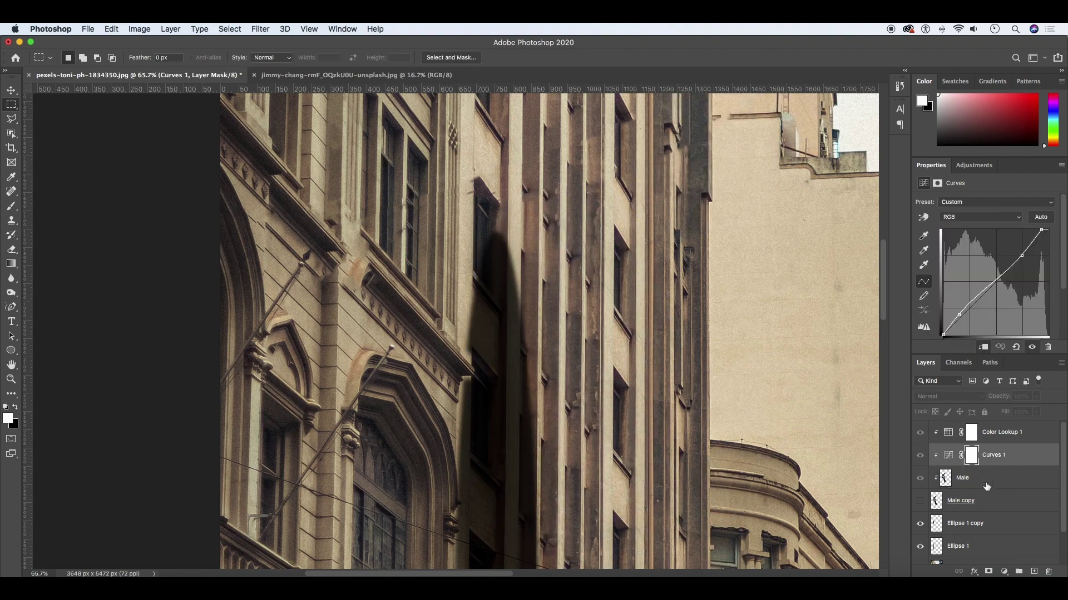
left_click(979, 525)
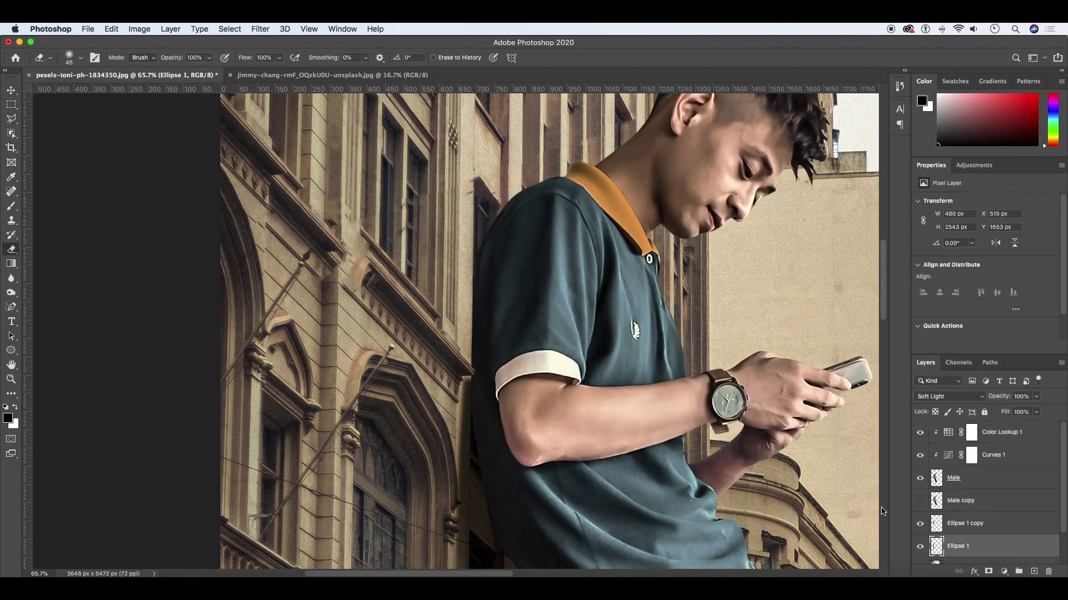
left_click(963, 551)
left_click(970, 525)
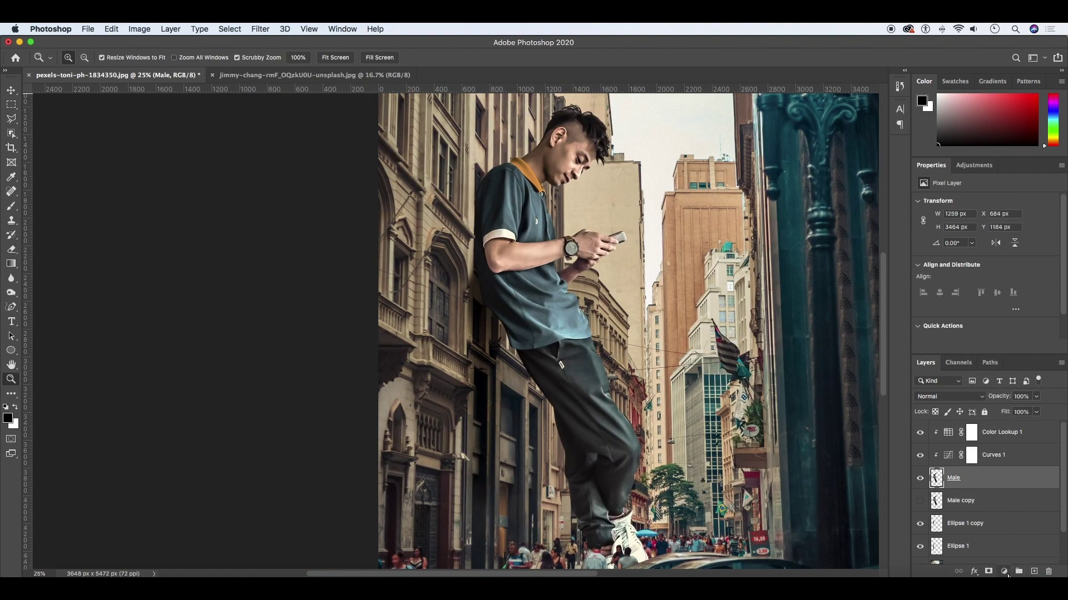
key("shift+bracketleft")
key("shift+bracketleft")
key("shift+bracketleft")
left_click_drag(445, 170, 433, 287)
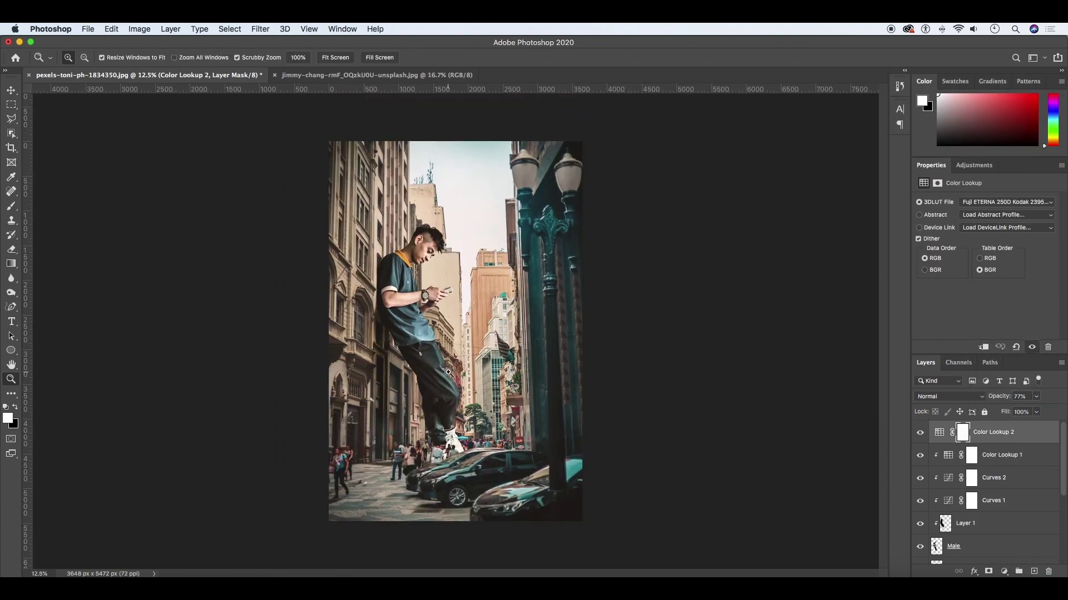
Add a Gradient Fill layer over the composite with edited stop colours
left_click(260, 29)
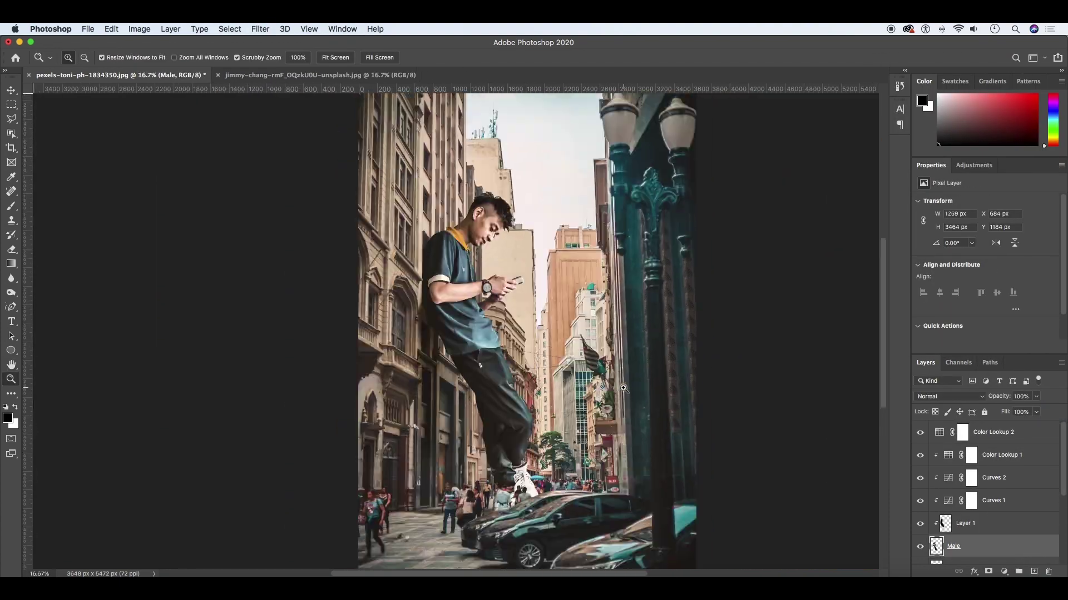
left_click(1004, 571)
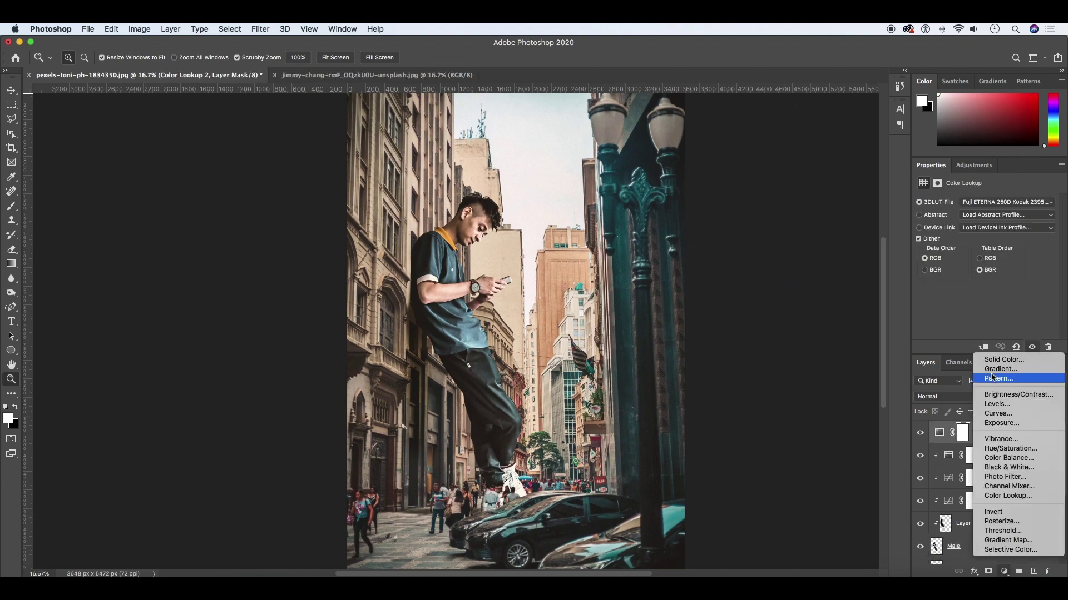
left_click(1013, 374)
left_click(513, 251)
double_click(425, 357)
left_click(851, 185)
left_click(629, 189)
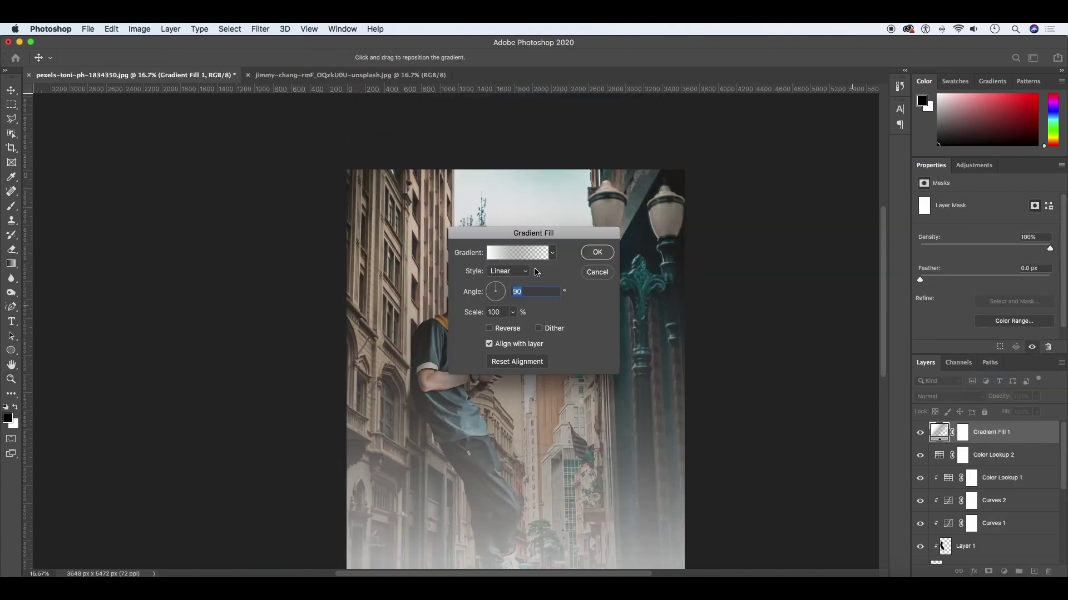
left_click(596, 250)
Blend the gradient in Hard Light at reduced opacity and mask it off the lamp post
left_click(948, 397)
left_click(934, 527)
key("z")
key("5")
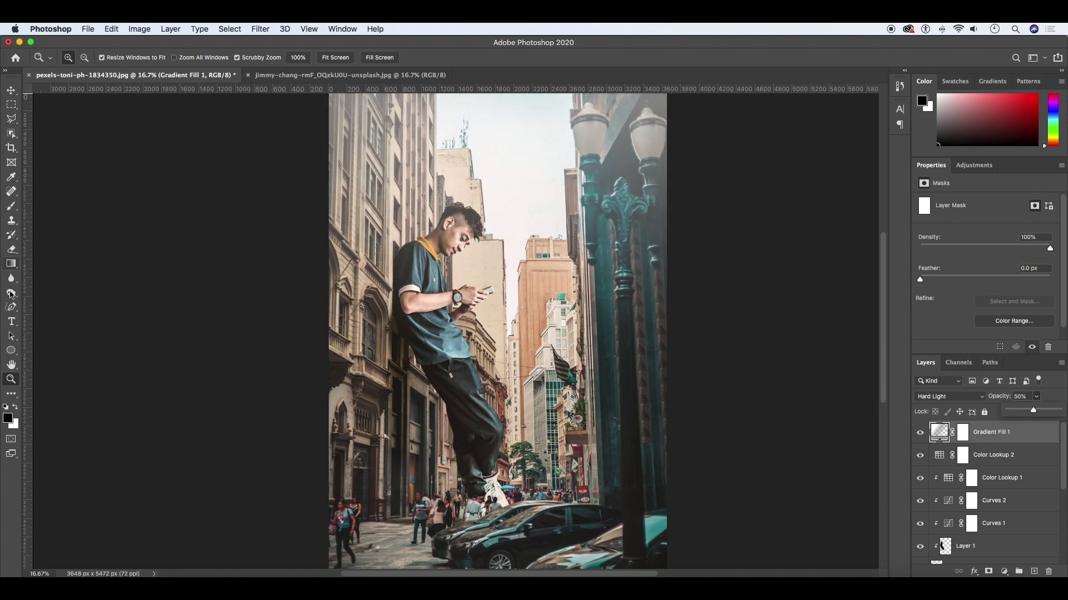
left_click(962, 432)
key("b")
scroll(612, 274, "up", 2)
left_click_drag(639, 144, 612, 274)
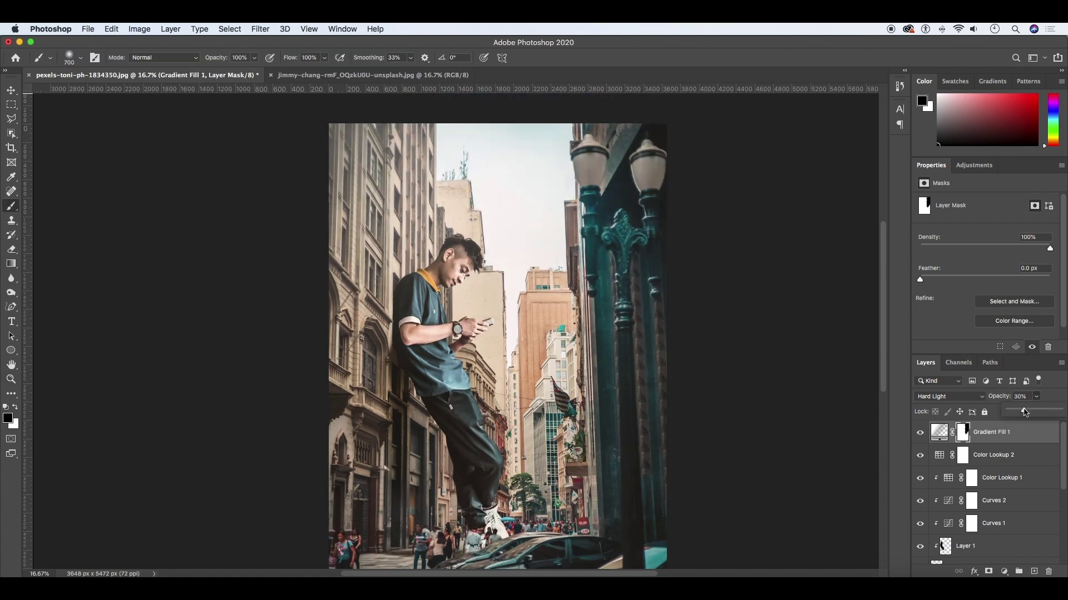
Group all layers, duplicate the group, hide the original, and convert the copy to a Complete smart object
key("ctrl+alt+a")
key("ctrl+g")
key("ctrl+j")
left_click(920, 441)
key("F2")
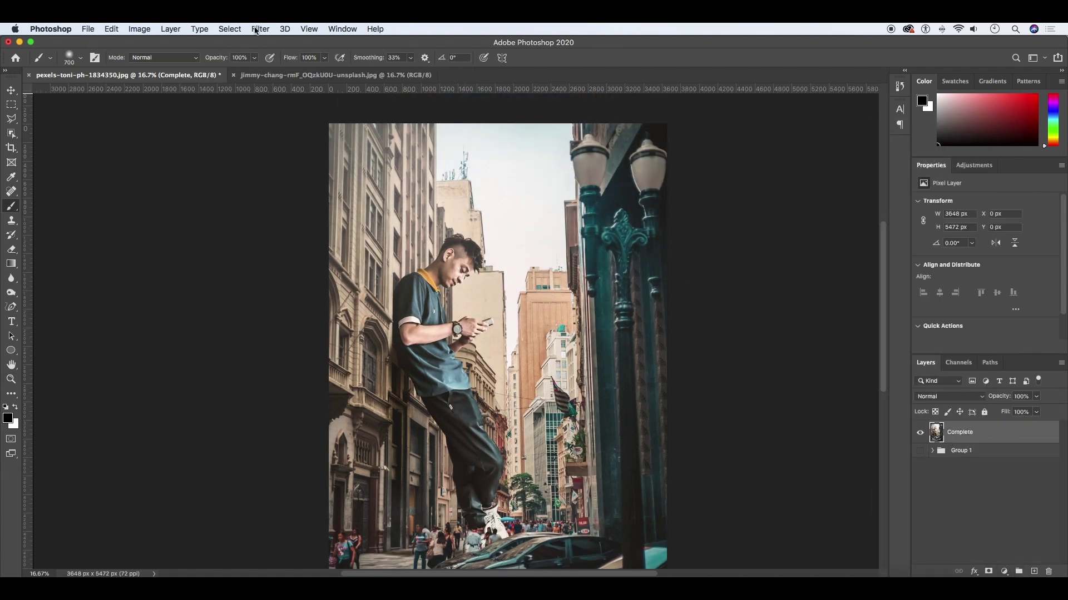
scroll(577, 211, "down", 1)
Apply a Camera Raw filter that warms and brightens the composite and adds film grain
key("ctrl+shift+a")
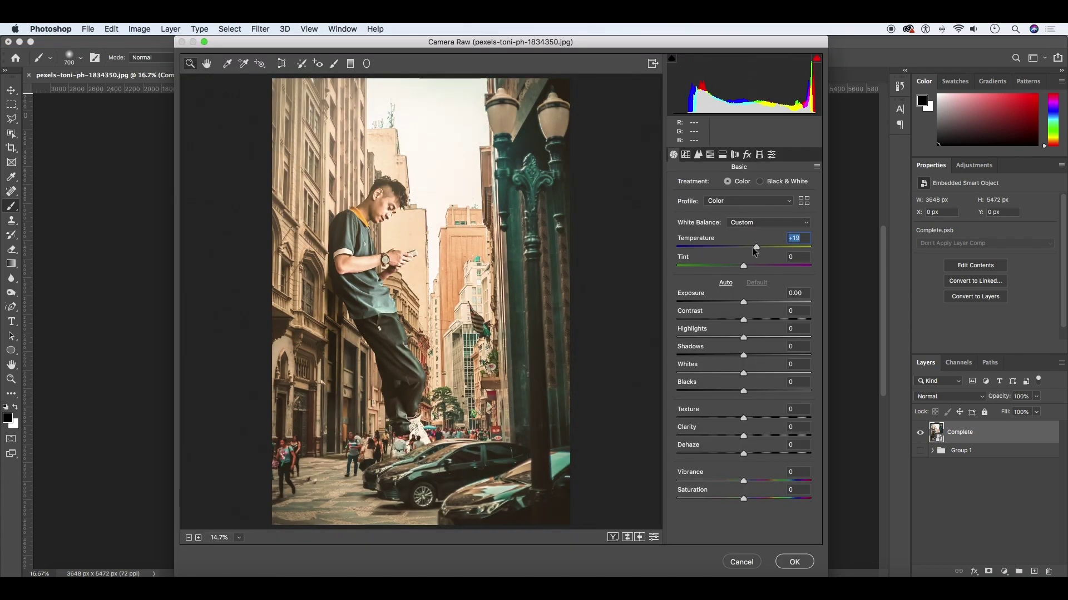
left_click_drag(743, 337, 710, 354)
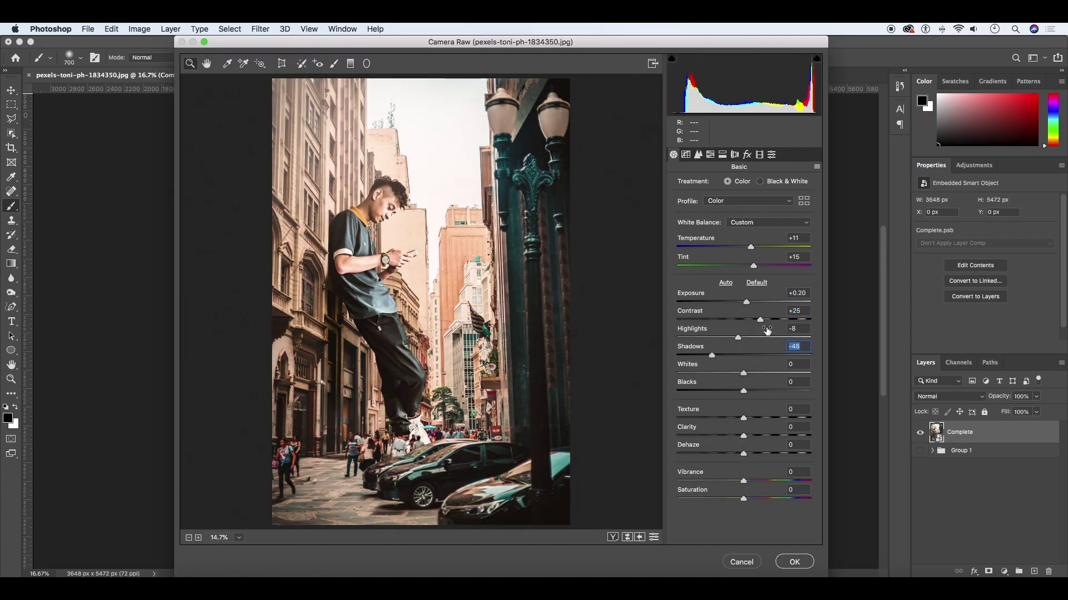
left_click(747, 154)
left_click_drag(676, 204, 699, 204)
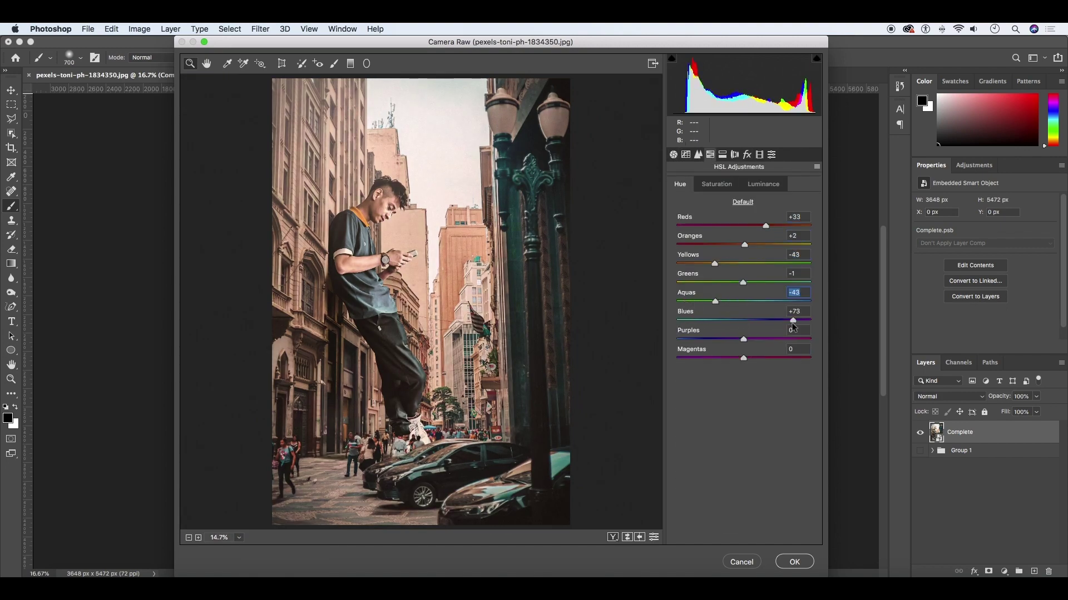
left_click(794, 562)
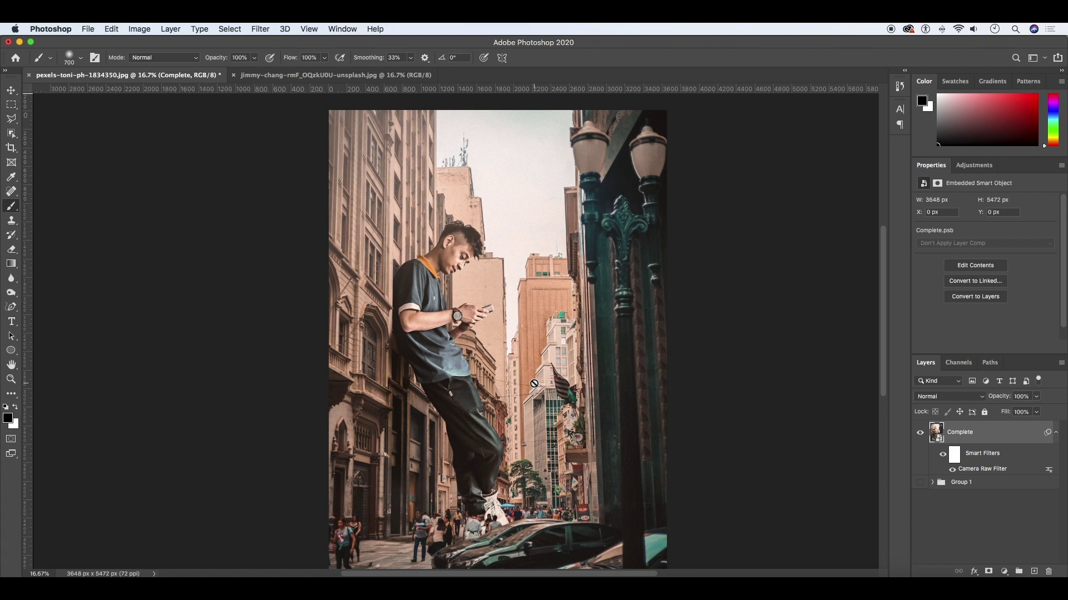
scroll(533, 383, "down", 1)
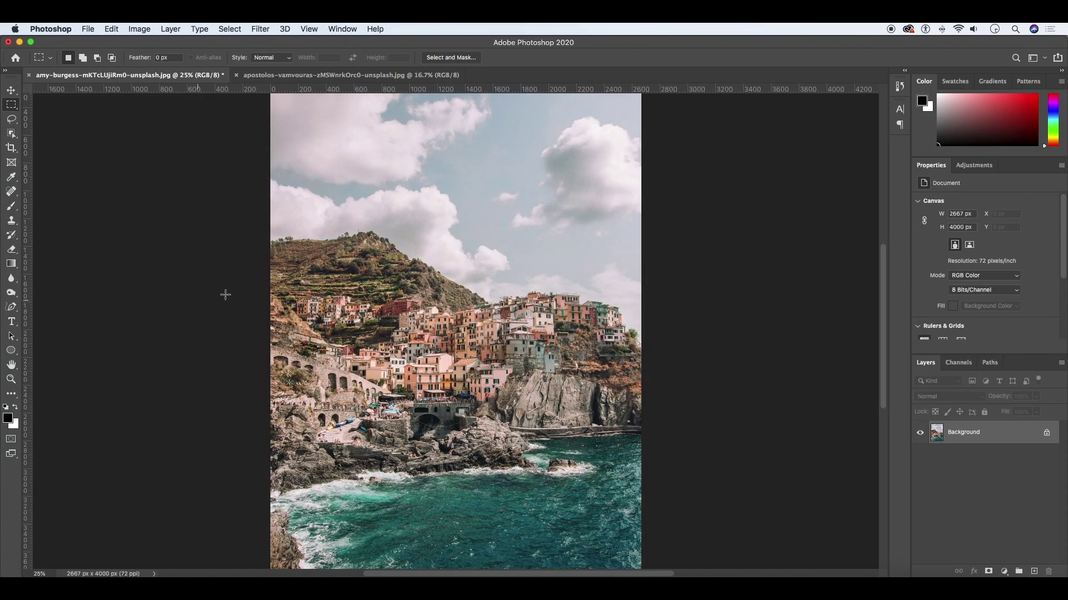
Paste the woman from the beach photo into the coastal town document and delete the extra layer
left_click(312, 75)
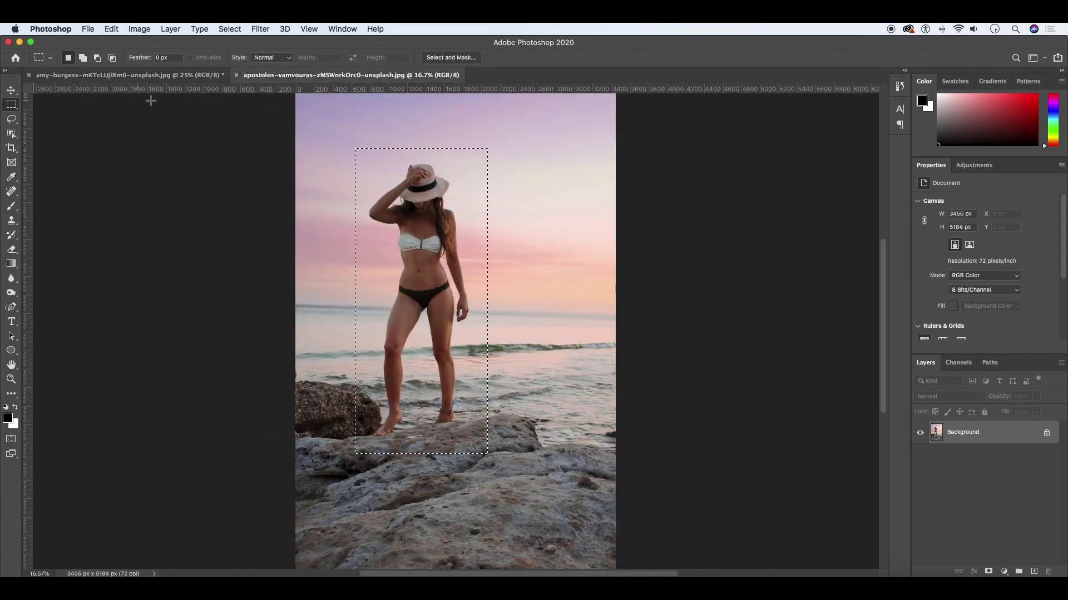
key("ctrl+Tab")
key("super+v")
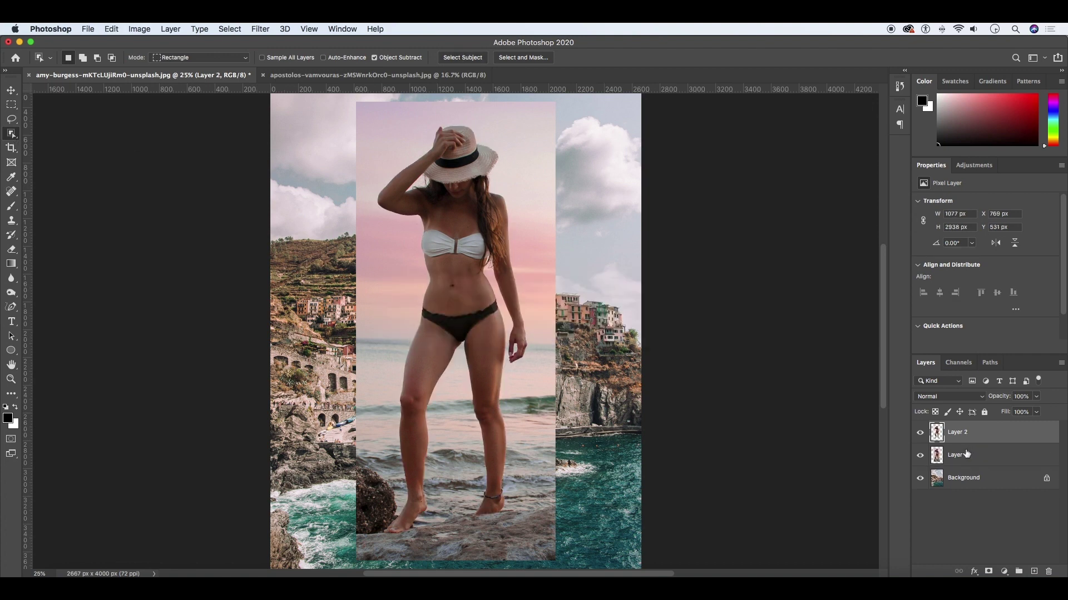
left_click_drag(967, 454, 1048, 572)
Turn the woman's traced outline into a selection and copy her onto her own layer
key("l")
scroll(403, 182, "up", 3)
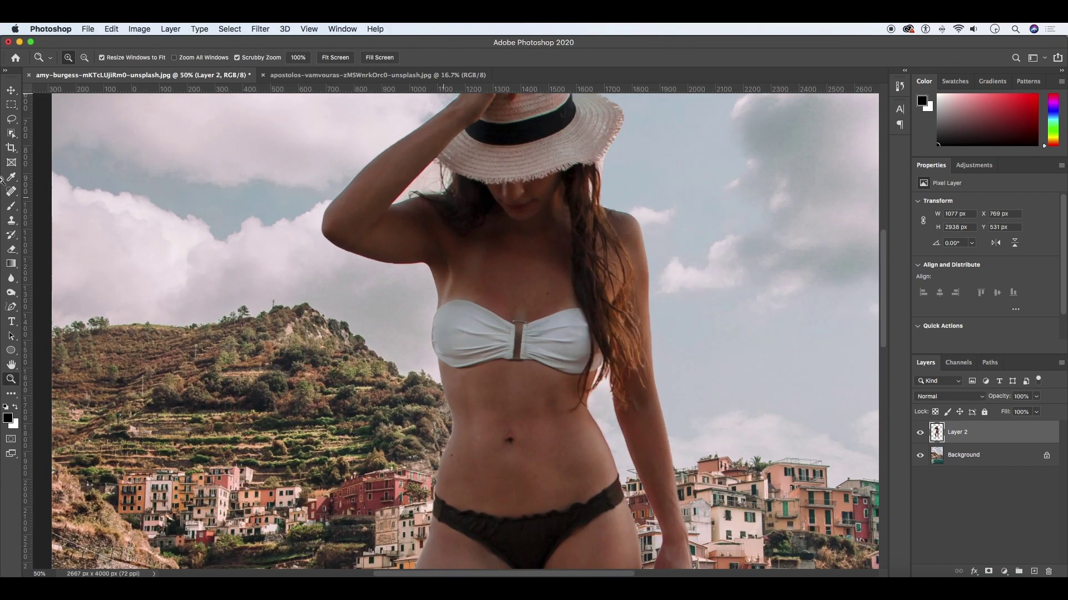
scroll(496, 197, "up", 3)
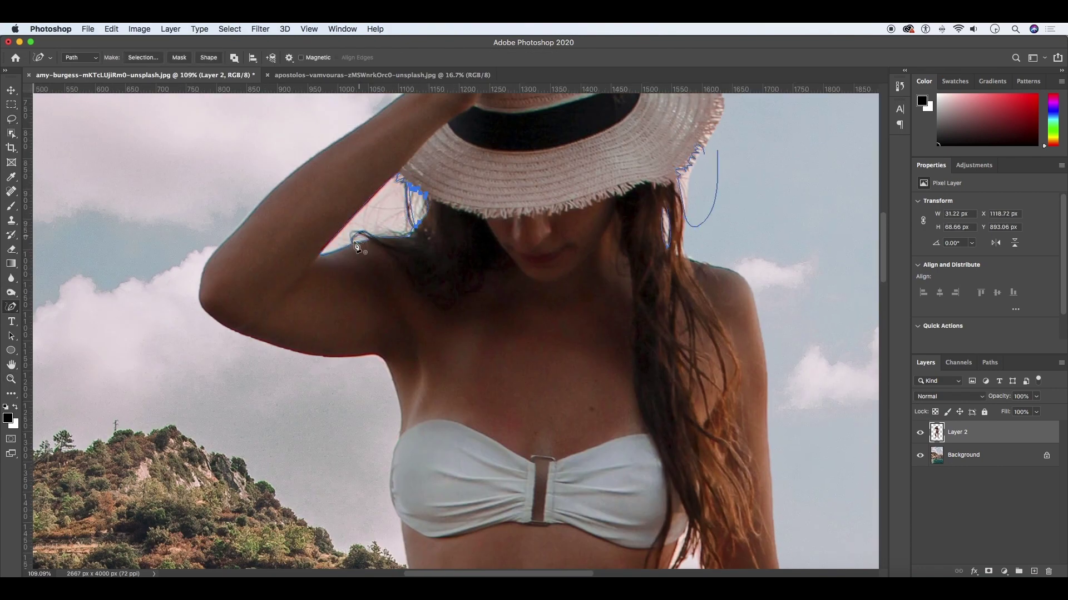
scroll(364, 241, "down", 5)
left_click(919, 454)
scroll(625, 276, "down", 5)
scroll(624, 276, "down", 5)
left_click(144, 57)
key("Return")
key("m")
left_click(919, 455)
Clean up the woman's cut-out edges with the Lasso tool
scroll(489, 335, "up", 5)
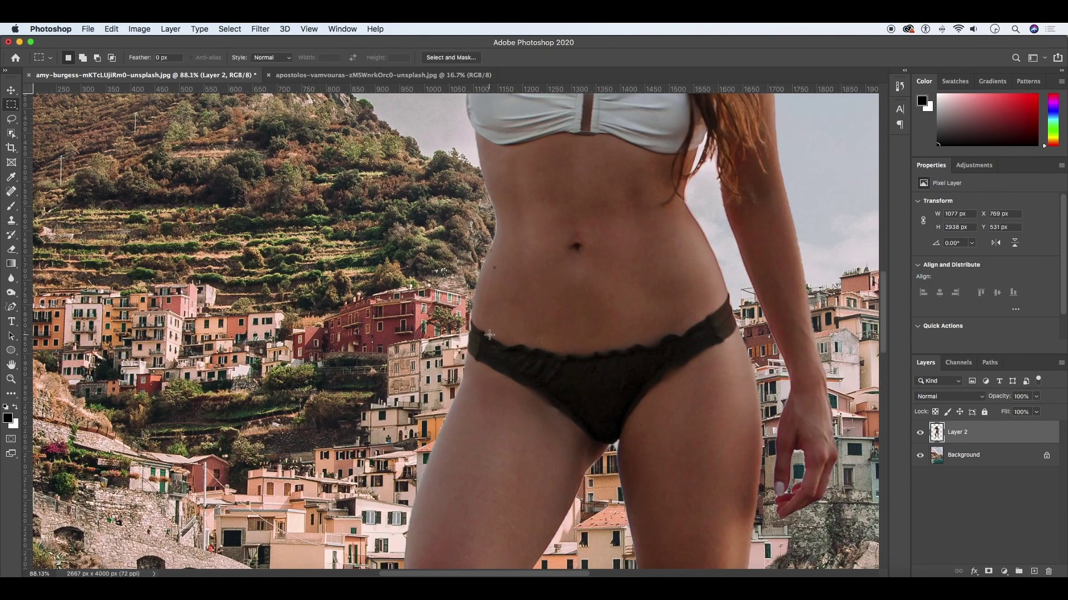
scroll(489, 336, "up", 3)
key("l")
scroll(432, 283, "up", 3)
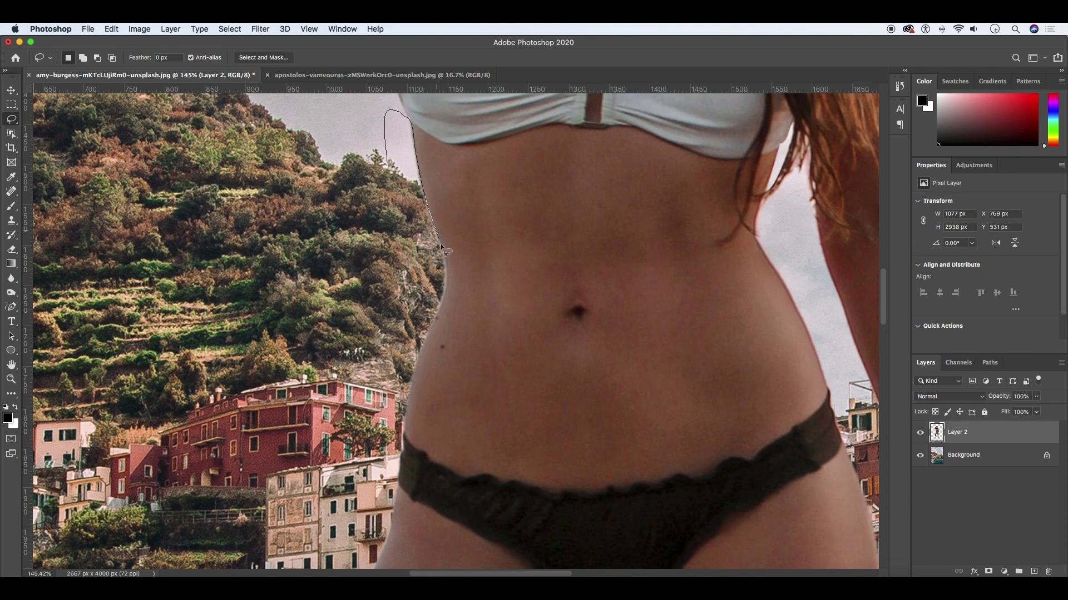
key("z")
scroll(409, 423, "down", 5)
scroll(408, 423, "down", 3)
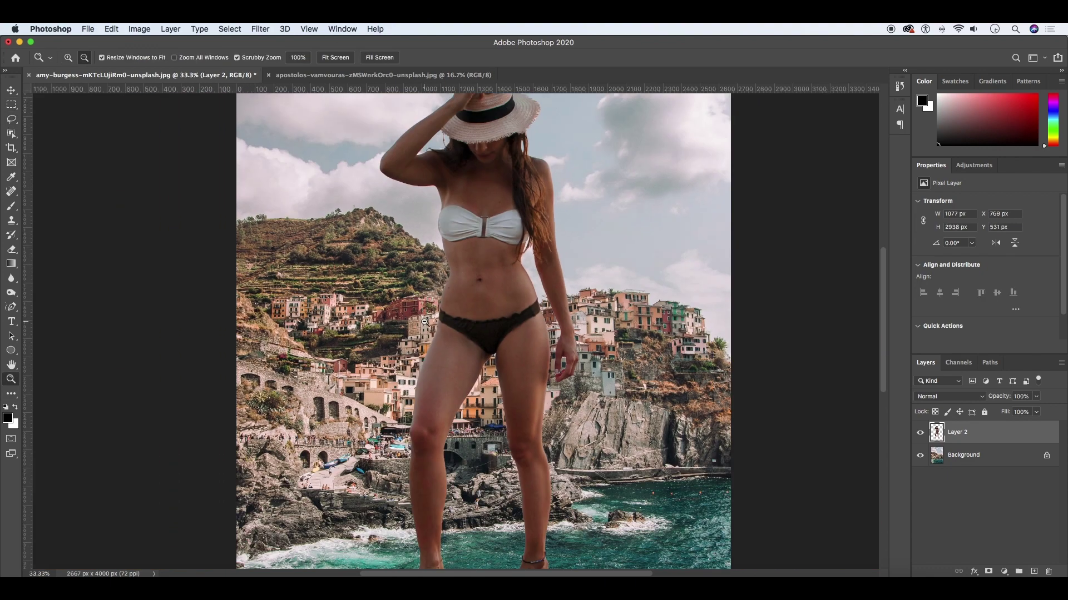
Sharpen the woman's layer and add a Curves adjustment for her
left_click(261, 29)
left_click(412, 248)
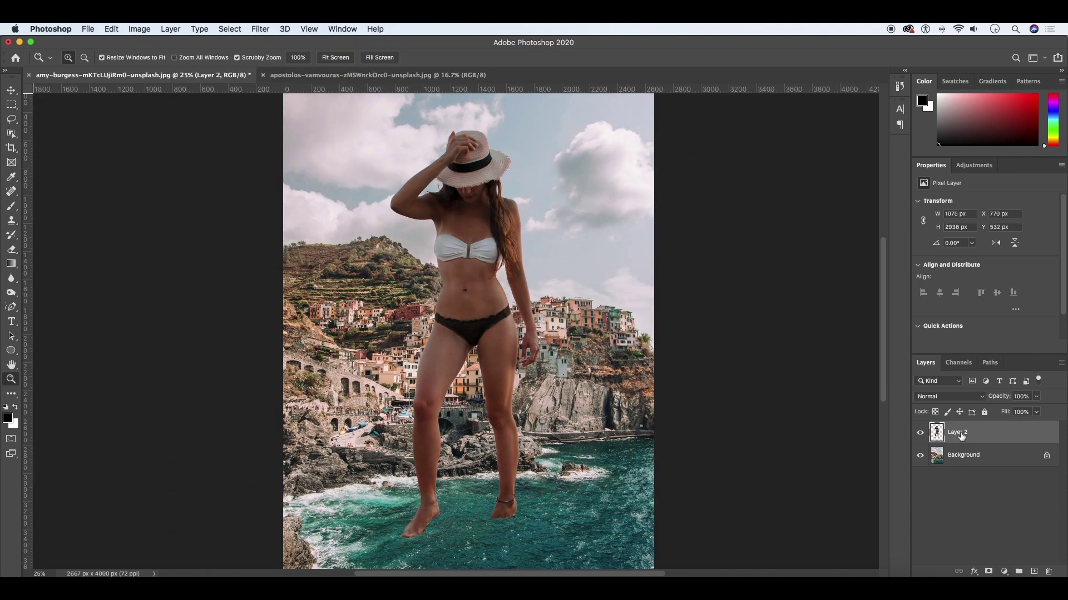
type("Female")
left_click(1005, 572)
left_click(998, 413)
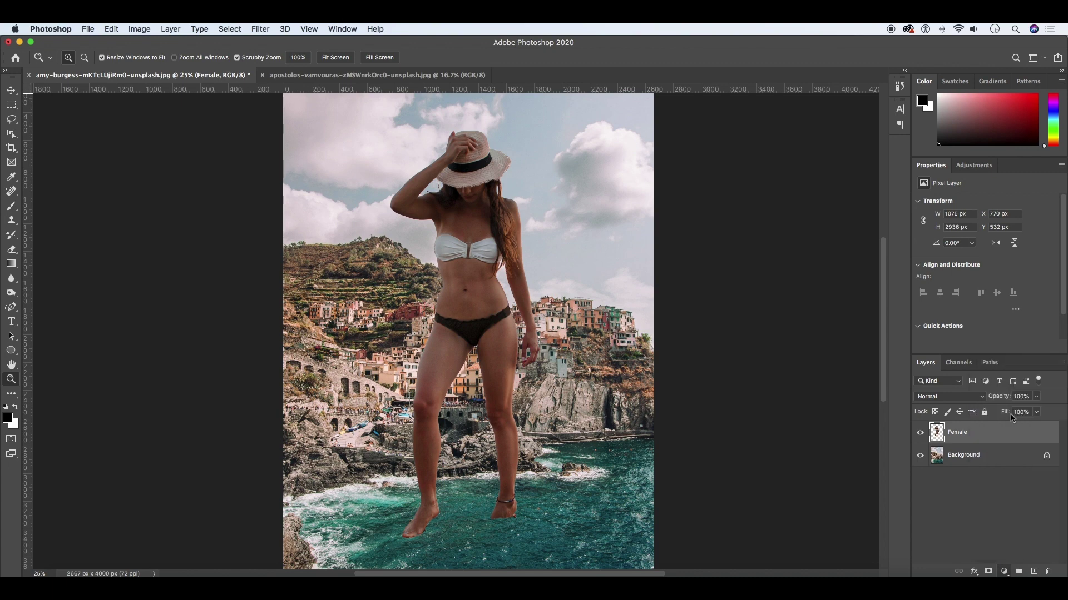
Shape a clipped Curves on the woman, including the red channel, and add a Hue/Saturation adjustment
left_click_drag(995, 282, 1006, 264)
key("ctrl+alt+g")
left_click_drag(970, 311, 973, 308)
left_click(980, 217)
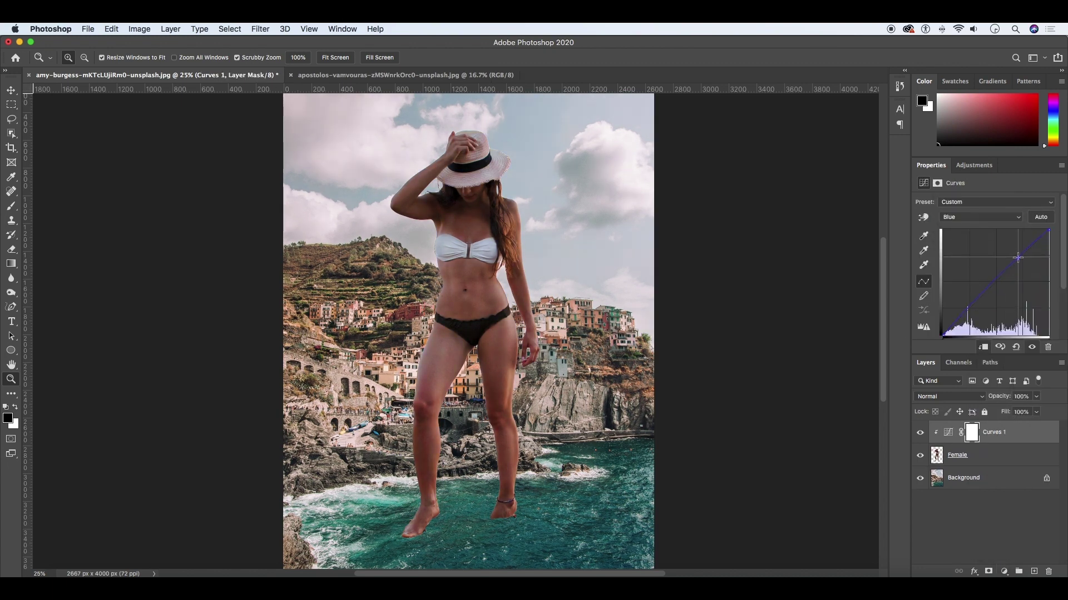
scroll(1045, 250, "down", 2)
left_click_drag(1048, 312, 1041, 315)
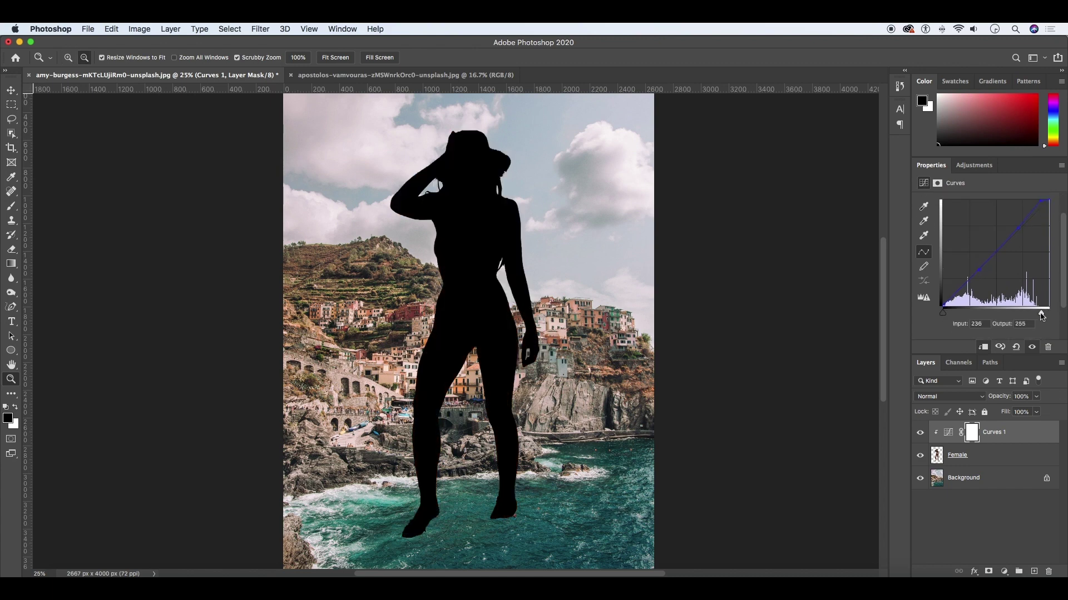
key("ctrl+z")
left_click(1004, 572)
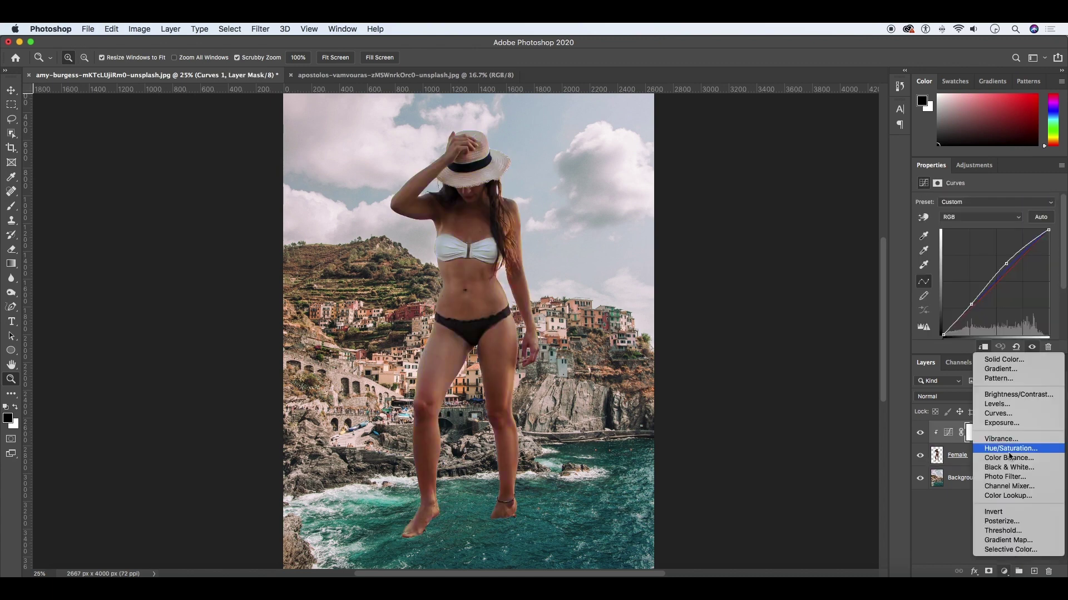
left_click(1001, 444)
Add a Curves 2 above Background that darkens midtones and adjusts the Blue channel
left_click(963, 500)
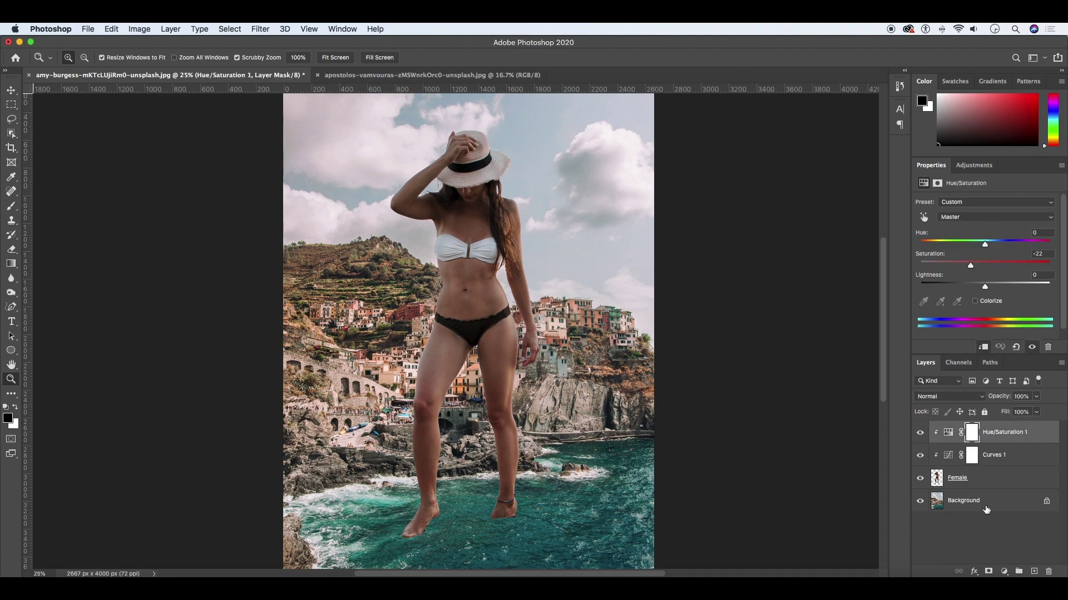
left_click(1004, 571)
left_click(970, 409)
left_click_drag(988, 289, 987, 294)
left_click(982, 217)
left_click(958, 478)
left_click(452, 427)
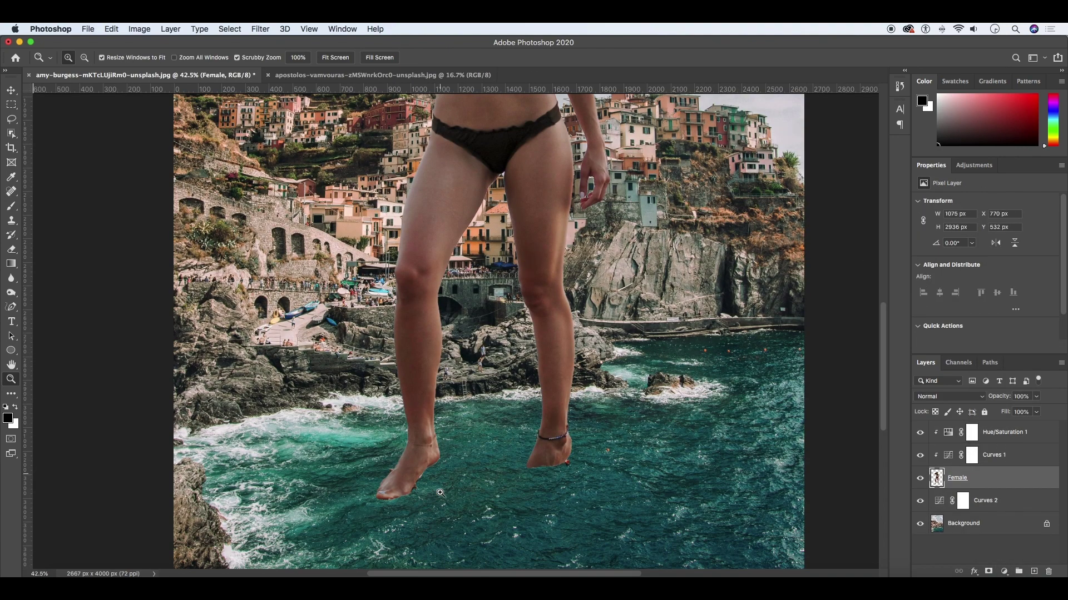
Copy lassoed foam patches from the background photo onto new layers
key("alt+comma")
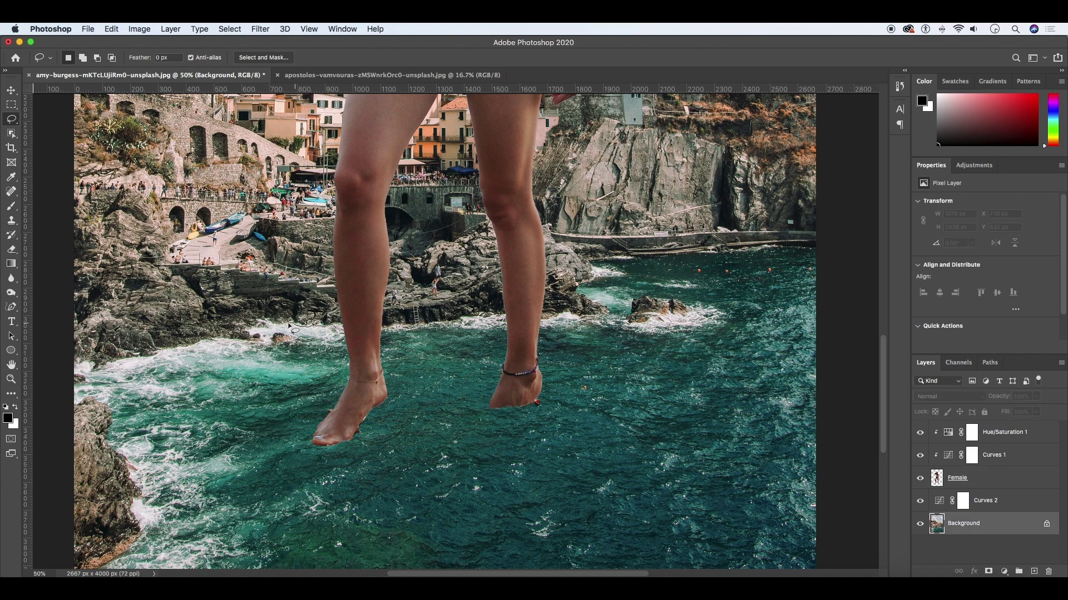
key("ctrl+j")
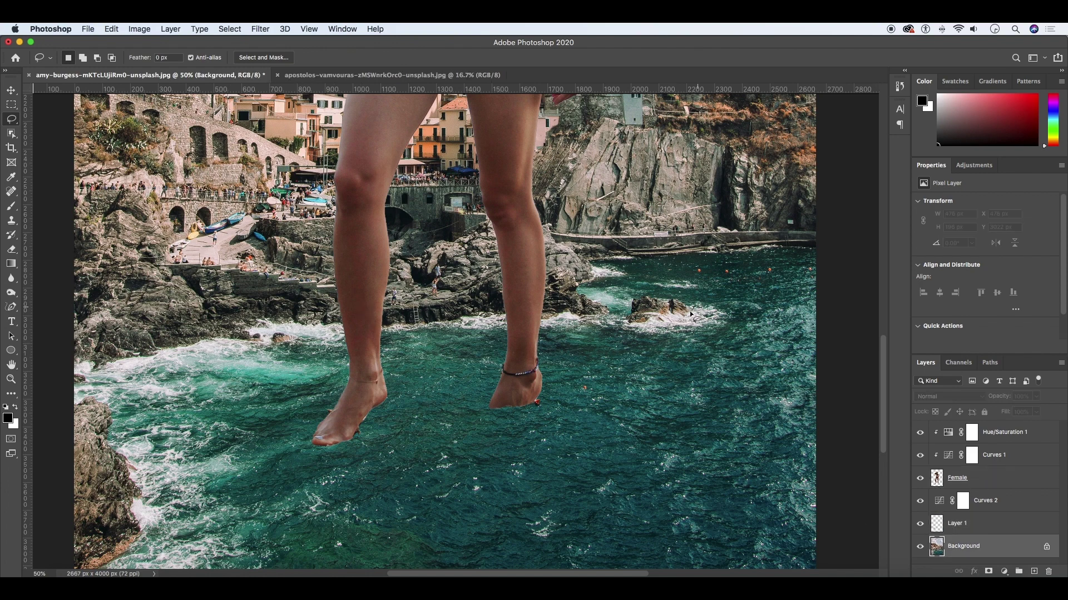
key("ctrl+j")
key("ctrl+z")
key("ctrl+j")
key("ctrl+j")
Move the woman lower into the water and delete her foot below the waterline
left_click(957, 461)
left_click_drag(600, 410, 619, 426)
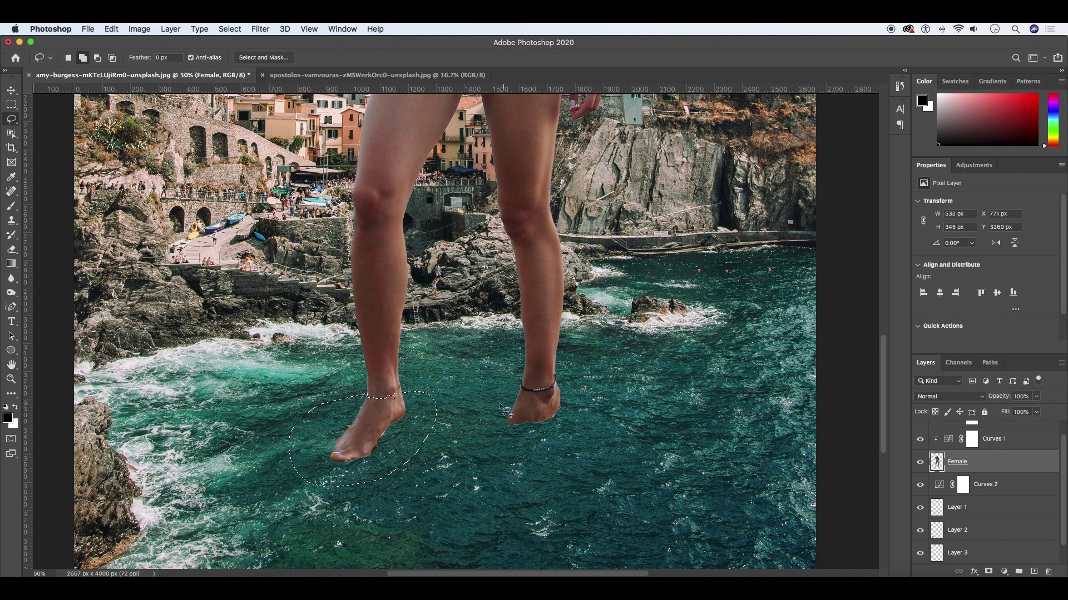
key("ctrl+d")
left_click_drag(545, 245, 548, 268)
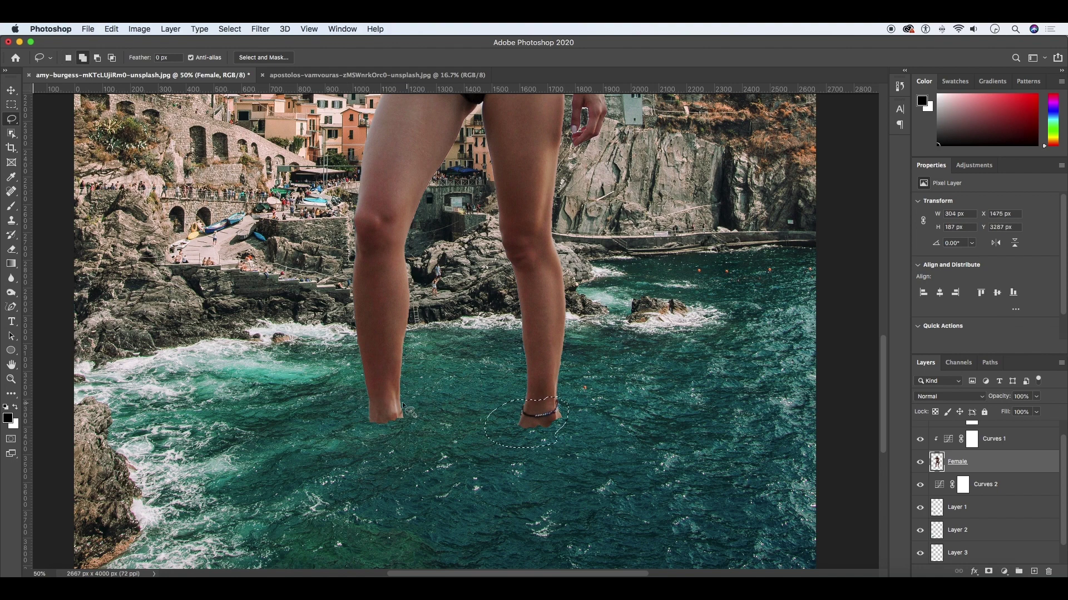
scroll(1017, 492, "up", 1)
Transform the first two foam patches into place under the left and right feet
left_click(979, 523)
left_click(978, 567, "shift")
left_click_drag(981, 524, 983, 527)
left_click(979, 524)
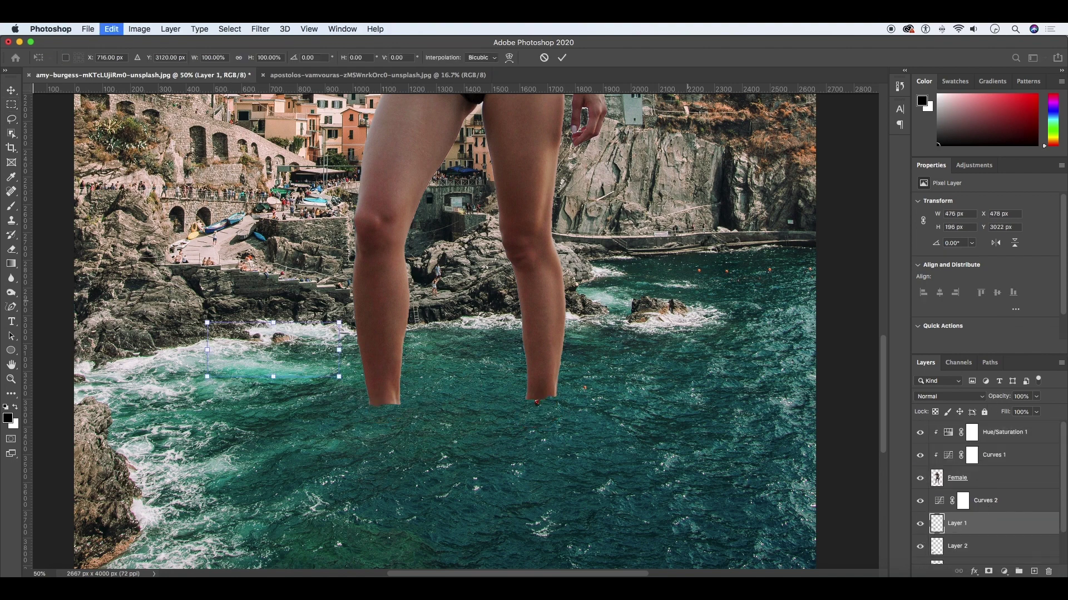
key("ctrl+t")
left_click_drag(439, 411, 590, 414)
left_click(978, 546)
key("ctrl+t")
mouse_move(651, 439)
left_mouse_down()
mouse_move(661, 466)
mouse_move(656, 436)
left_mouse_up()
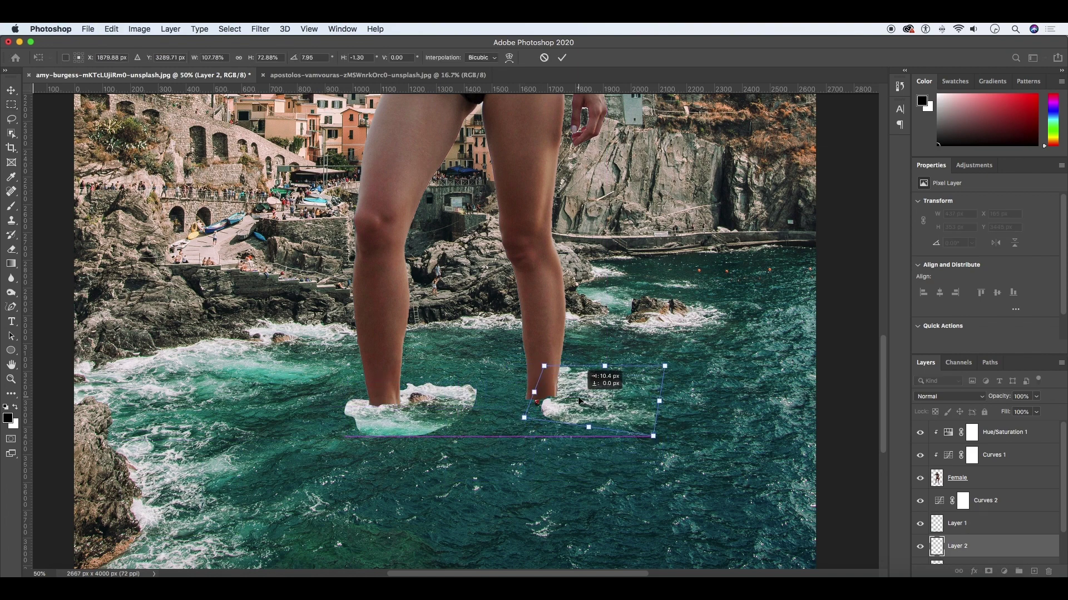
key("Return")
Duplicate a foam patch and move it under the right foot
key("alt+bracketright")
key("ctrl+t")
key("Return")
key("ctrl+j")
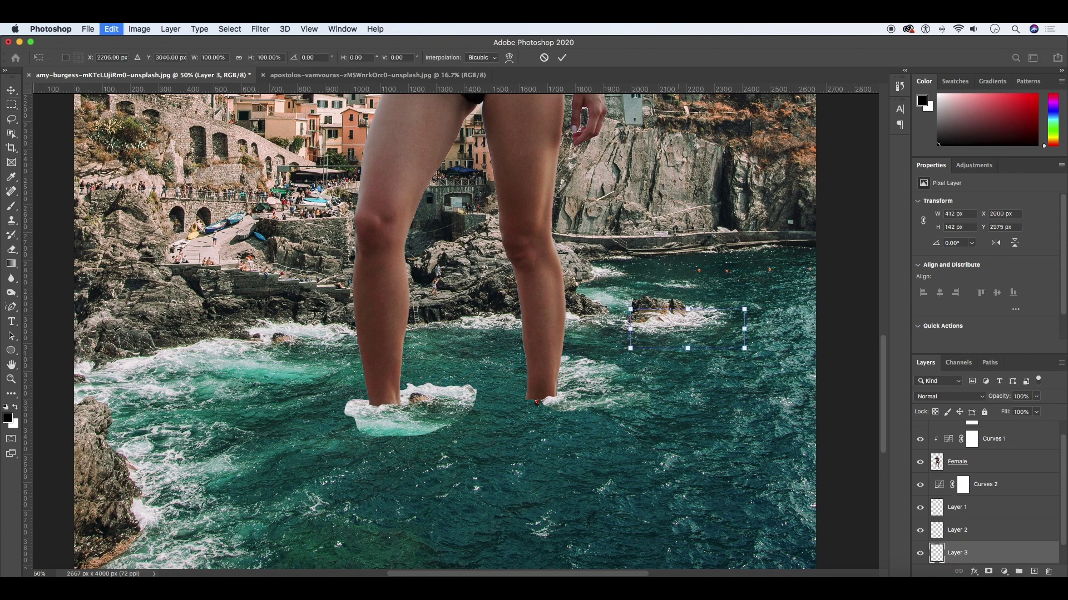
left_click_drag(411, 412, 556, 398)
key("Return")
Reposition a foam patch at the left foot and erase the foam edges
key("e")
key("alt+bracketright")
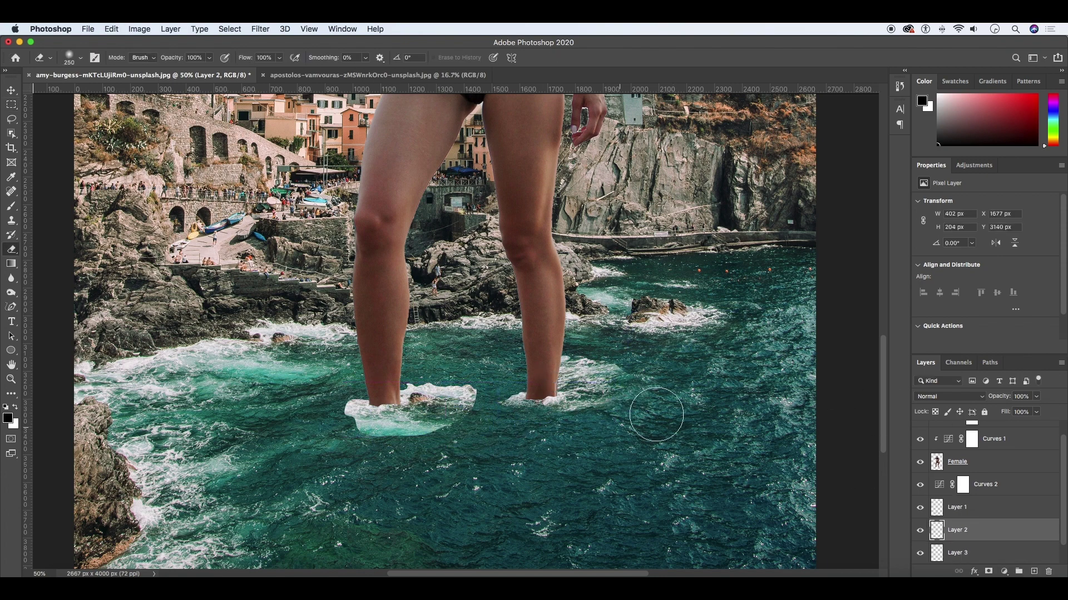
key("alt+bracketright")
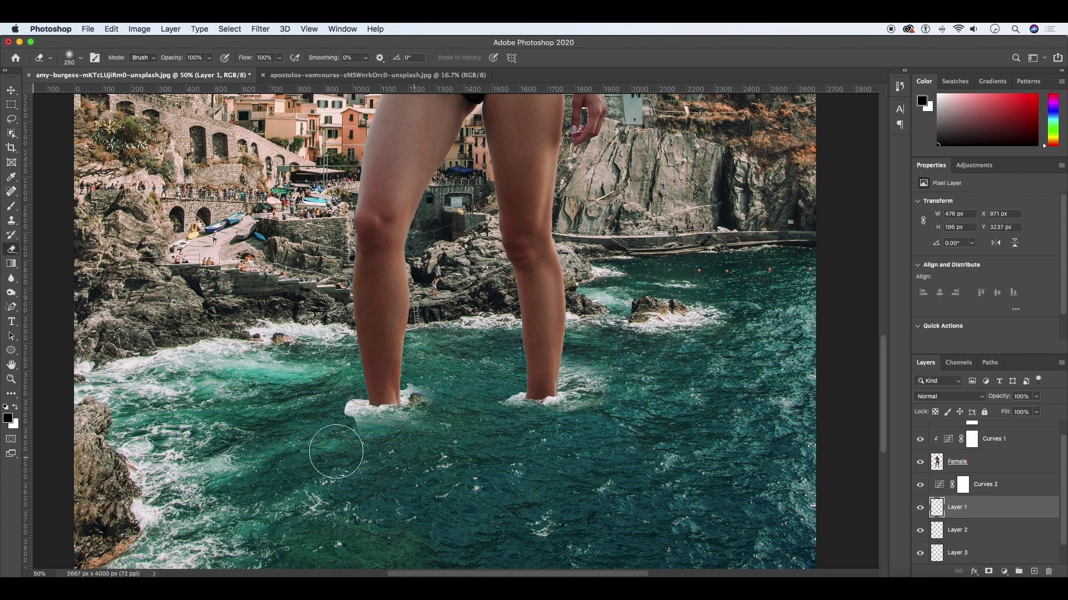
key("alt+bracketleft")
key("alt+bracketleft")
key("alt+bracketleft")
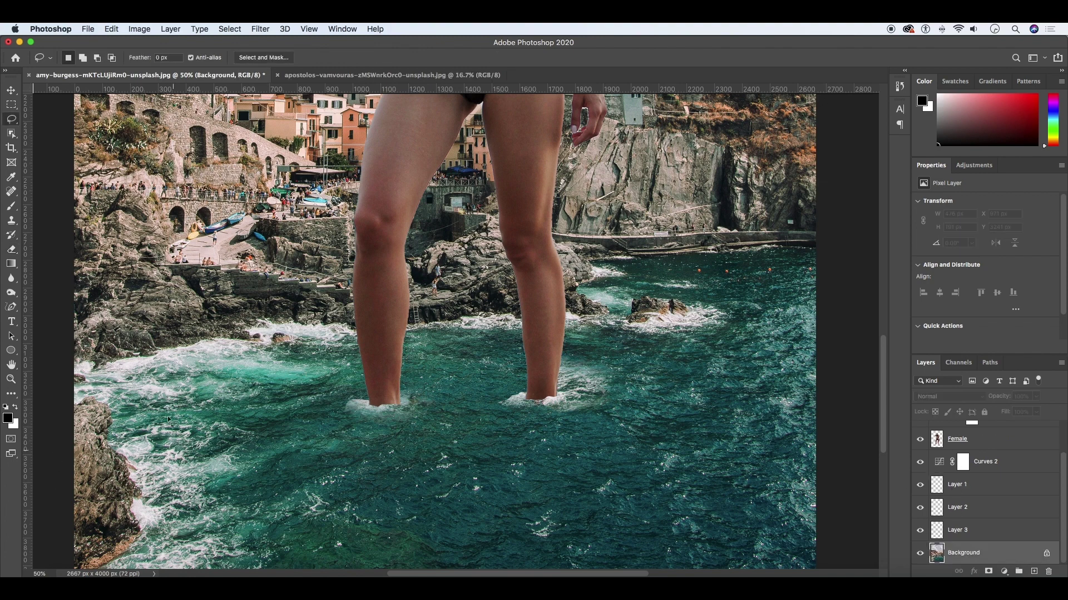
mouse_move(205, 376)
left_mouse_down()
mouse_move(404, 389)
mouse_move(437, 414)
mouse_move(439, 371)
left_mouse_up()
key("Return")
key("e")
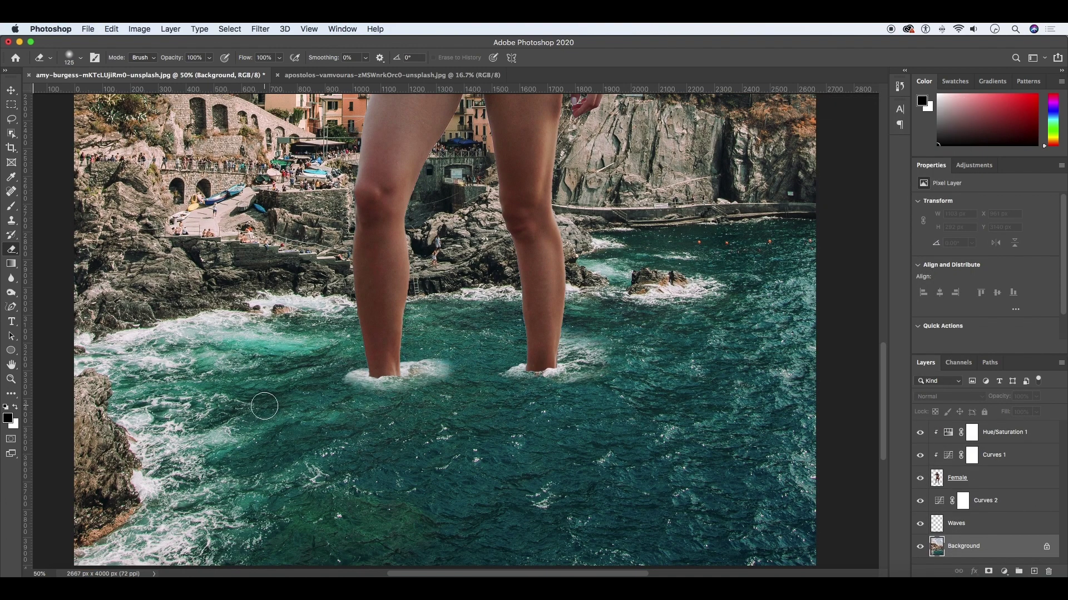
Lasso a foam patch, copy it to a new layer and place it over the left ankle
key("l")
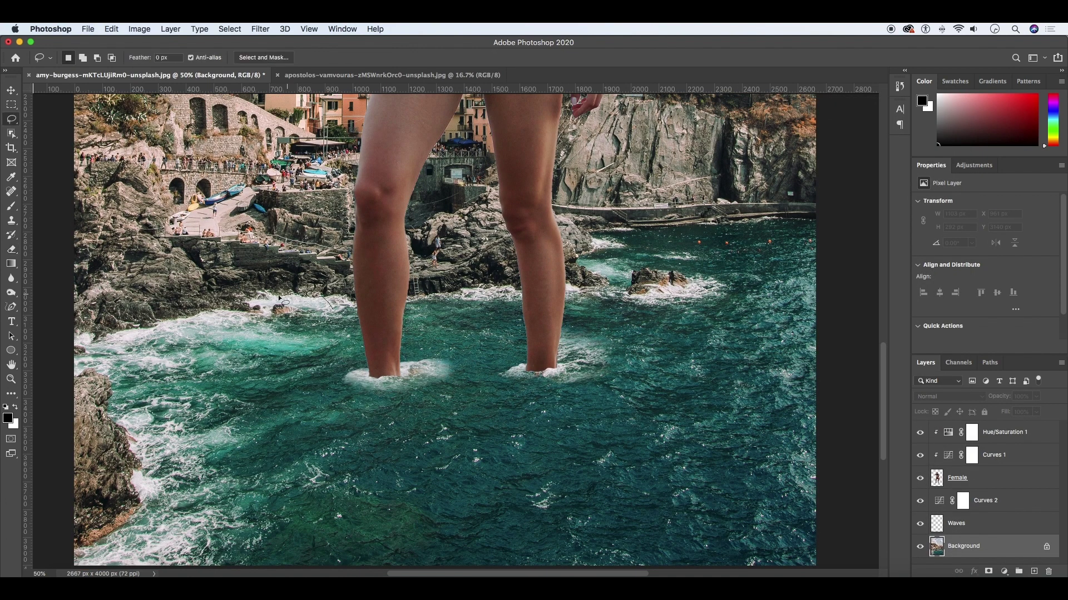
key("ctrl+j")
key("ctrl+t")
mouse_move(295, 307)
left_mouse_down()
mouse_move(403, 382)
mouse_move(353, 407)
left_mouse_up()
key("Return")
key("e")
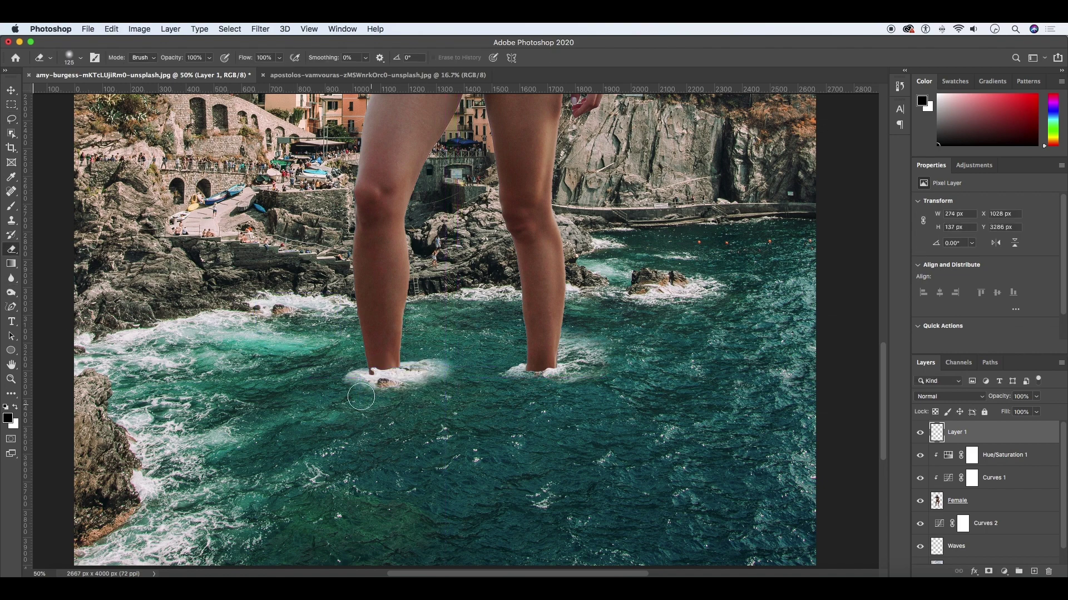
Duplicate the left-ankle foam and move the copy under the right foot
key("ctrl+t")
key("Return")
key("ctrl+j")
key("ctrl+t")
left_click_drag(400, 383, 549, 376)
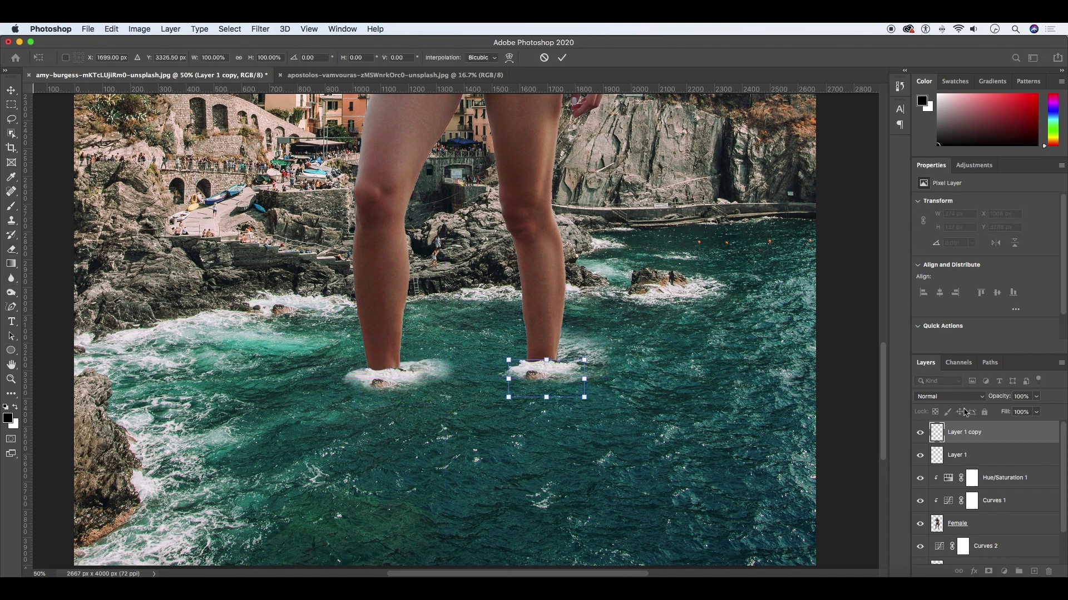
key("Return")
Copy more foam from the background photo under the right foot and erase its hard edges
key("alt+comma")
key("l")
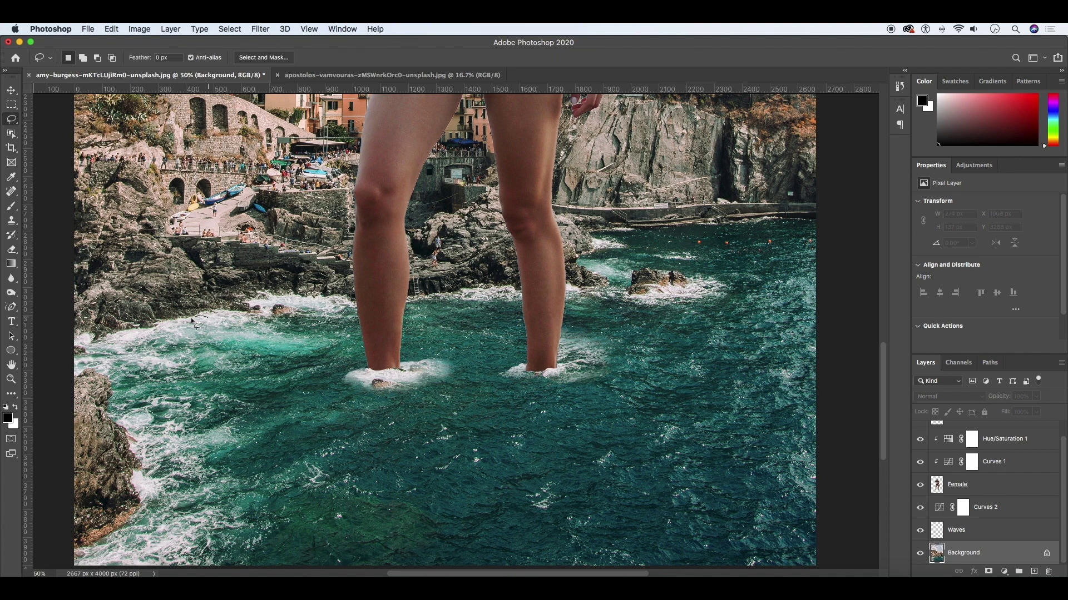
key("ctrl+j")
key("ctrl+t")
left_click_drag(178, 333, 531, 368)
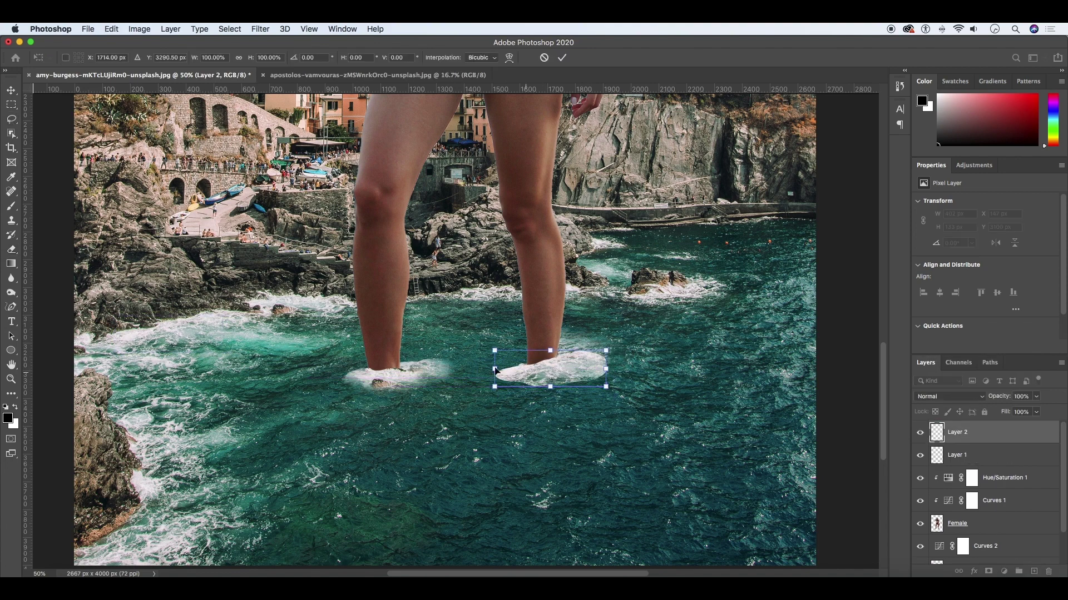
key("Return")
key("e")
left_click_drag(504, 376, 612, 356)
Merge the foam layers into a single Waves Above layer
left_click(957, 455, "shift")
right_click(995, 455)
left_click(900, 427)
key("ctrl+minus")
key("ctrl+minus")
key("ctrl+minus")
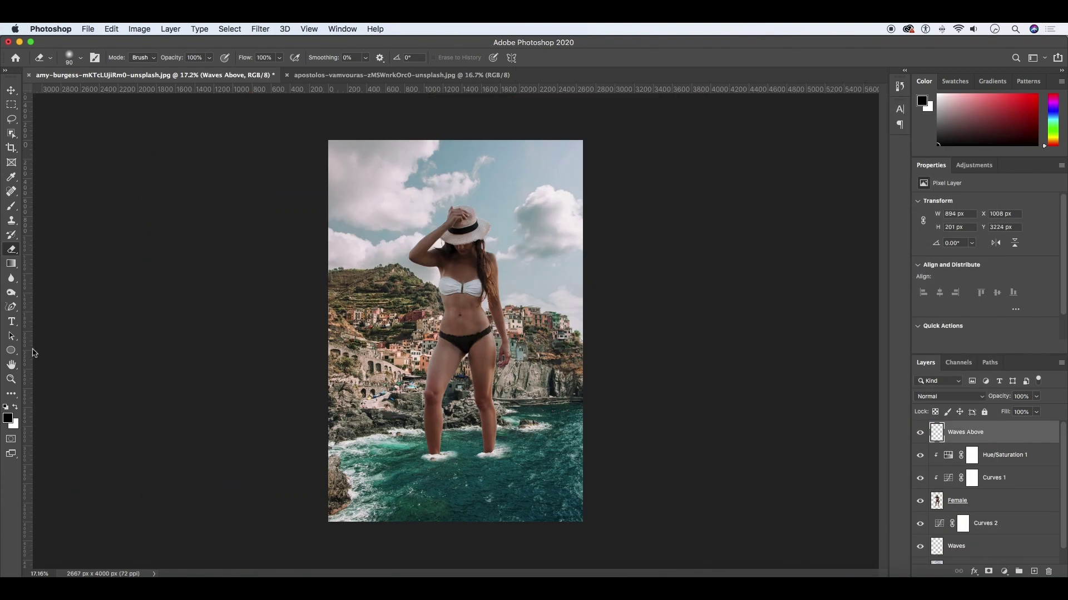
Add a Color Lookup adjustment above the woman's layer and try several lookup looks
key("z")
key("ctrl+plus")
left_click(1031, 505)
left_click(1004, 572)
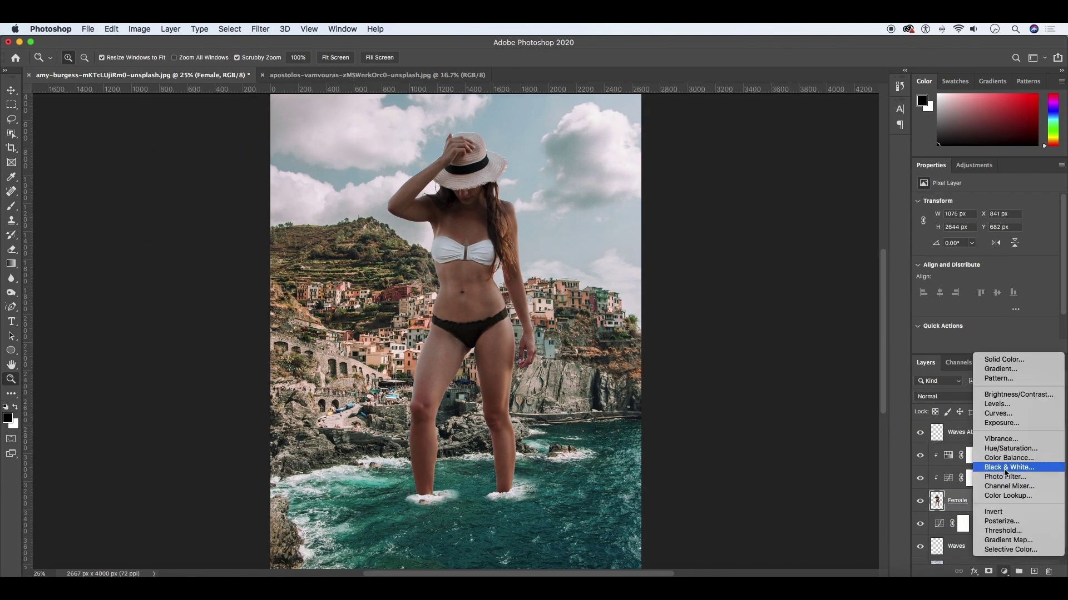
left_click(1001, 497)
left_click(990, 201)
left_click(969, 216)
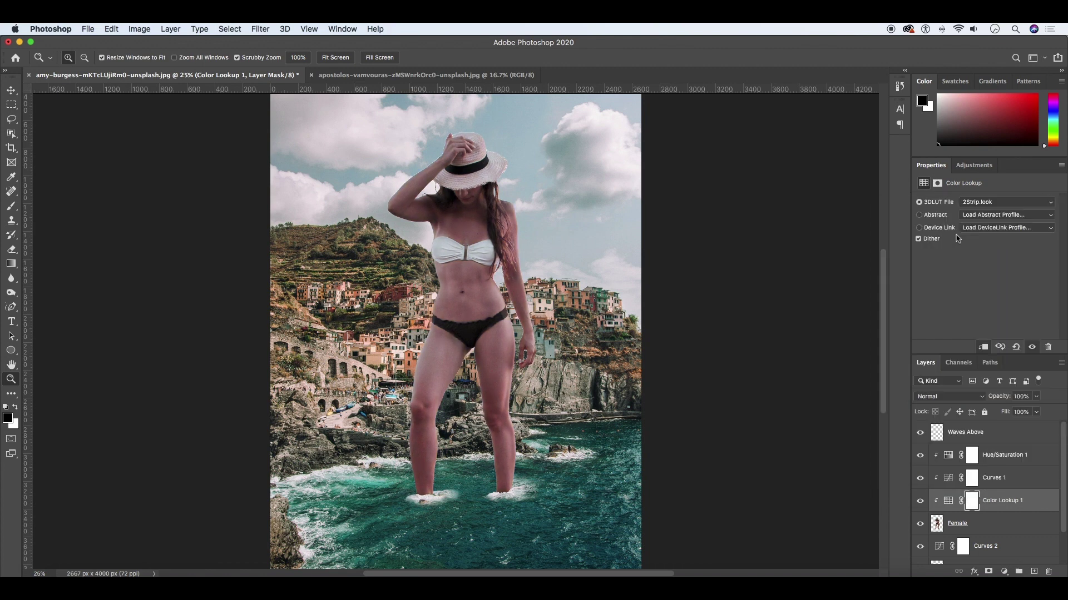
left_click(969, 212)
left_click(979, 212)
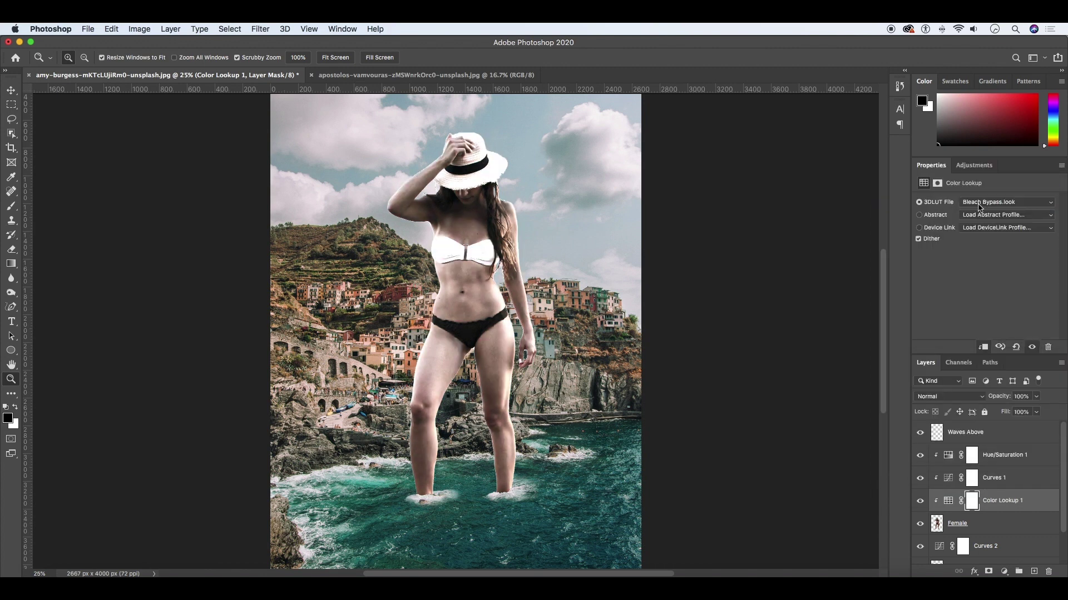
left_click(979, 201)
left_click(973, 202)
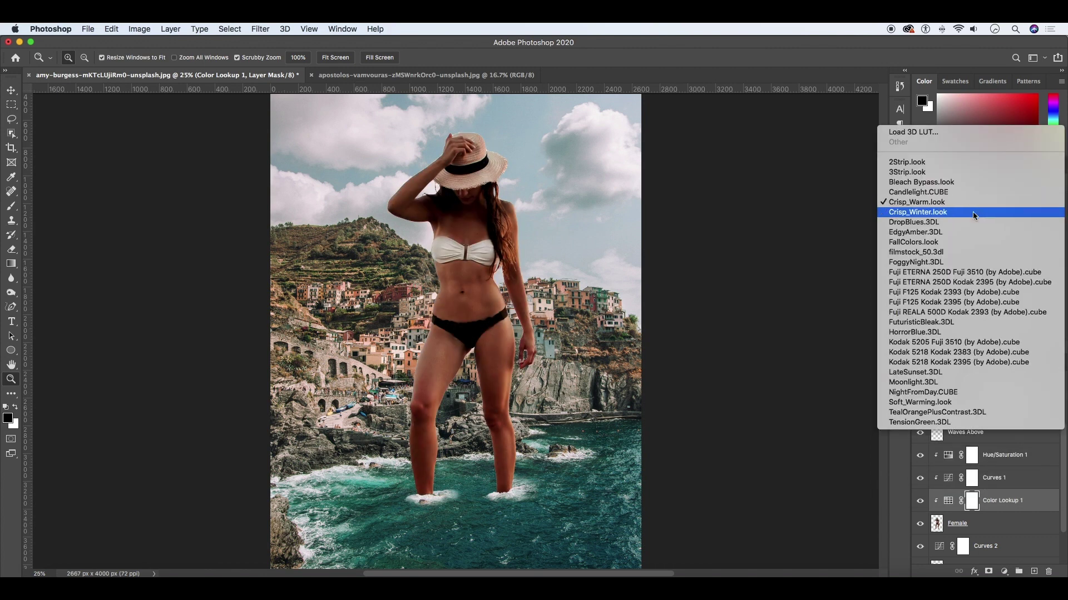
Move Color Lookup 1 to the top, apply Crisp_Warm.look and set opacity to 32%
left_click_drag(1016, 506, 995, 429)
left_click(993, 201)
left_click_drag(1037, 398, 1013, 413)
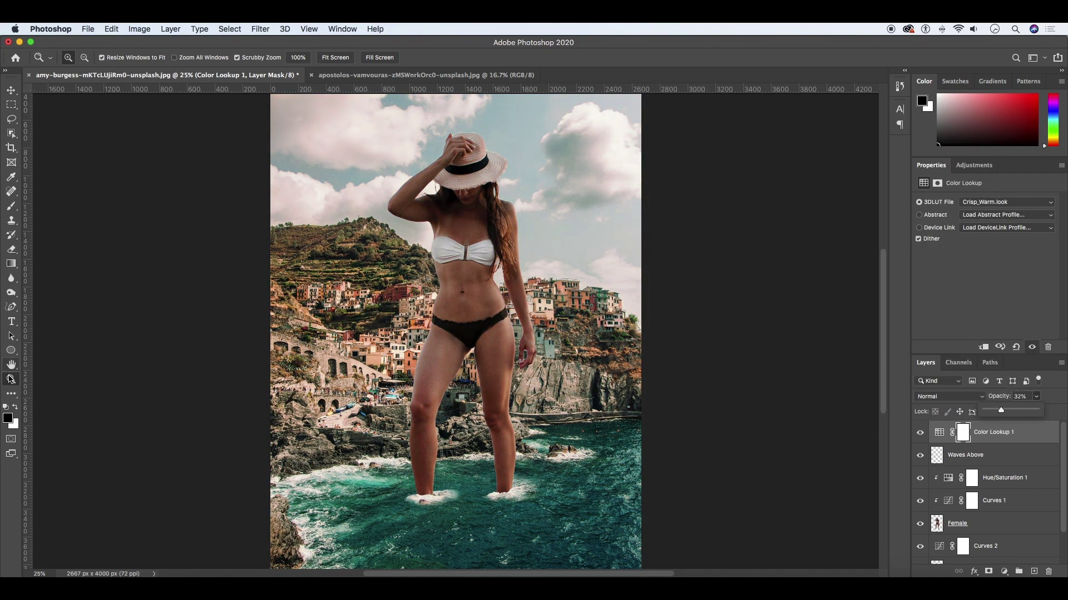
left_click(1001, 526)
left_click(564, 349, "alt")
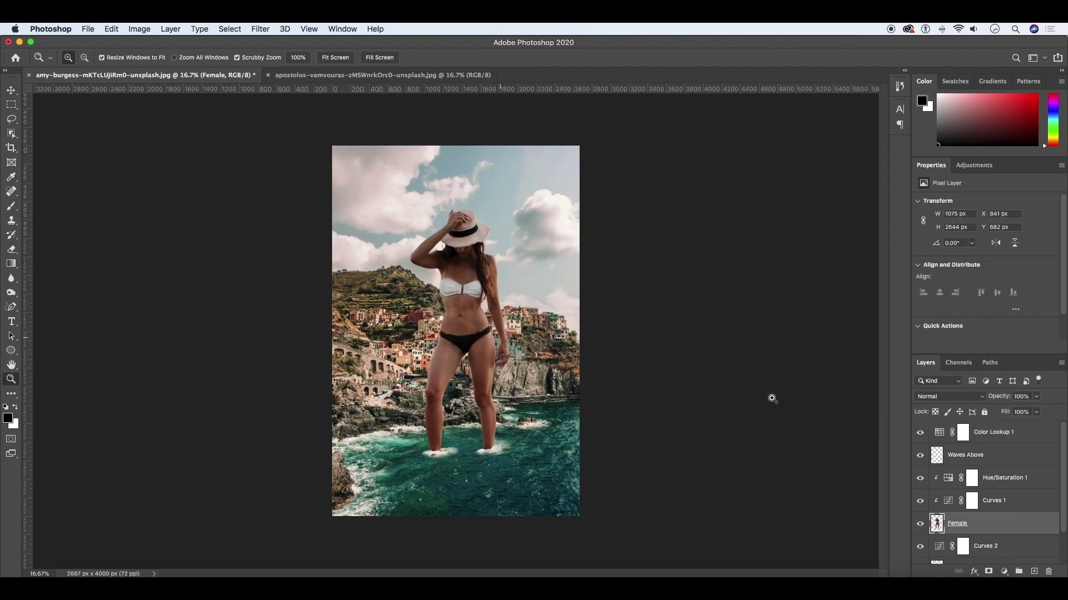
Add a Curves 3 adjustment above Curves 2 and raise the curve to brighten the scene
scroll(989, 500, "down", 2)
left_click(995, 553)
left_click(1005, 509)
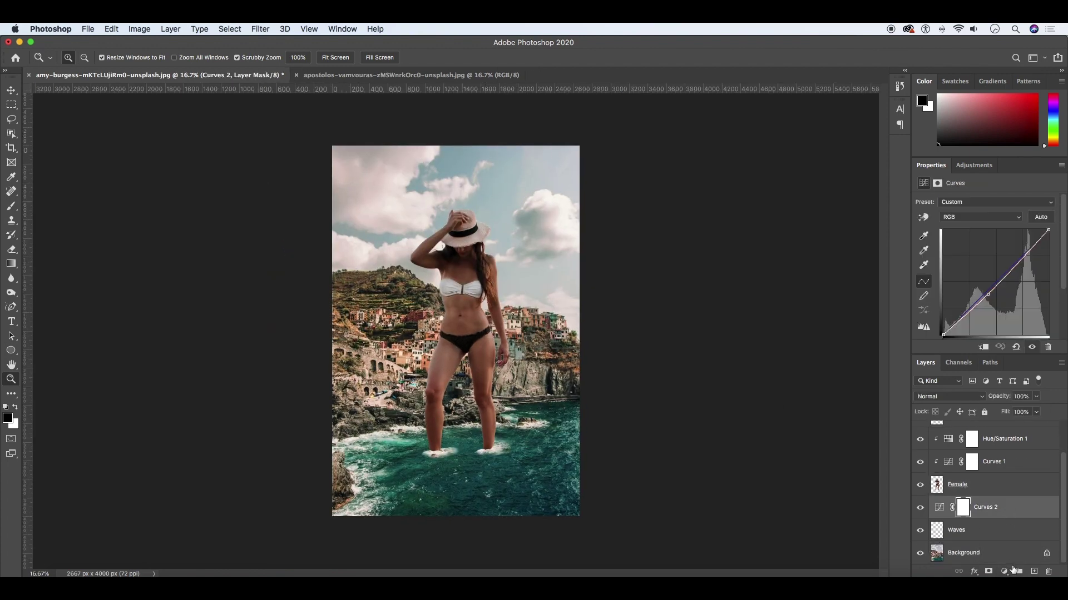
left_click(1006, 572)
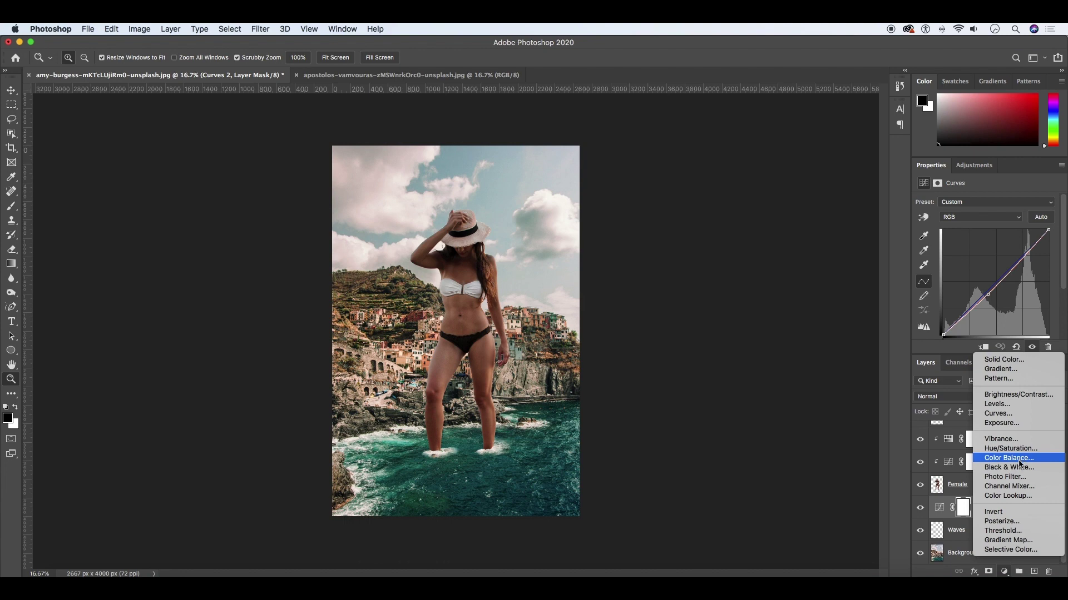
left_click(1011, 415)
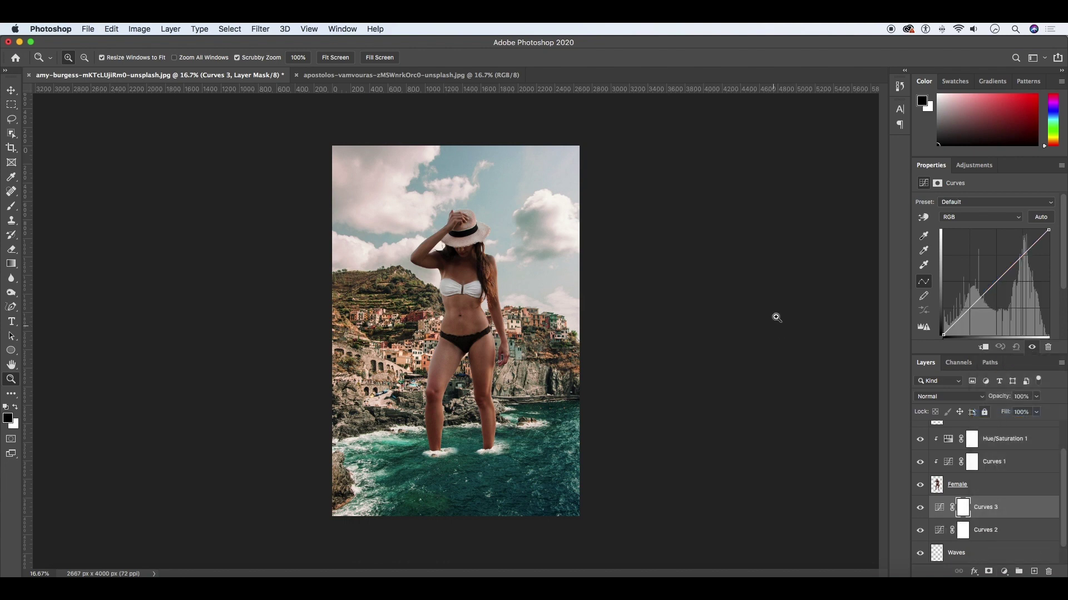
left_click_drag(967, 313, 968, 304)
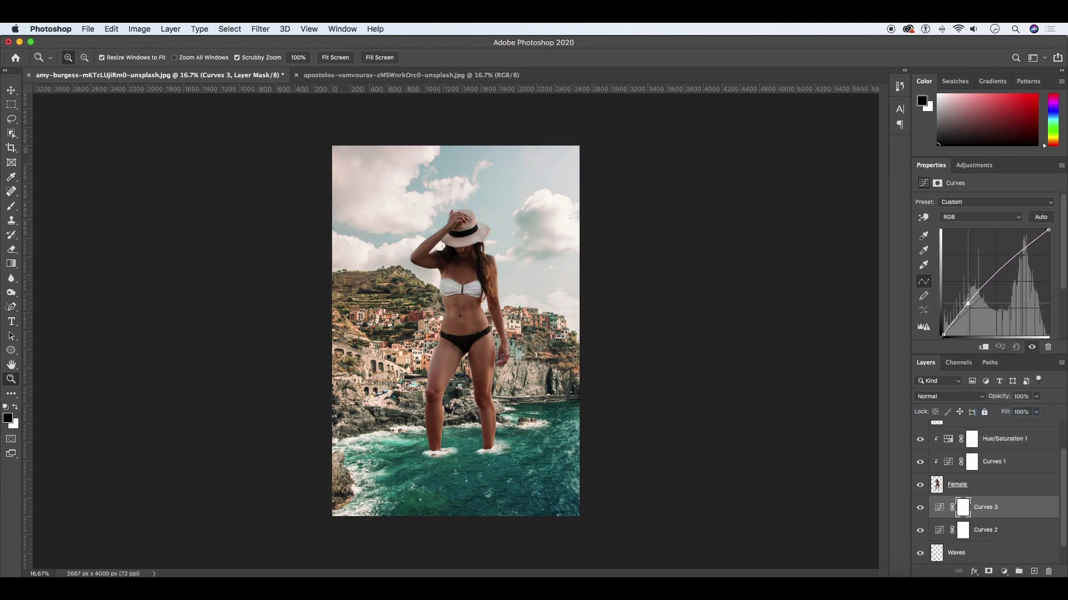
Add a Curves 4 clipped to the Female layer, raising it with two points to brighten her
scroll(986, 478, "down", 1)
left_click(982, 470)
left_click(1004, 572)
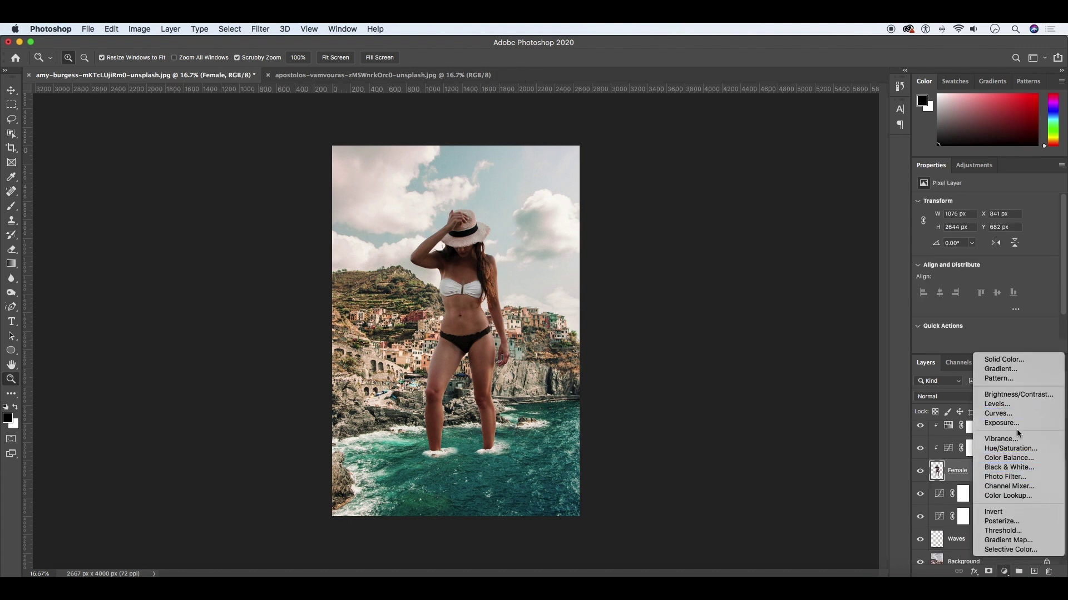
key("Escape")
left_click_drag(984, 280, 987, 277)
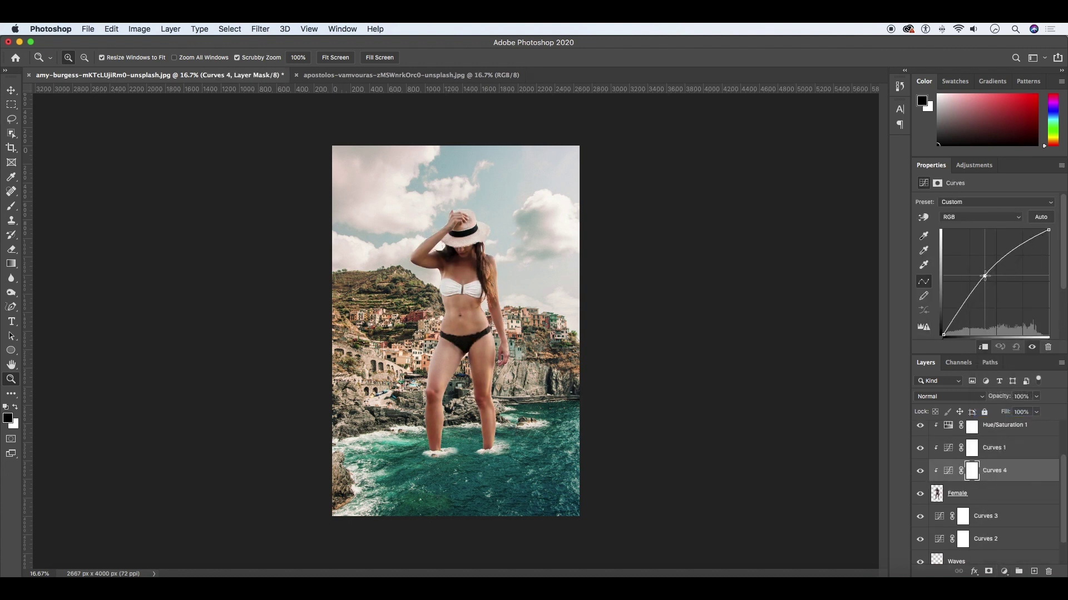
left_click_drag(959, 320, 955, 316)
Add a new Curves 5 adjustment above Color Lookup 1 at the top of the stack
left_click(460, 323)
scroll(989, 472, "up", 3)
left_click(995, 432)
left_click(1004, 571)
left_click(995, 416)
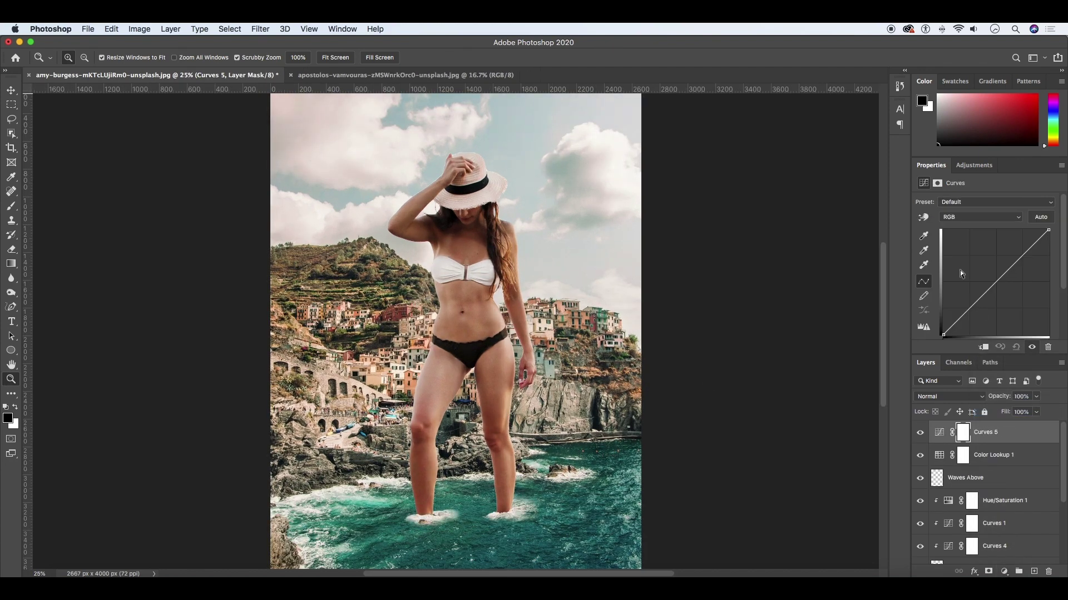
Bend Curves 5's RGB, red, green and blue curves, pulling green down to remove the cast
left_click_drag(1001, 278, 1000, 279)
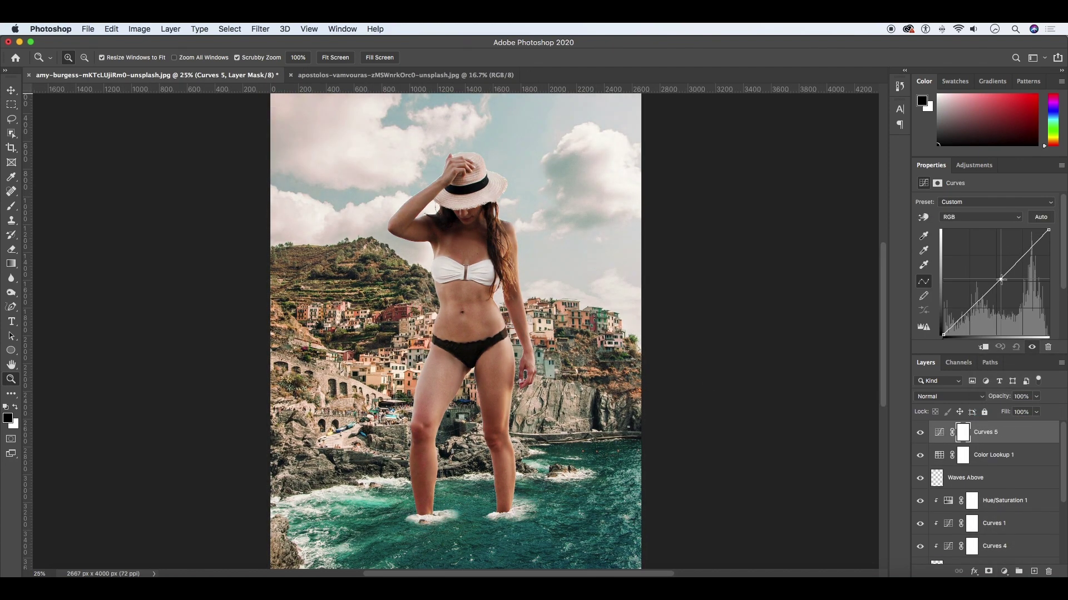
left_click(970, 224)
left_click(980, 217)
left_click_drag(1001, 276, 1000, 281)
left_click(980, 217)
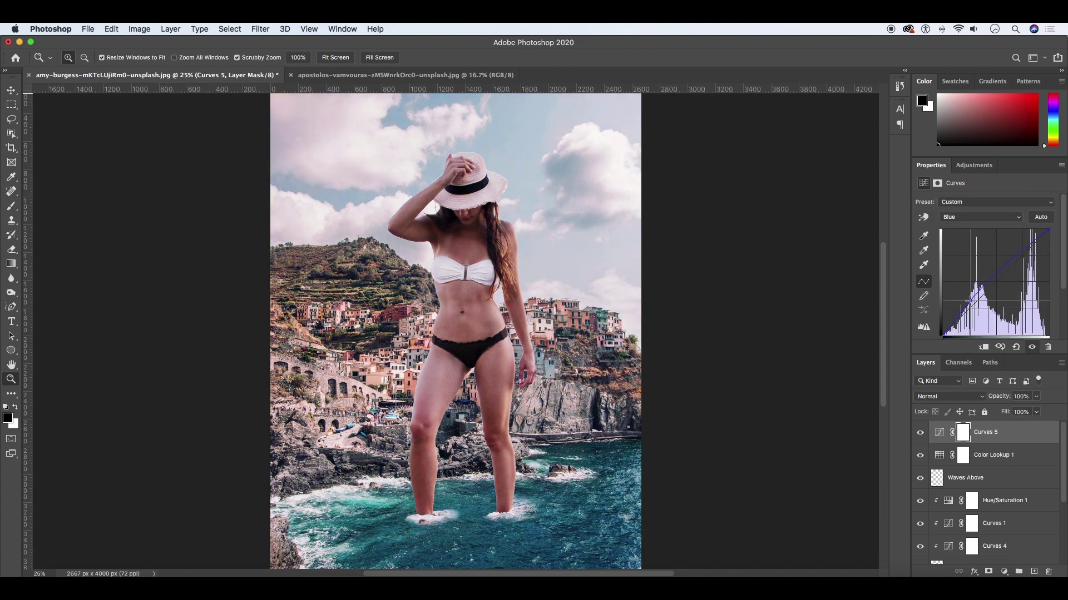
Select the Female layer and zoom in on the woman's legs
scroll(997, 478, "down", 2)
left_click(996, 462)
left_click(469, 473)
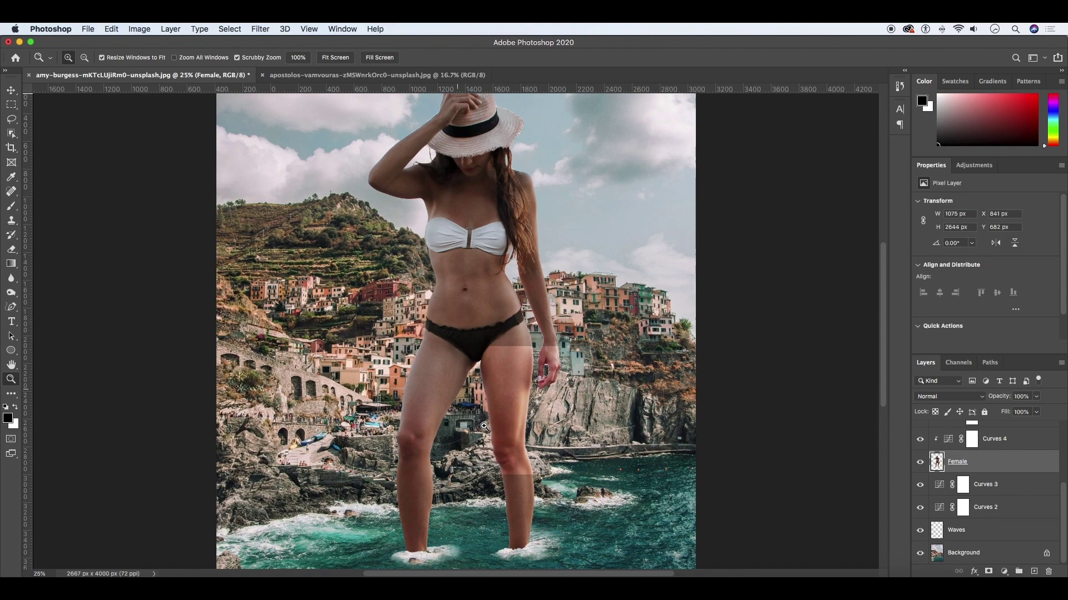
Trace a Pen path along the woman's waist, hip and thigh edge
left_click(539, 457)
key("l")
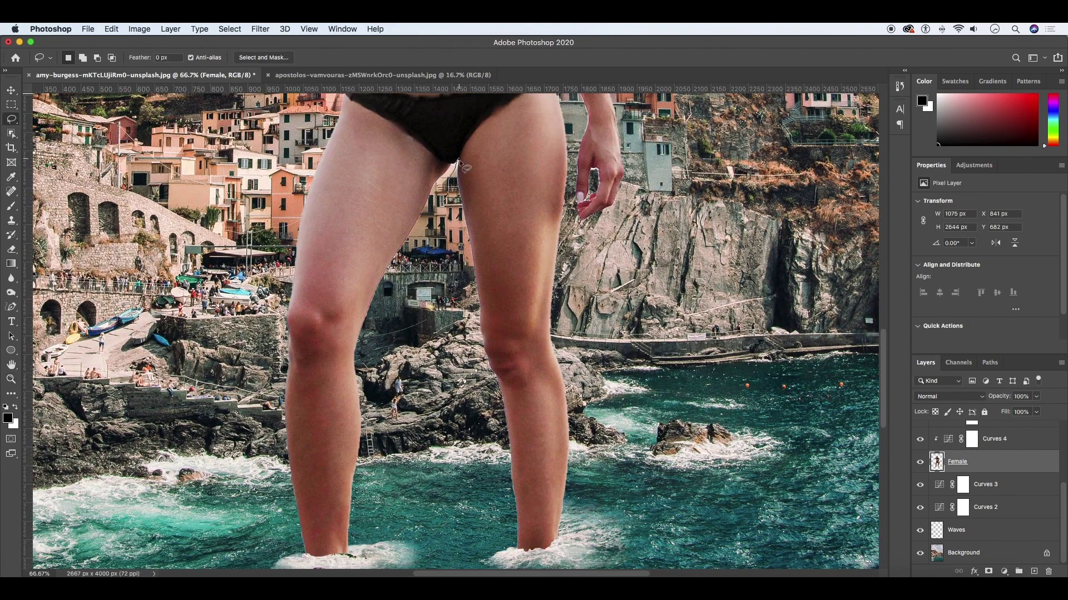
key("p")
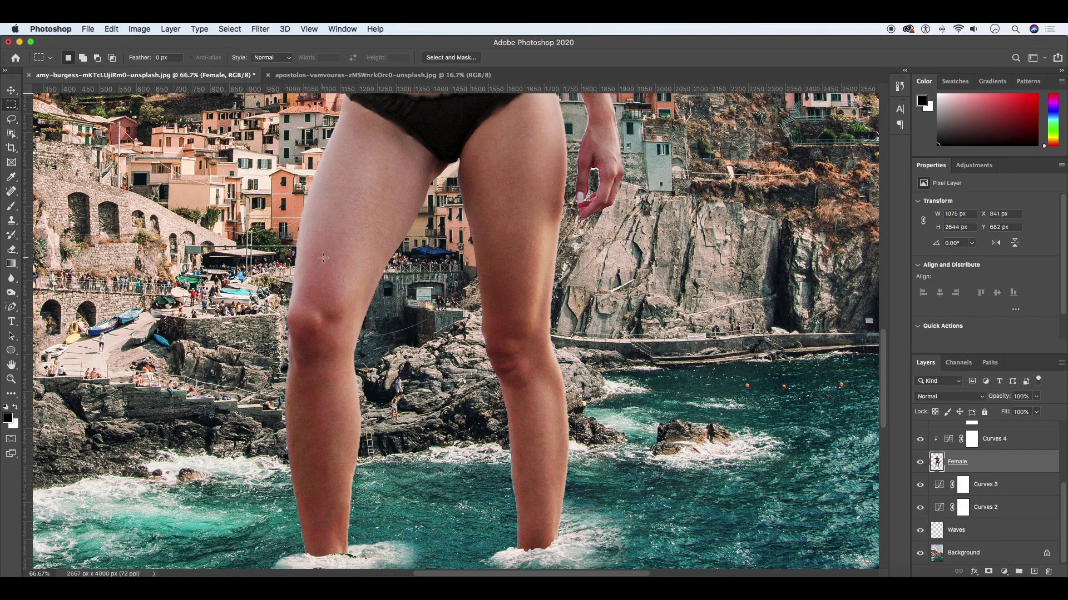
scroll(445, 278, "up", 5)
left_click(396, 217)
left_click(394, 233)
left_click(415, 269)
left_click(422, 290)
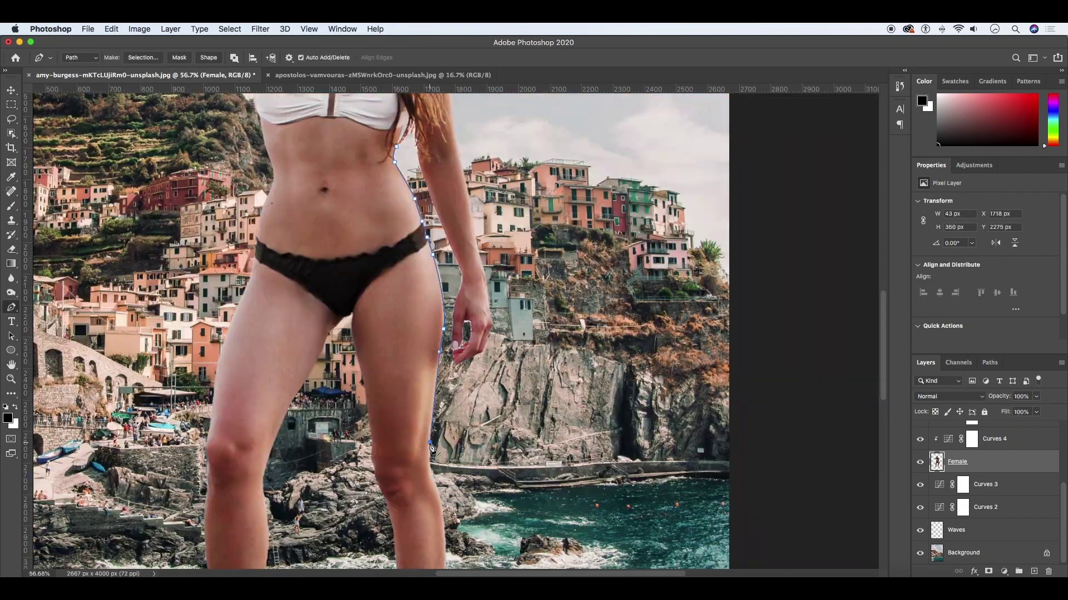
scroll(440, 334, "down", 10)
scroll(450, 201, "up", 3)
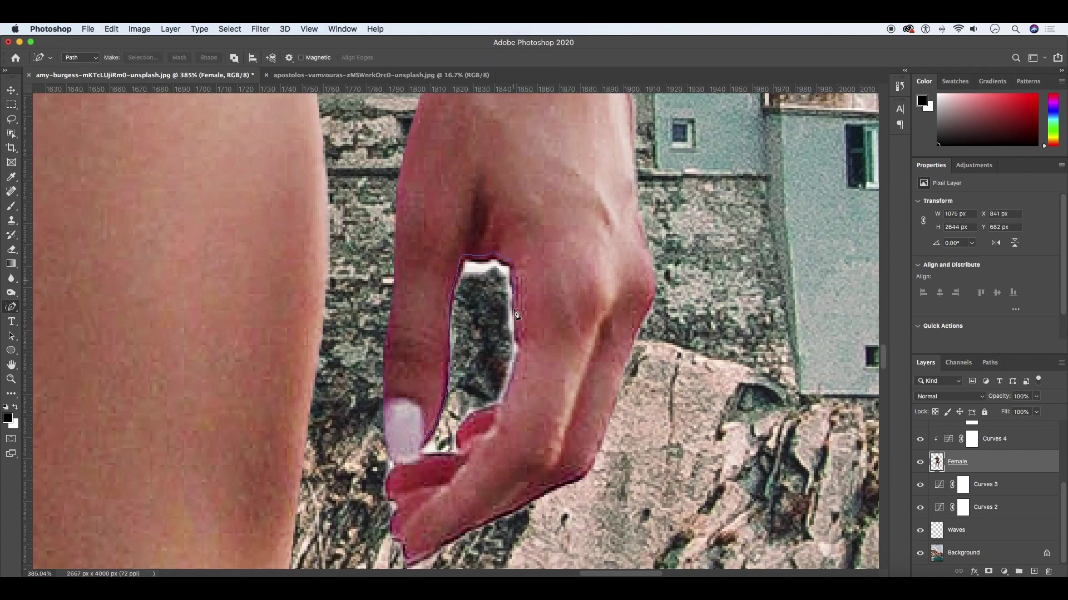
scroll(489, 389, "down", 1)
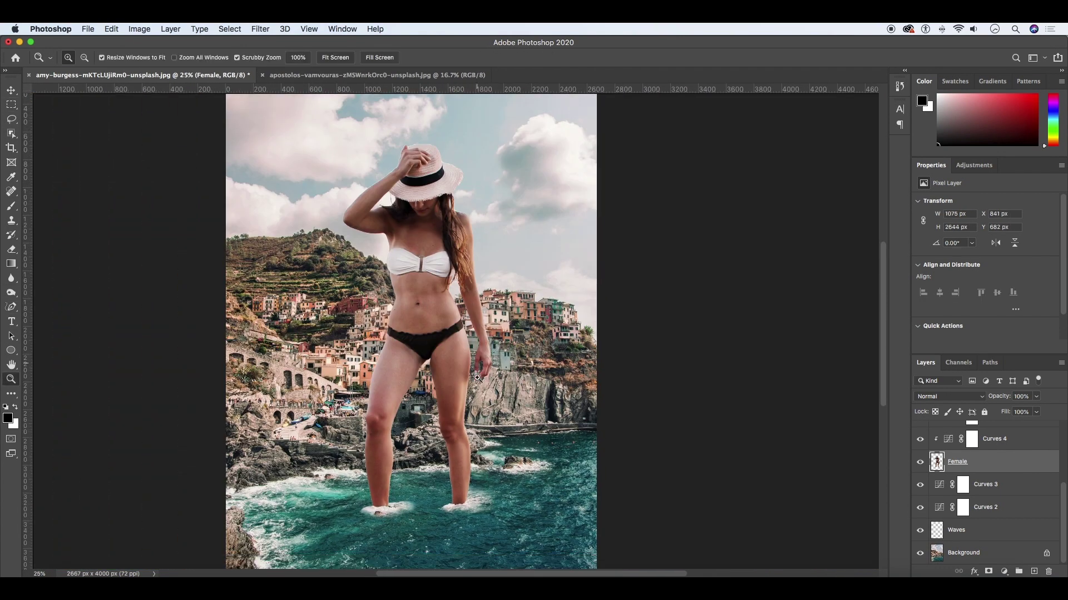
On a new layer above Female, paint dark shading near the right foot and body side
left_click(1033, 572)
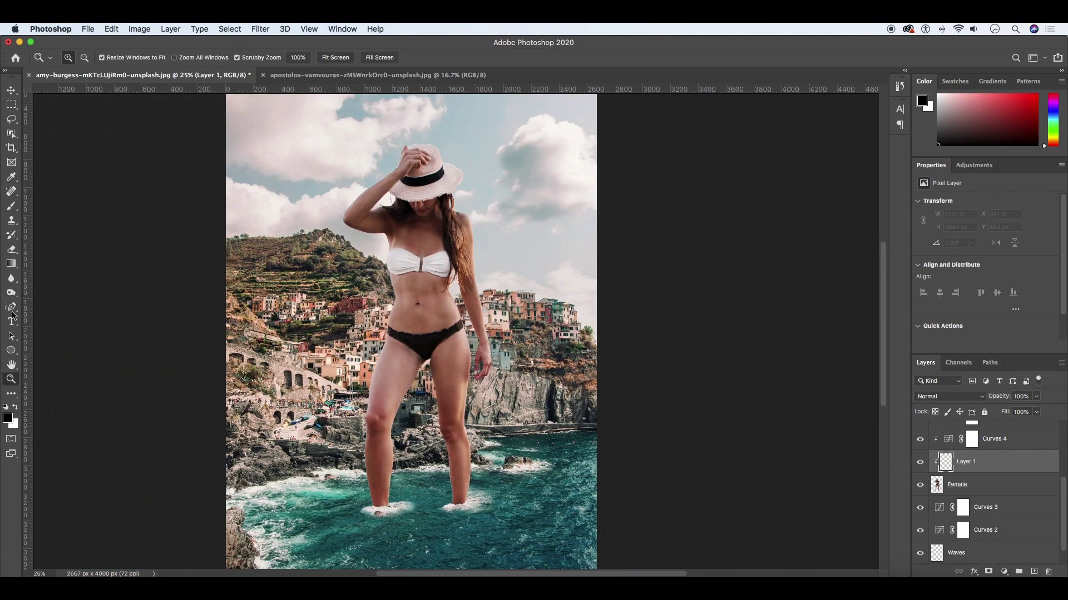
key("b")
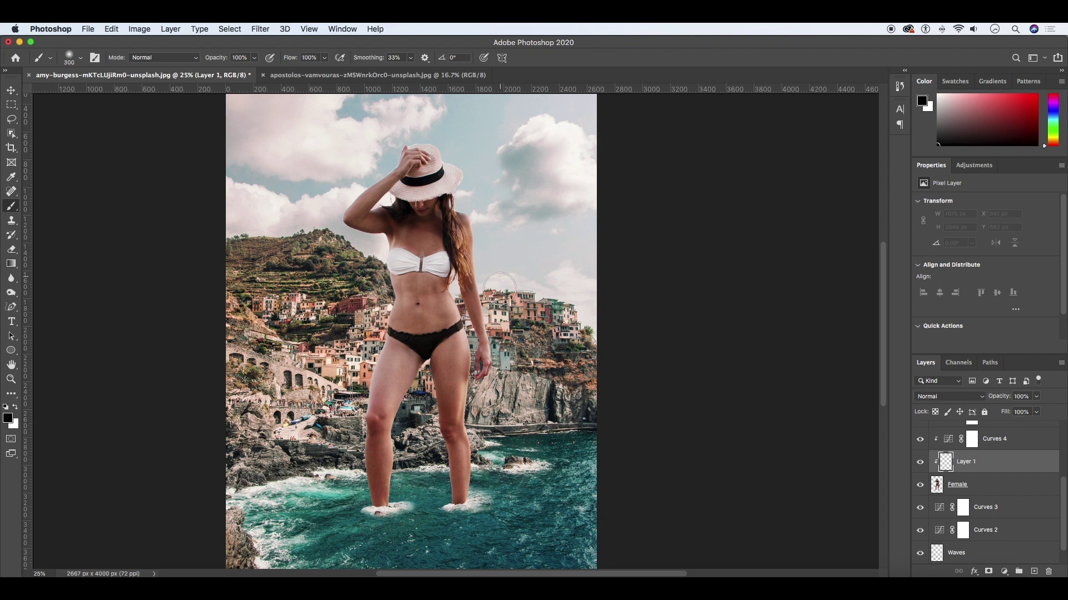
left_click_drag(446, 535, 451, 527)
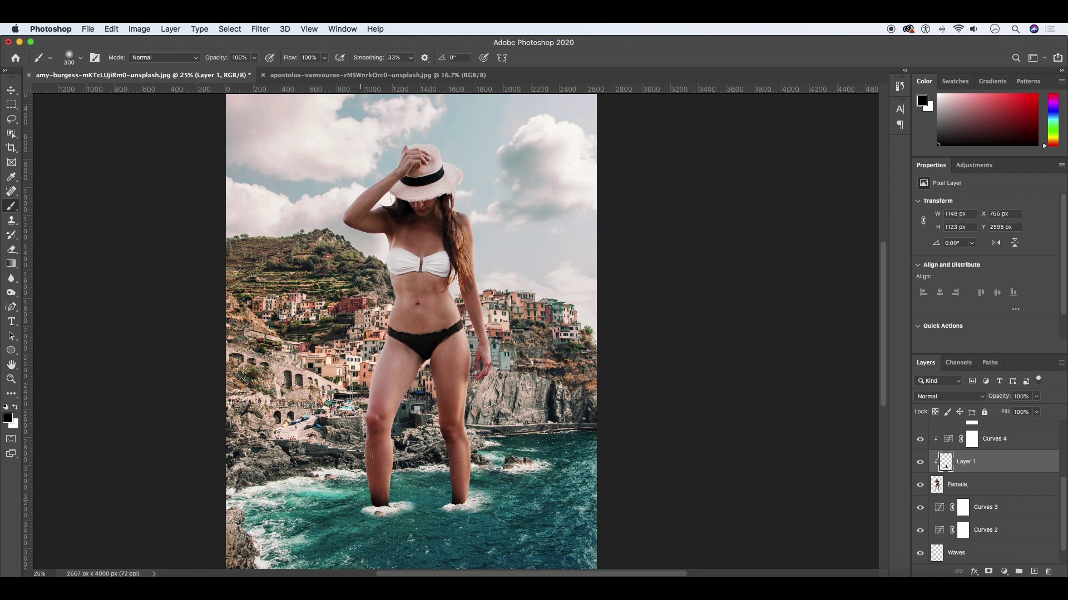
left_click_drag(382, 306, 379, 279)
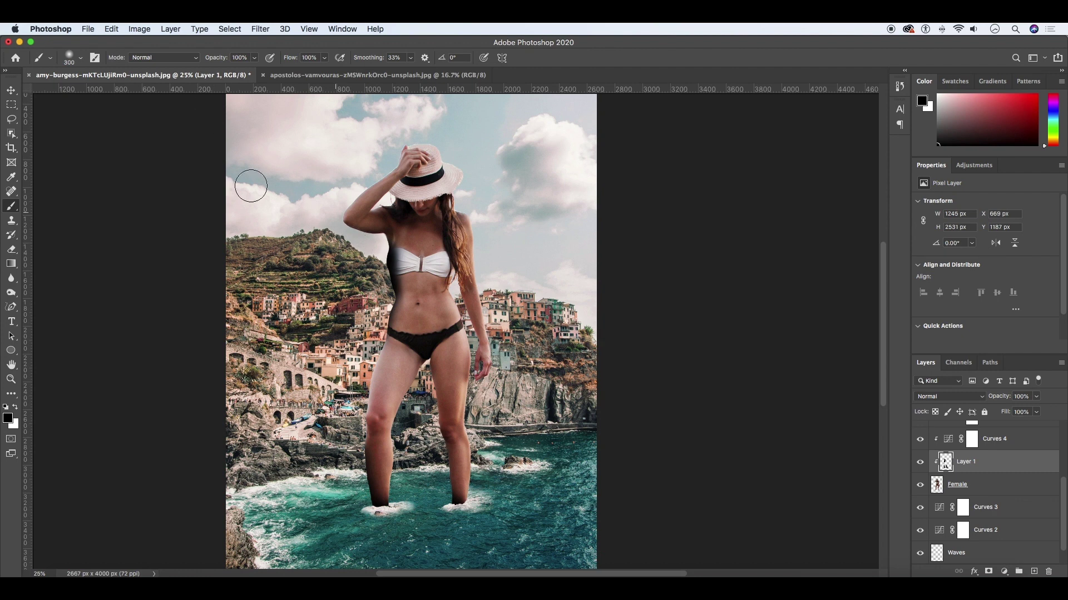
key("e")
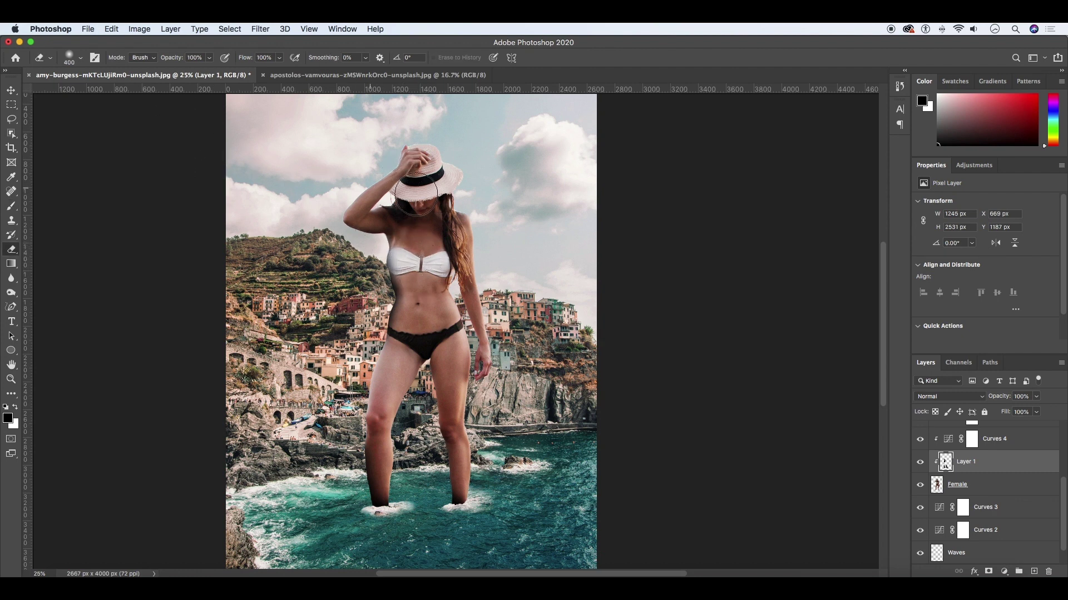
Set the shading layer to Soft Light blending at 71% opacity
left_click(948, 396)
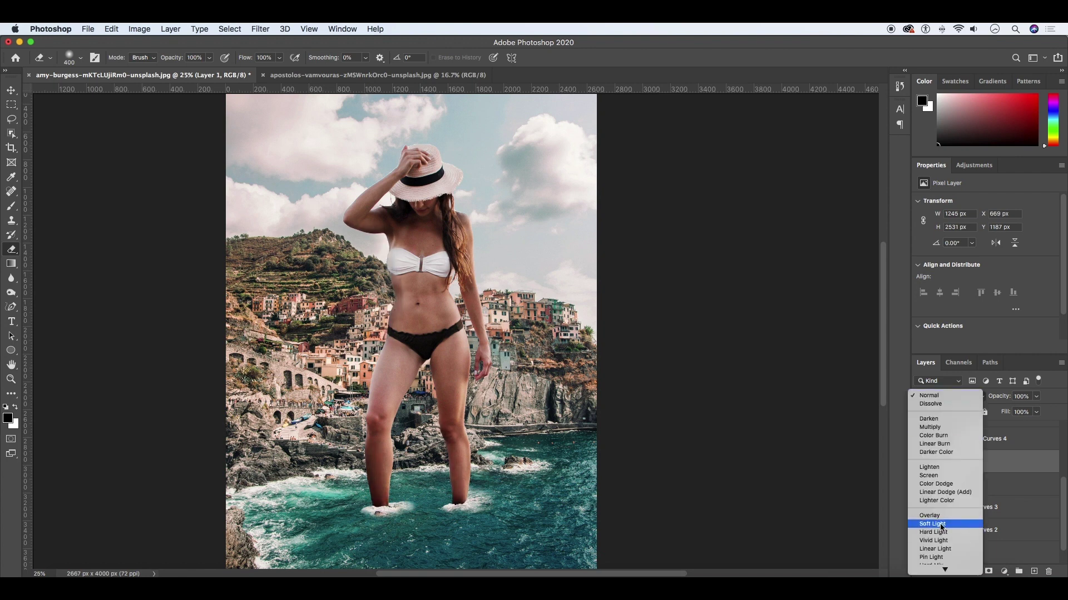
left_click(945, 523)
left_click(1036, 397)
left_click_drag(1036, 411, 1022, 412)
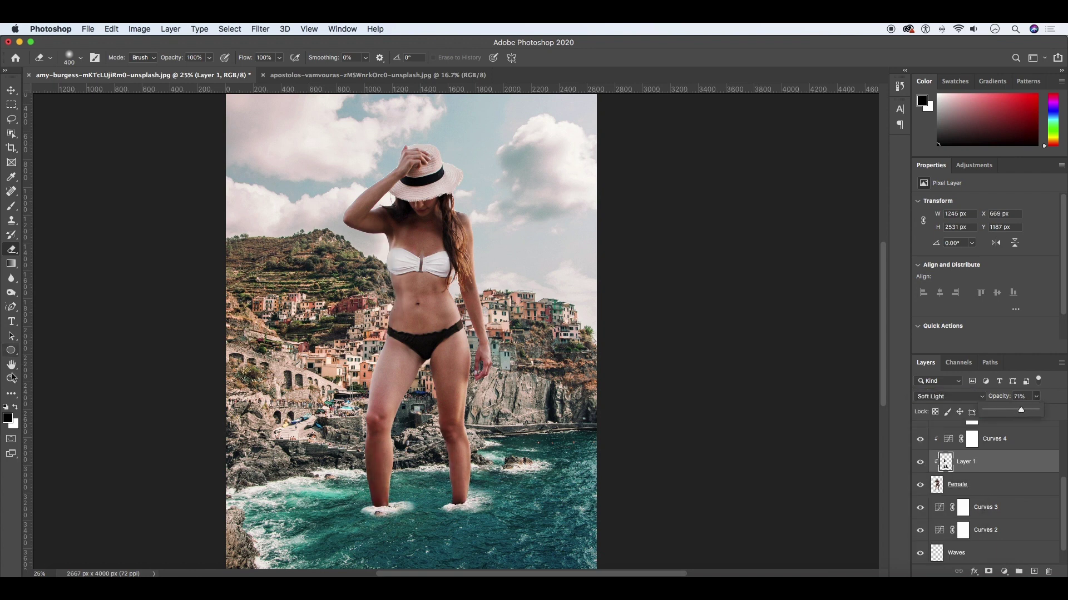
left_click(11, 378)
left_click(389, 274, "alt")
left_click(389, 274, "alt")
Unlock the background into an editable Layer 0
scroll(996, 440, "up", 3)
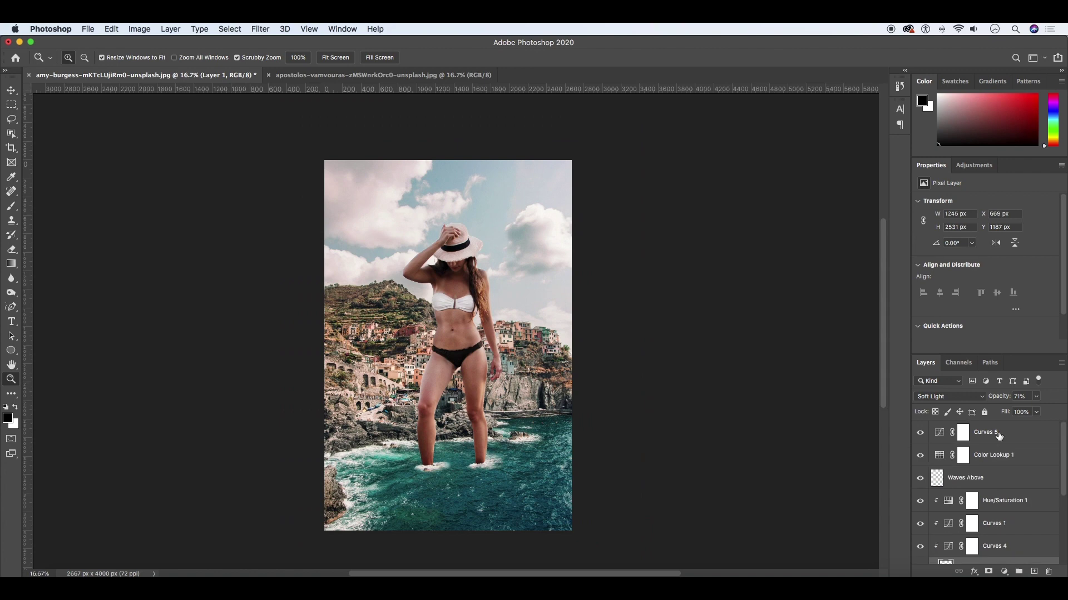
left_click(996, 440)
scroll(996, 478, "down", 5)
double_click(1050, 556)
left_click(1025, 212)
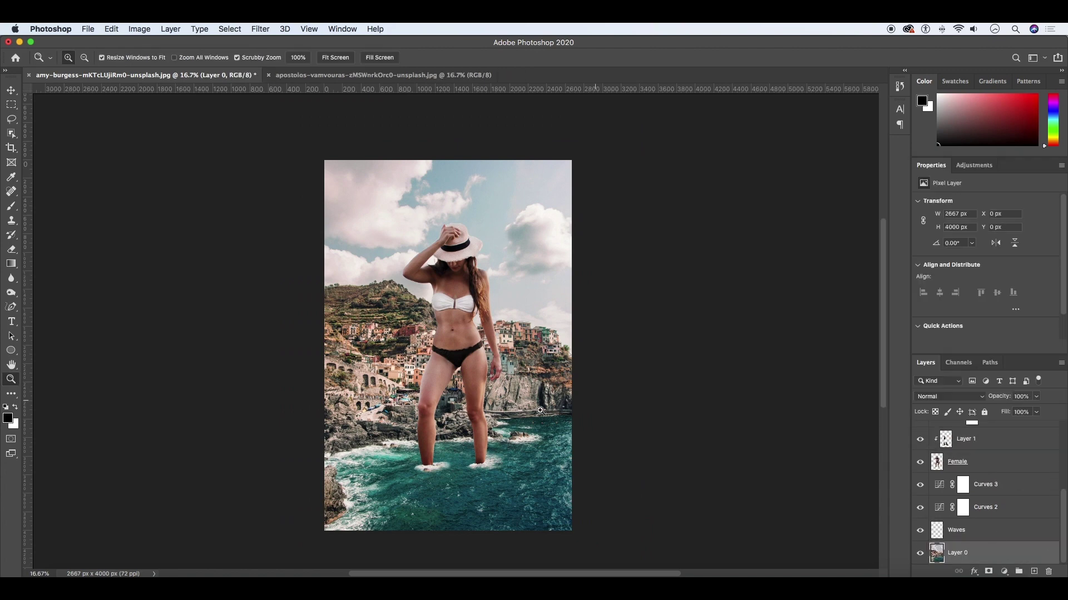
Lower the woman's Hue/Saturation 1 saturation to -36, keeping lightness near zero
left_click(472, 371)
scroll(996, 501, "up", 3)
left_click(1003, 479)
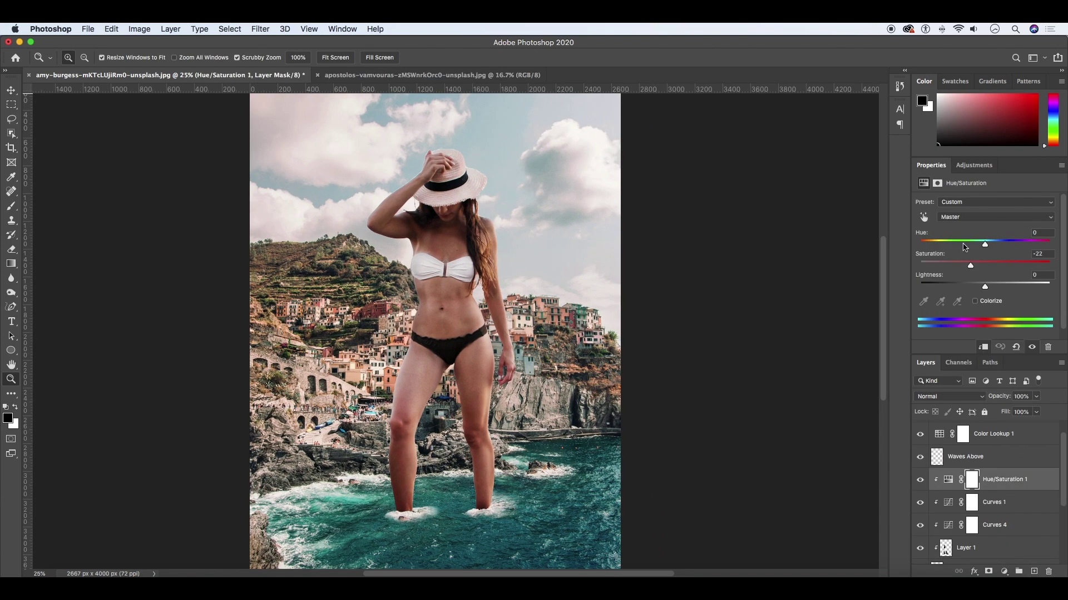
left_click_drag(985, 286, 982, 286)
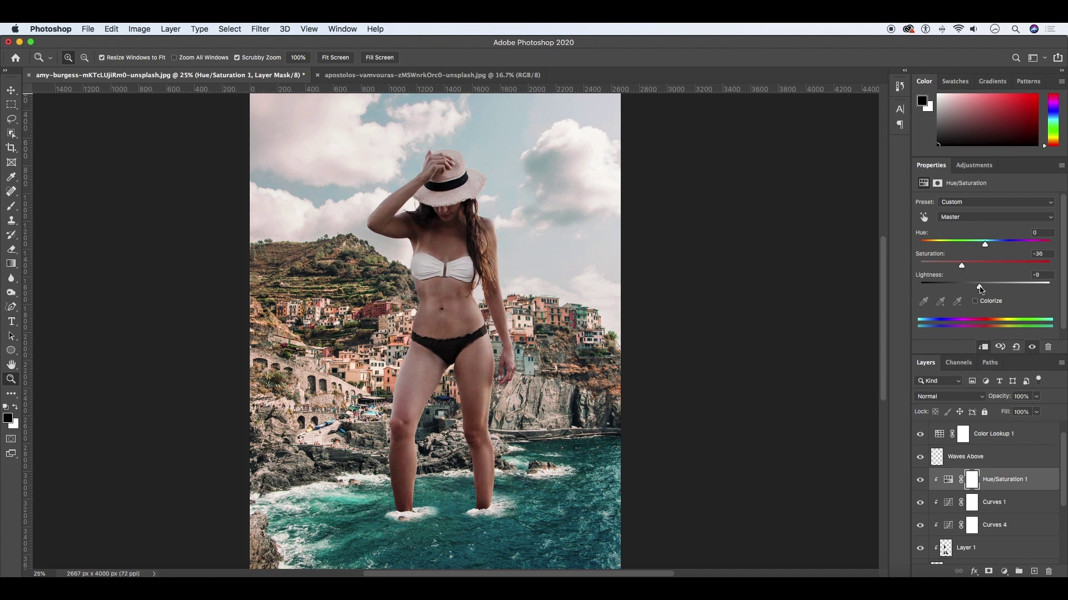
left_click(989, 285)
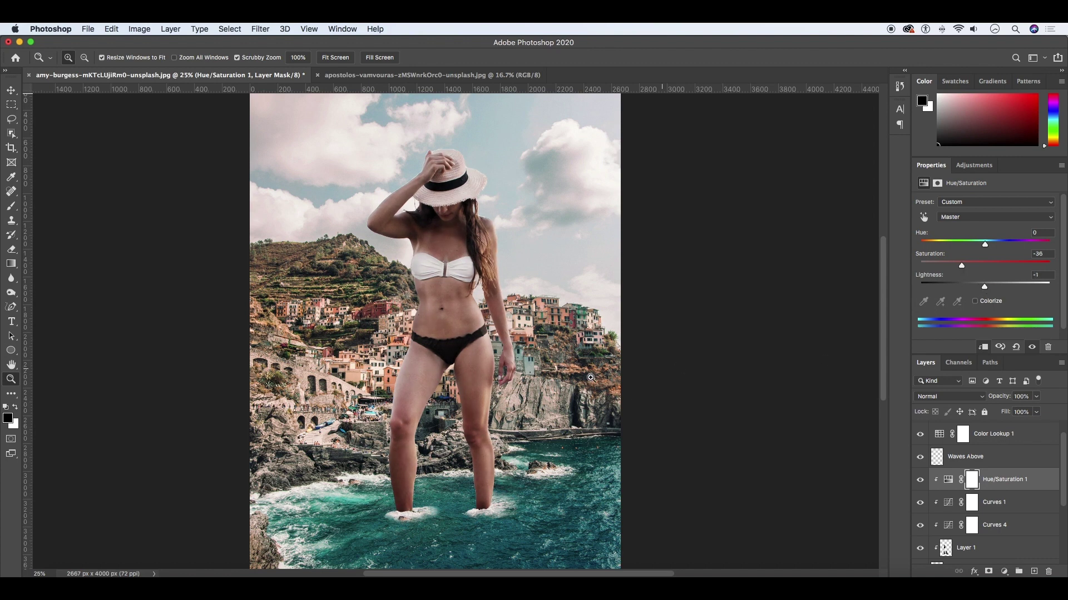
scroll(1011, 504, "down", 5)
left_click(988, 552)
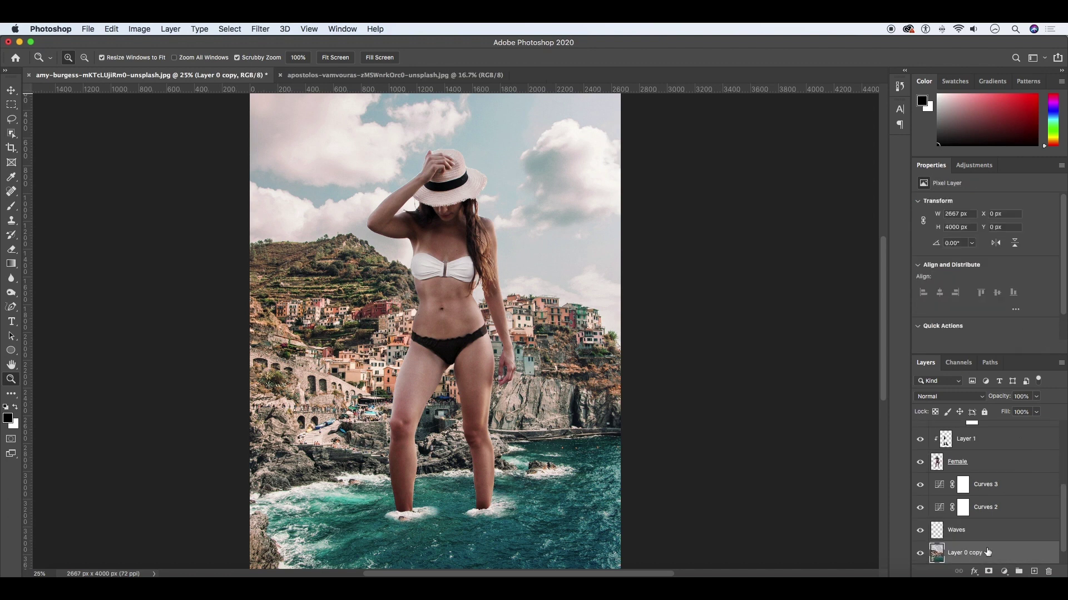
Duplicate the background layer and apply a 4-pixel Gaussian Blur to the copy
key("super+j")
left_click(260, 29)
left_click(441, 202)
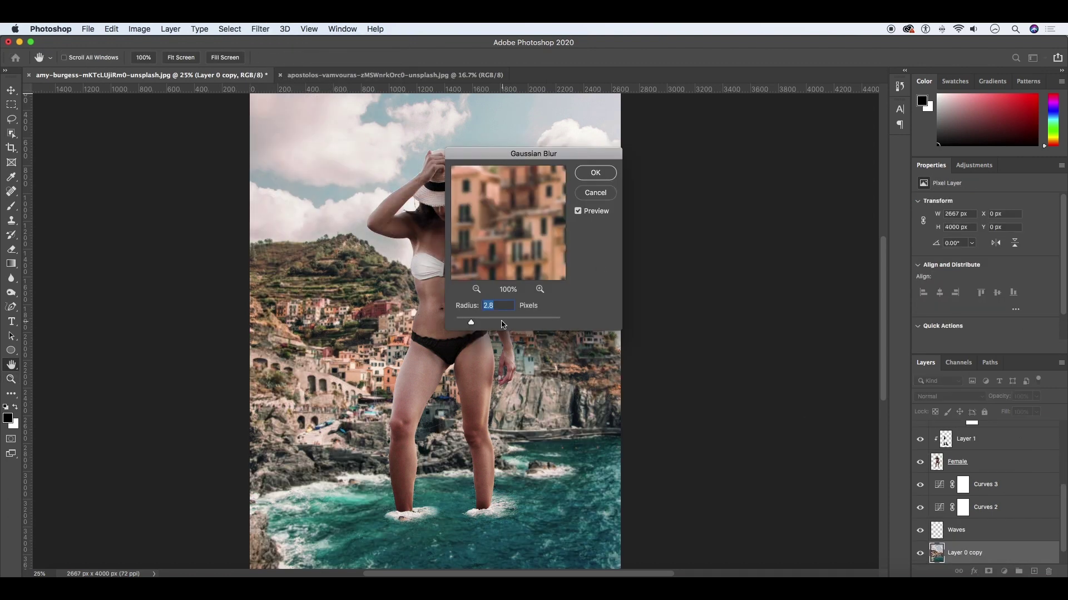
left_click(478, 321)
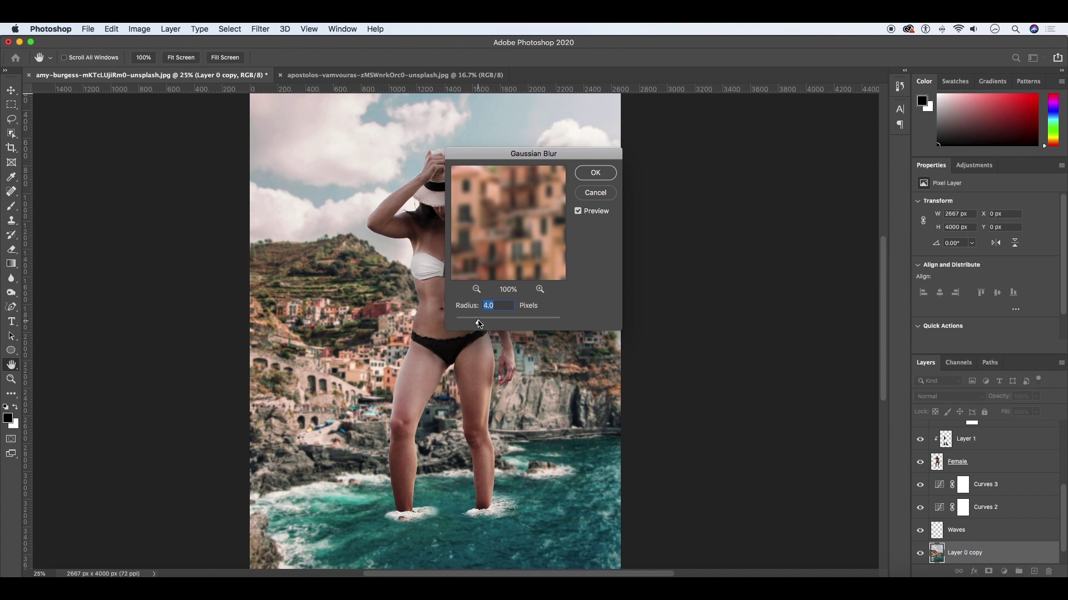
key("Return")
Erase parts of the blurred copy around the water with a large soft eraser
key("e")
scroll(612, 453, "down", 3)
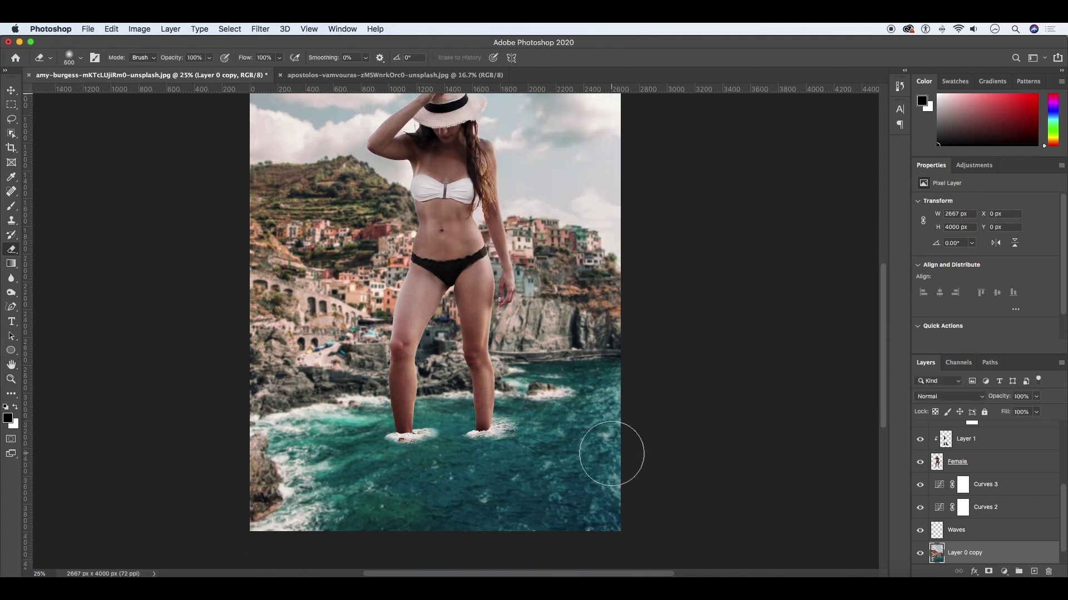
key("bracketright")
key("bracketright")
key("bracketright")
scroll(612, 454, "down", 2)
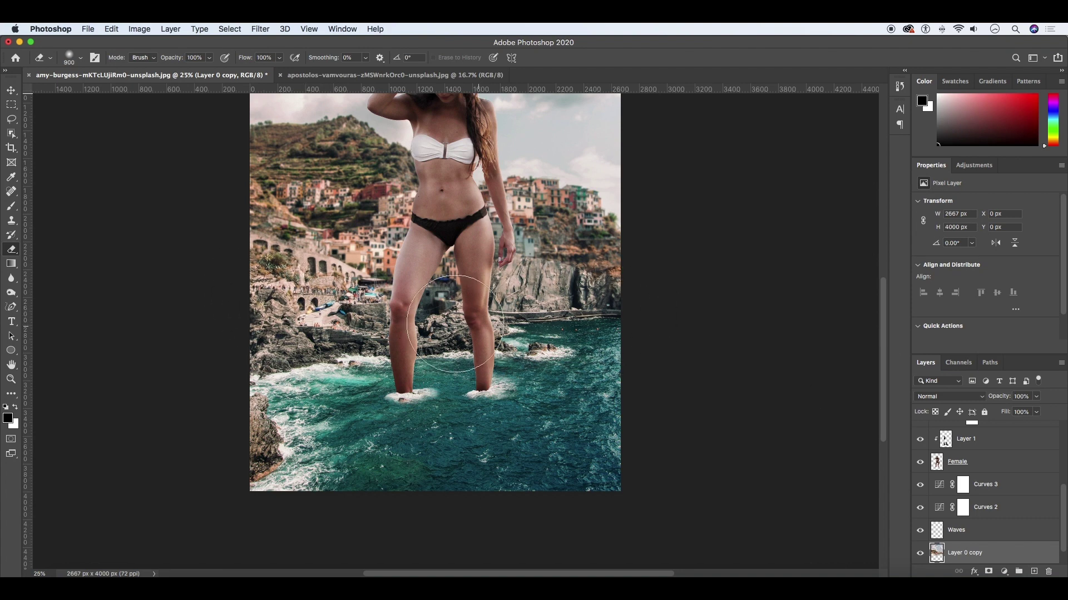
scroll(172, 345, "up", 1)
key("z")
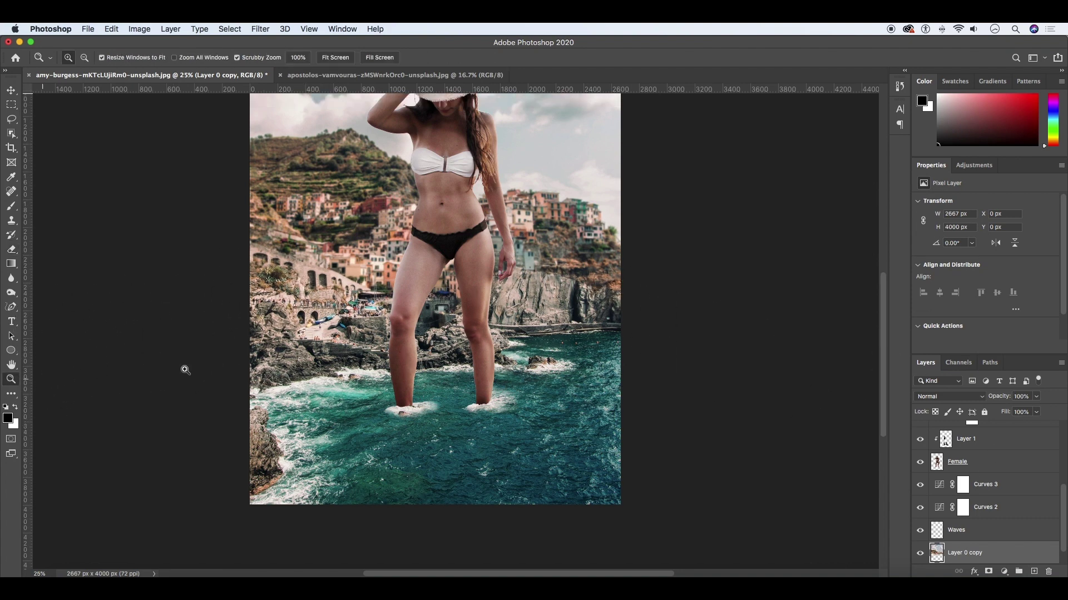
left_click(481, 296, "alt")
scroll(953, 468, "up", 5)
left_click(996, 433)
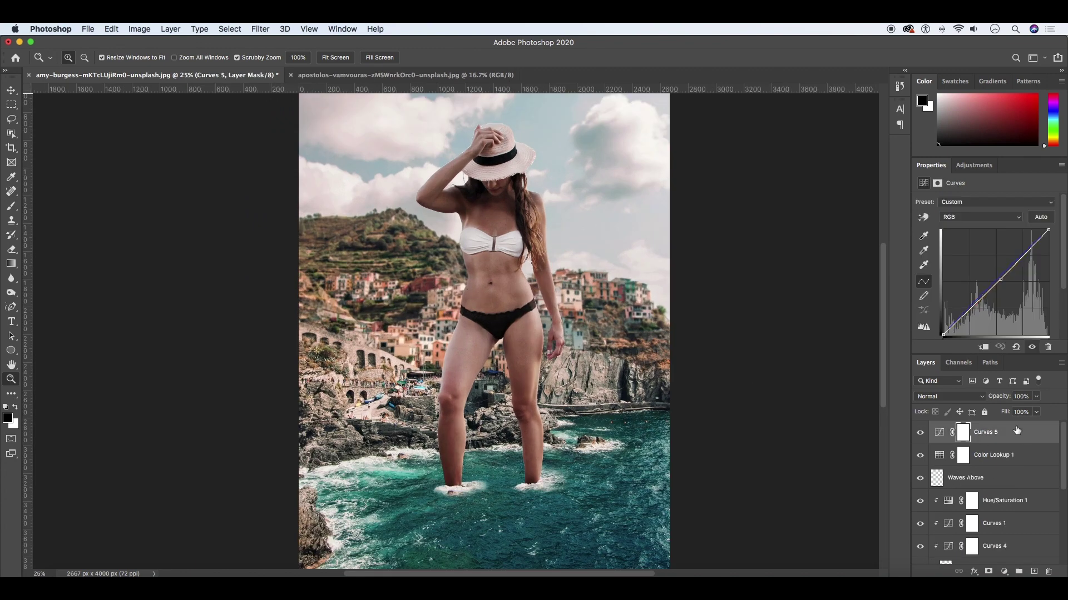
Add a Color Lookup 2 adjustment using Soft_Warming.look at the top of the stack
left_click(1004, 572)
left_click(1010, 495)
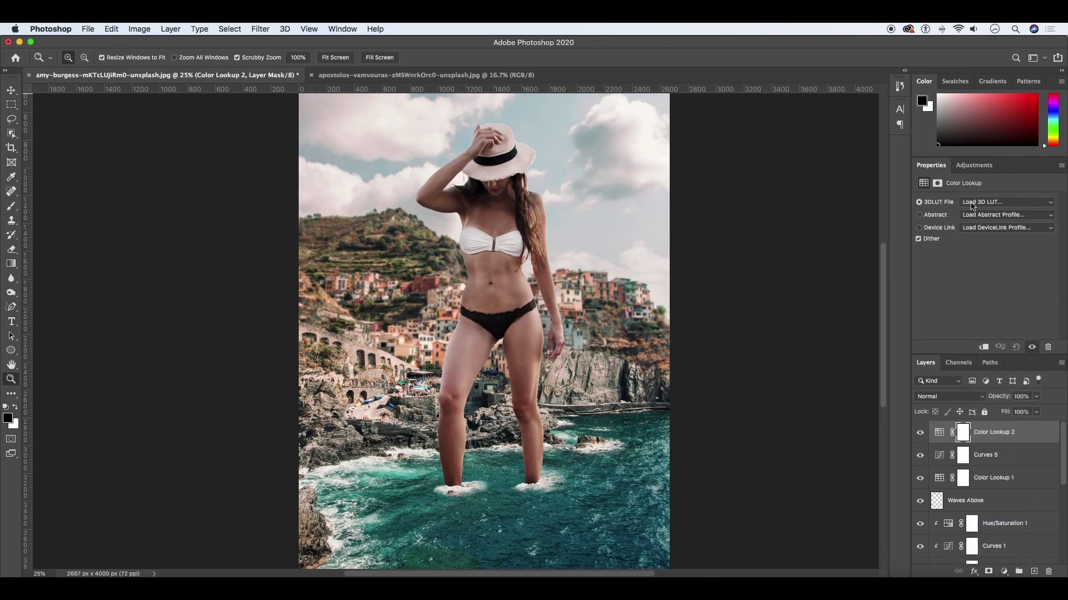
left_click(1006, 201)
left_click(936, 467)
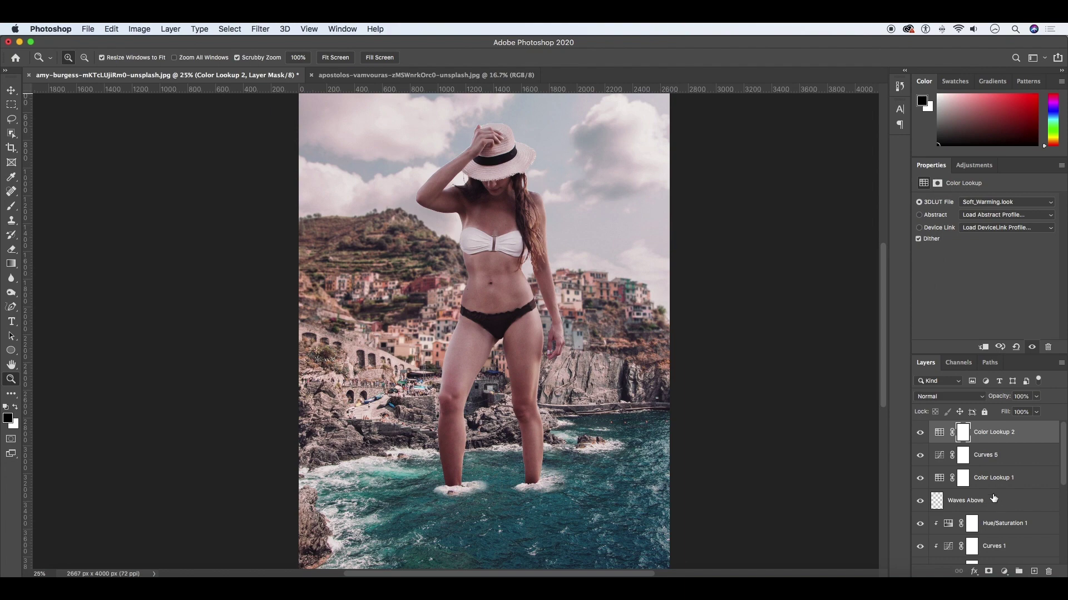
scroll(1004, 496, "down", 2)
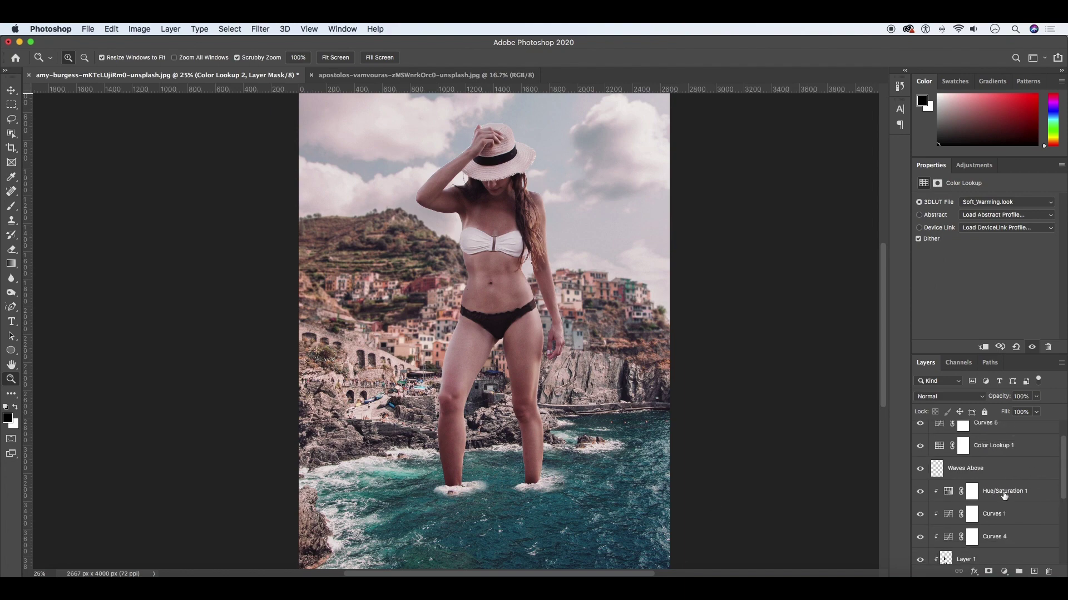
left_click(920, 469)
left_click_drag(532, 489, 534, 491)
Erase the rock showing through the foam on the Waves Above layer with a smaller eraser
key("e")
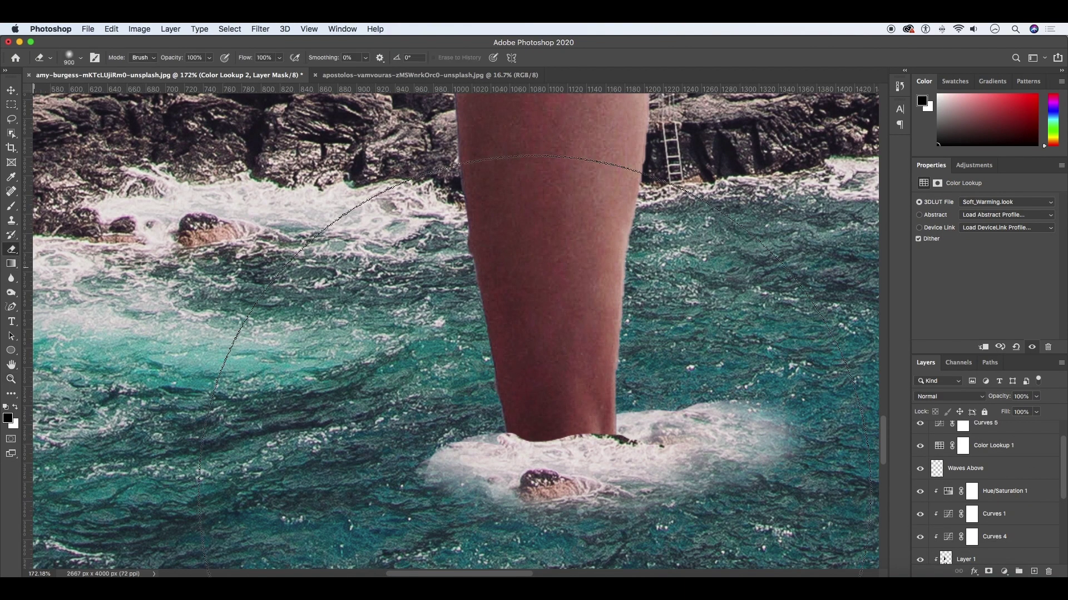
key("bracketleft")
key("bracketleft")
key("bracketleft")
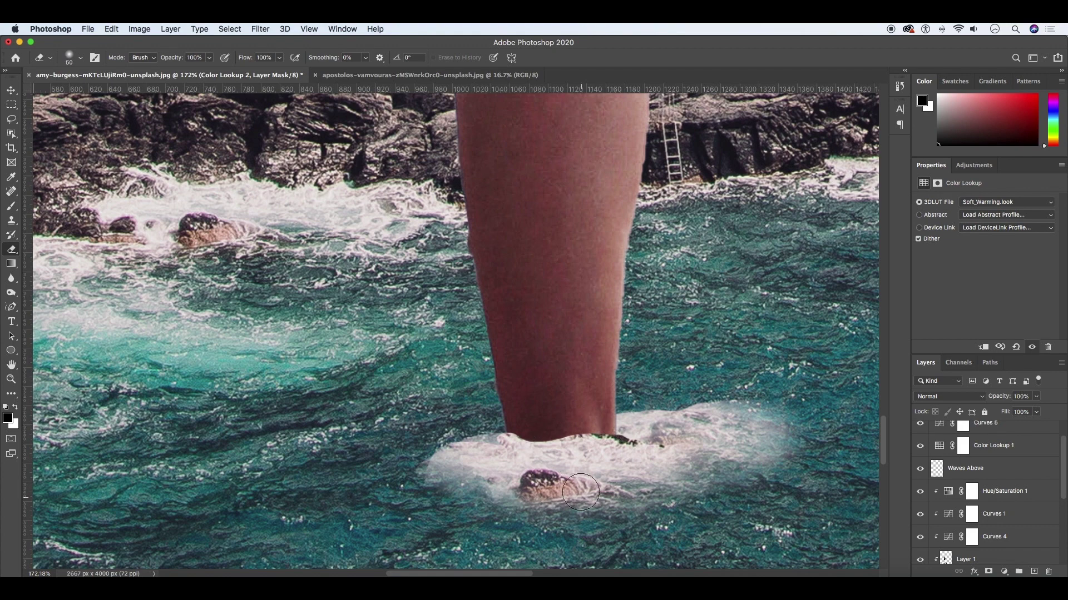
left_click(939, 473)
left_click_drag(556, 483, 521, 491)
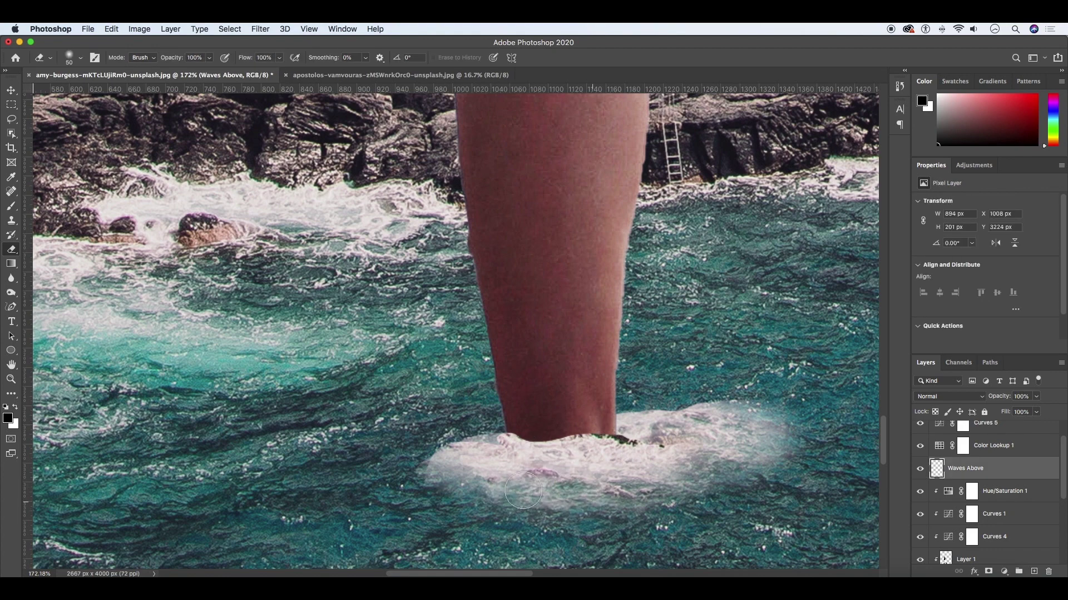
scroll(592, 418, "down", 2)
scroll(611, 422, "down", 4)
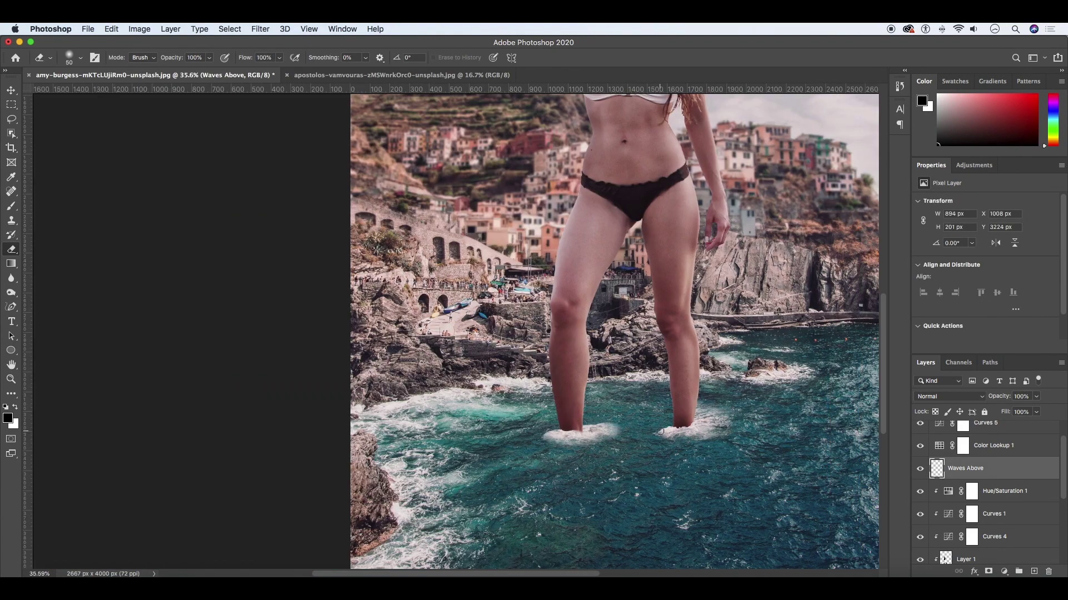
scroll(660, 431, "down", 2)
scroll(660, 431, "up", 2)
Duplicate the Waves foam, flip it vertically and horizontally, and place it right of the right leg
left_click(956, 507)
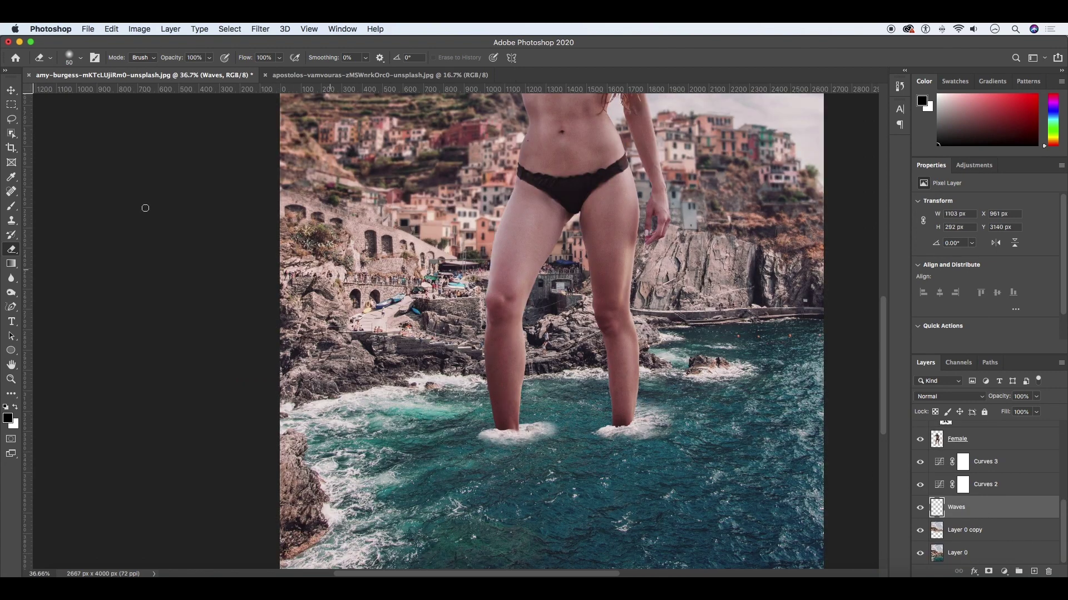
key("super+j")
key("super+t")
left_click_drag(650, 444, 606, 452)
right_click(606, 452)
left_click(634, 568)
right_click(612, 441)
left_click(668, 562)
left_click_drag(529, 440, 654, 432)
key("Return")
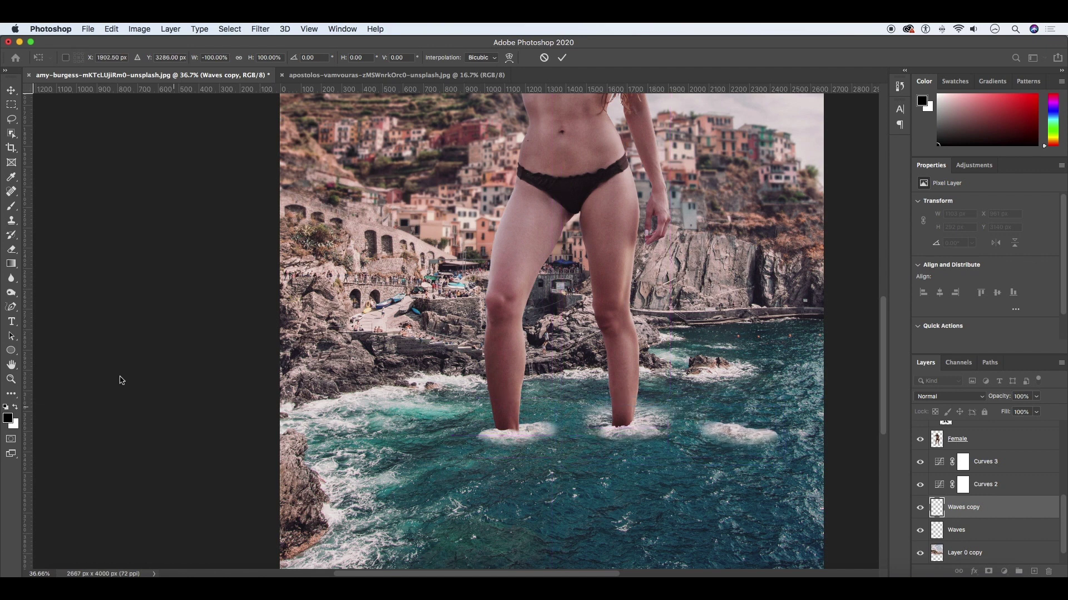
Erase the stray foam, skew the copy flat on the water, and lower its opacity
key("e")
left_click_drag(700, 422, 680, 405)
key("bracketright")
key("bracketright")
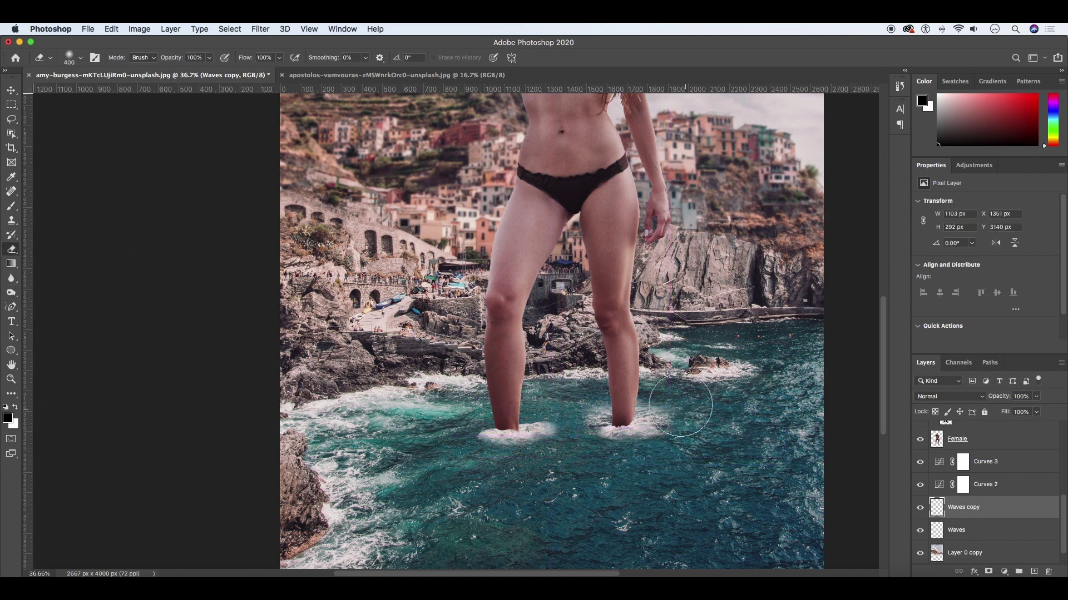
key("ctrl+t")
left_click_drag(781, 422, 778, 396)
left_click_drag(647, 426, 653, 431)
key("Return")
left_click(1036, 396)
left_click_drag(1038, 410, 1014, 414)
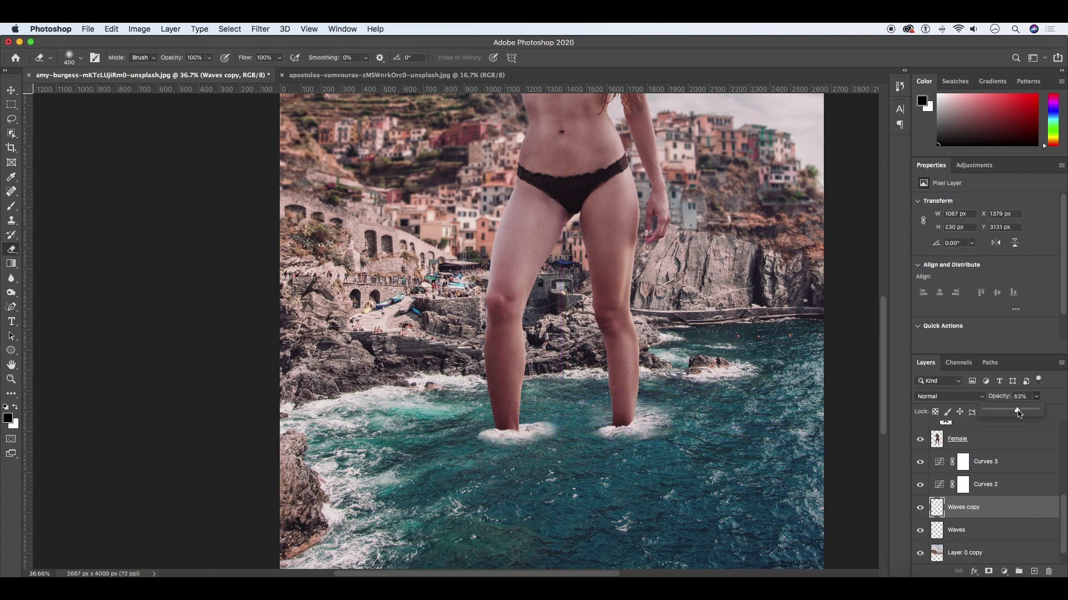
Place and skew a new foam patch over the right foot
key("z")
left_click(474, 372, "alt")
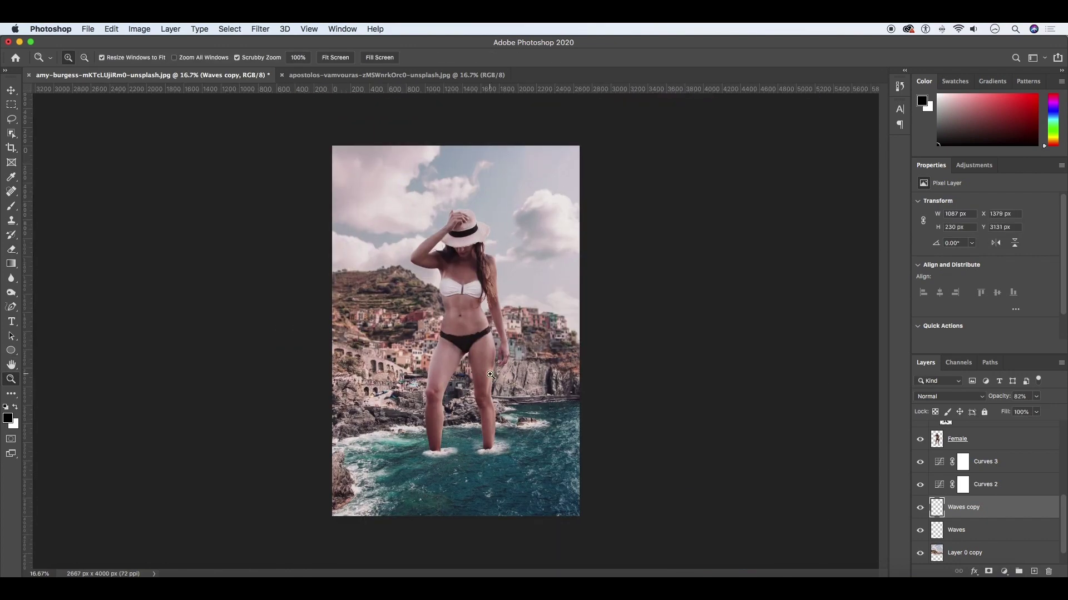
scroll(940, 497, "up", 5)
left_click(1009, 434)
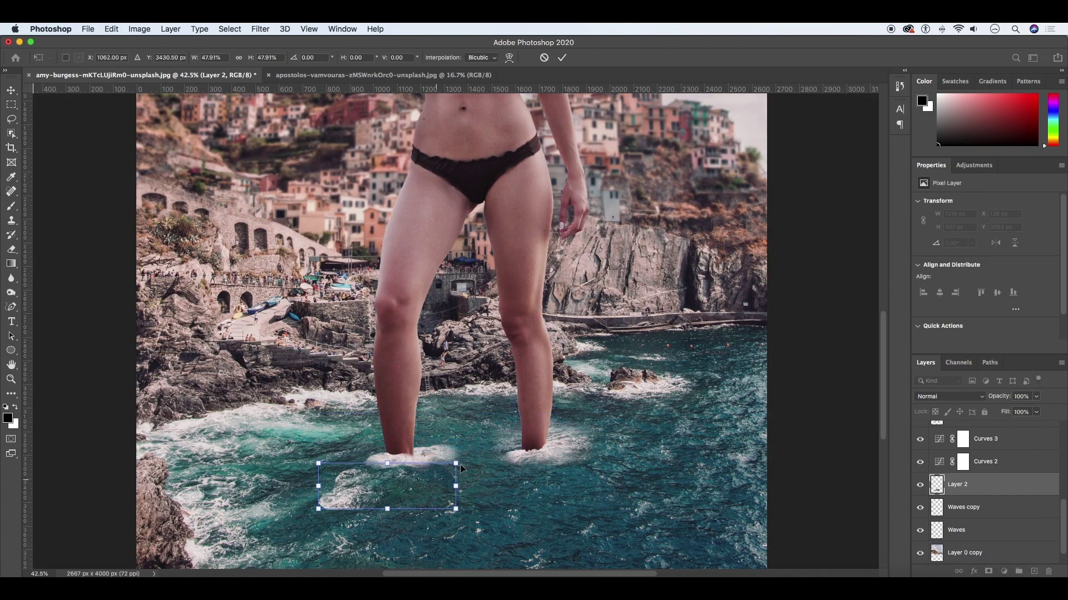
left_click_drag(389, 485, 604, 447)
left_click_drag(605, 428, 607, 432)
key("Return")
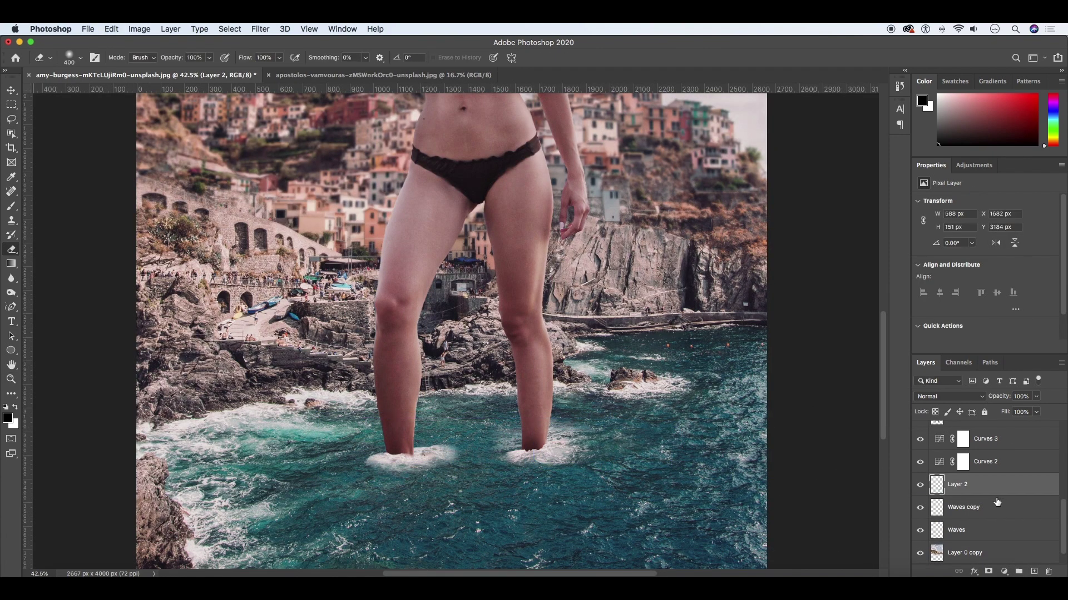
Duplicate the foam patch, reorder Layer 3 above Layer 2, and add small patches at both feet
key("ctrl+j")
key("ctrl+bracketleft")
key("ctrl+bracketleft")
key("ctrl+t")
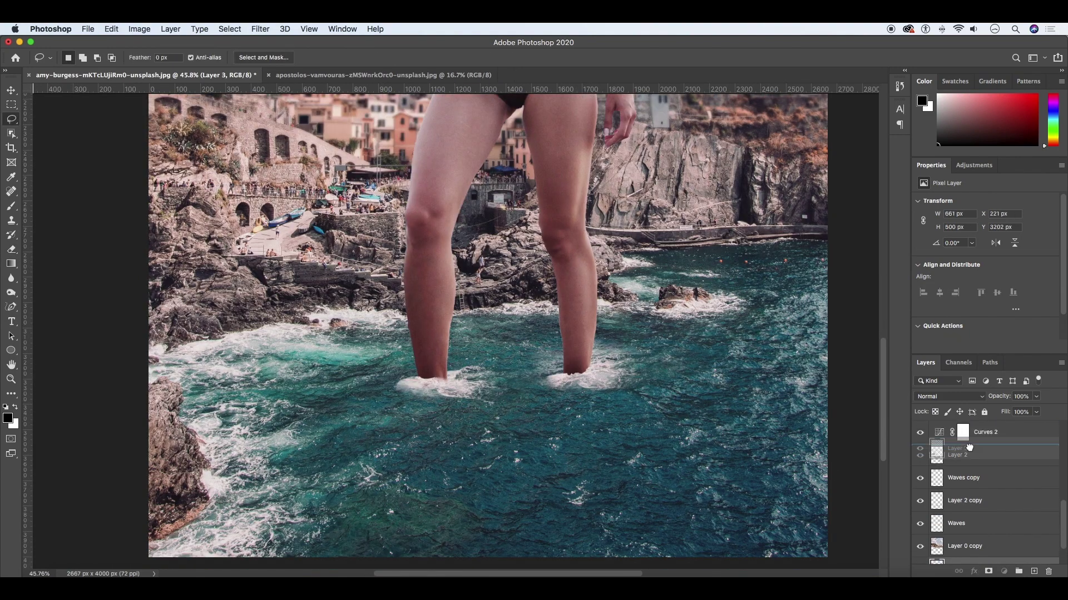
left_click_drag(969, 447, 969, 452)
key("ctrl+t")
left_click_drag(312, 550, 346, 389)
key("Return")
key("ctrl+alt+t")
left_click_drag(429, 385, 574, 385)
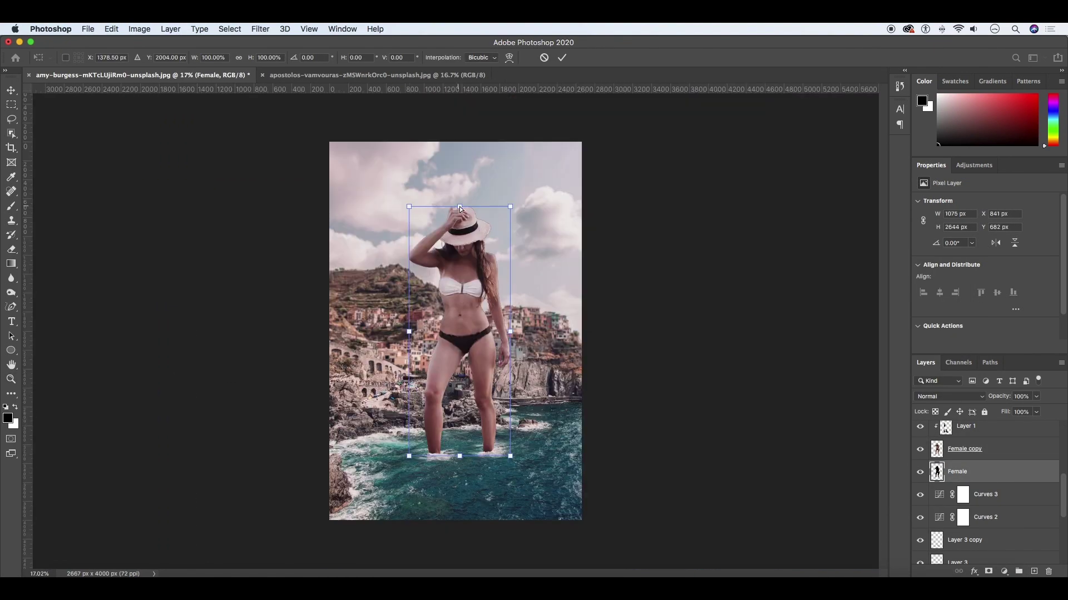
Skew the woman's copy down-left into a shadow and apply a diagonal Tilt-Shift blur
left_click_drag(460, 217, 257, 535)
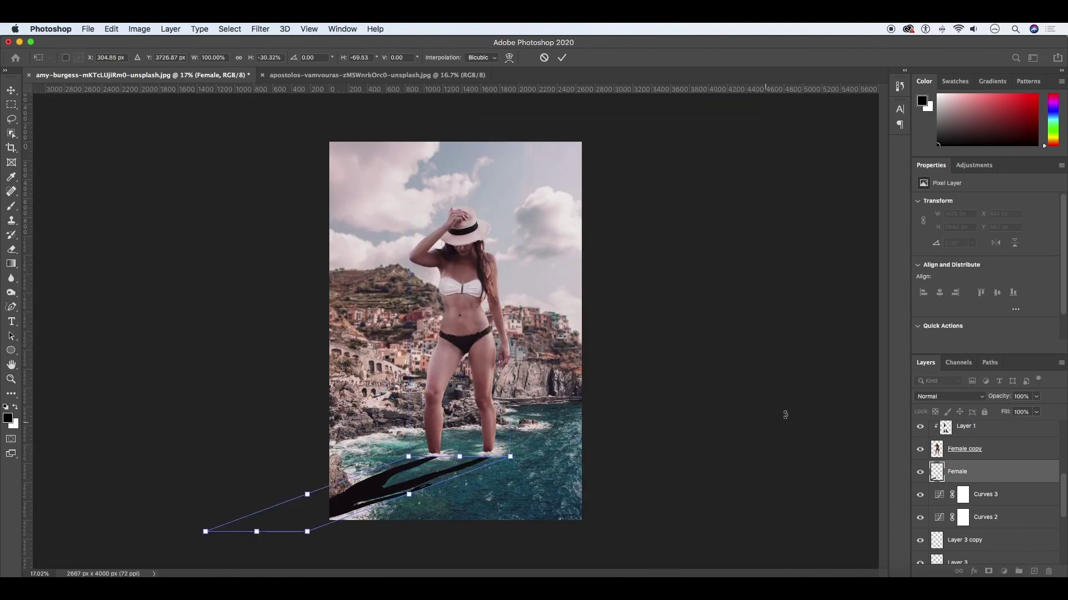
key("Return")
left_click(260, 29)
left_click(456, 195)
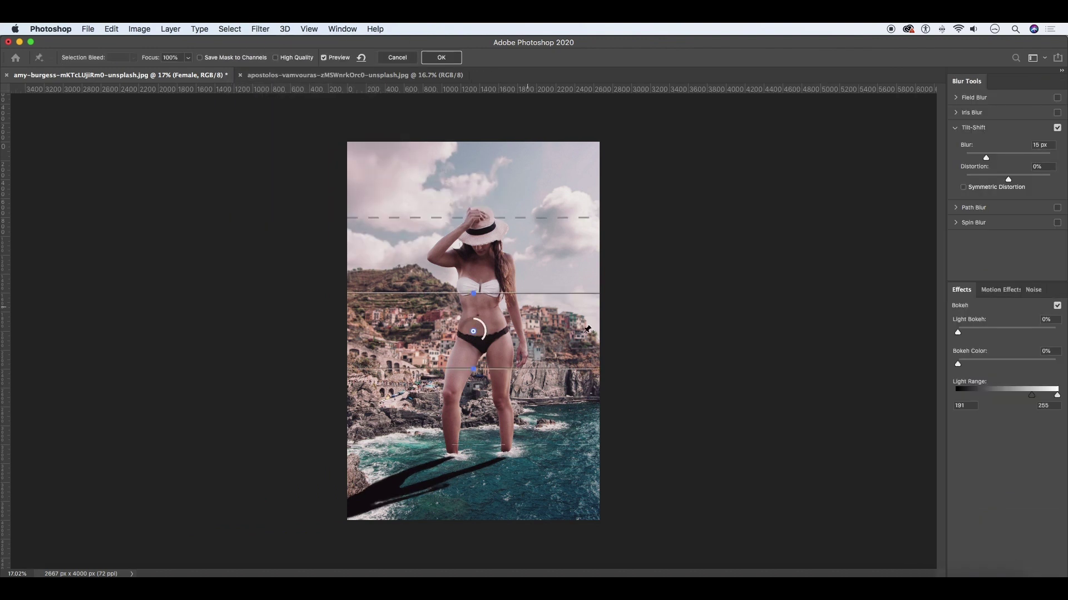
left_click_drag(477, 370, 529, 306)
mouse_move(473, 332)
left_mouse_down()
mouse_move(375, 496)
mouse_move(465, 454)
left_mouse_up()
left_click_drag(985, 157, 1000, 159)
left_click(441, 57)
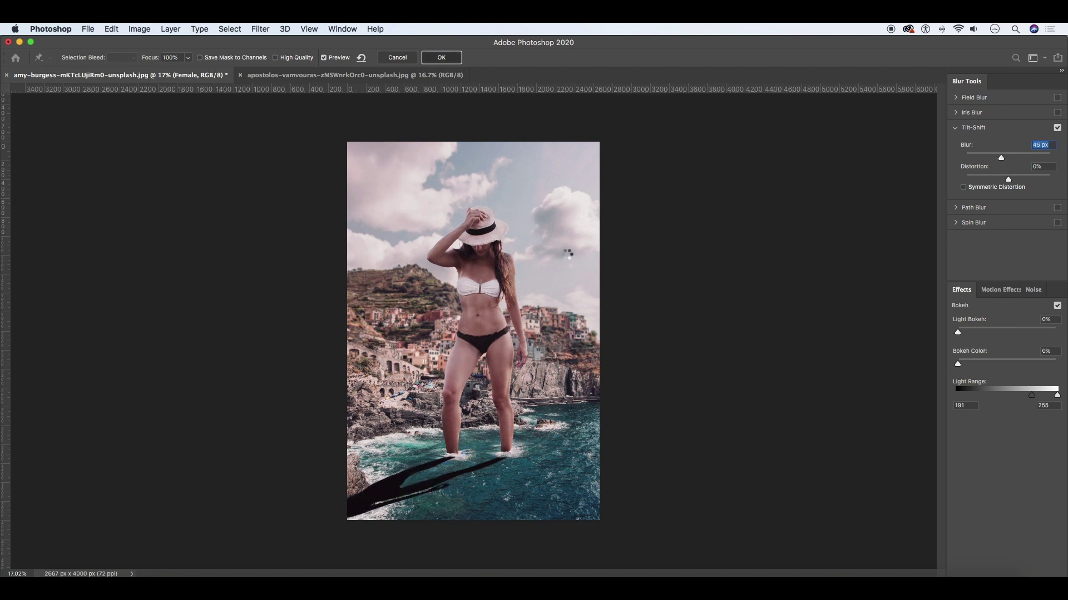
Soften the shadow with Gaussian Blur and blend it in Soft Light at 70% opacity
key("r")
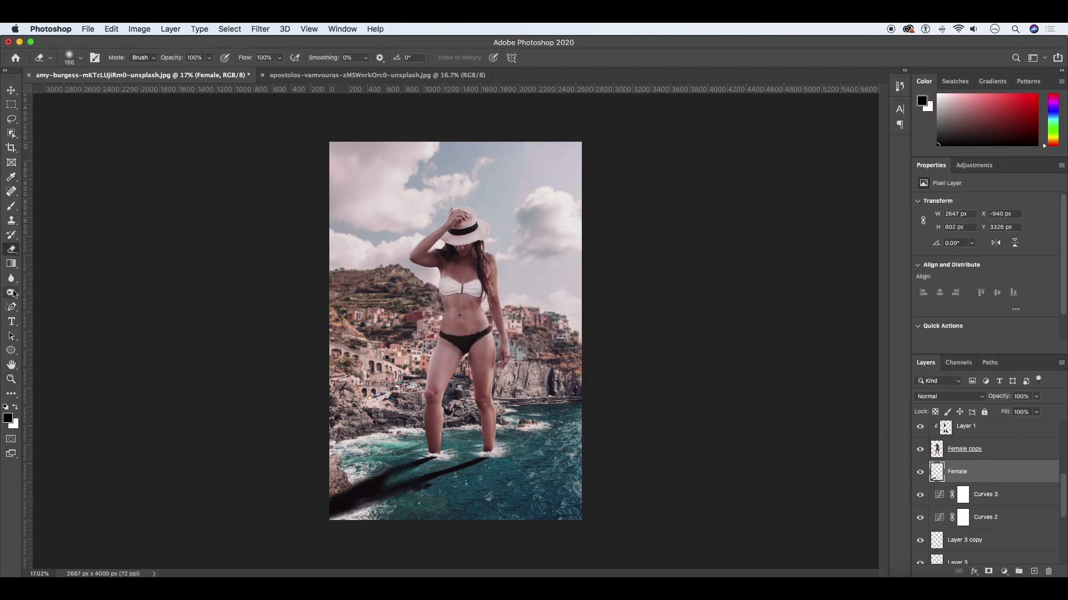
left_click(261, 29)
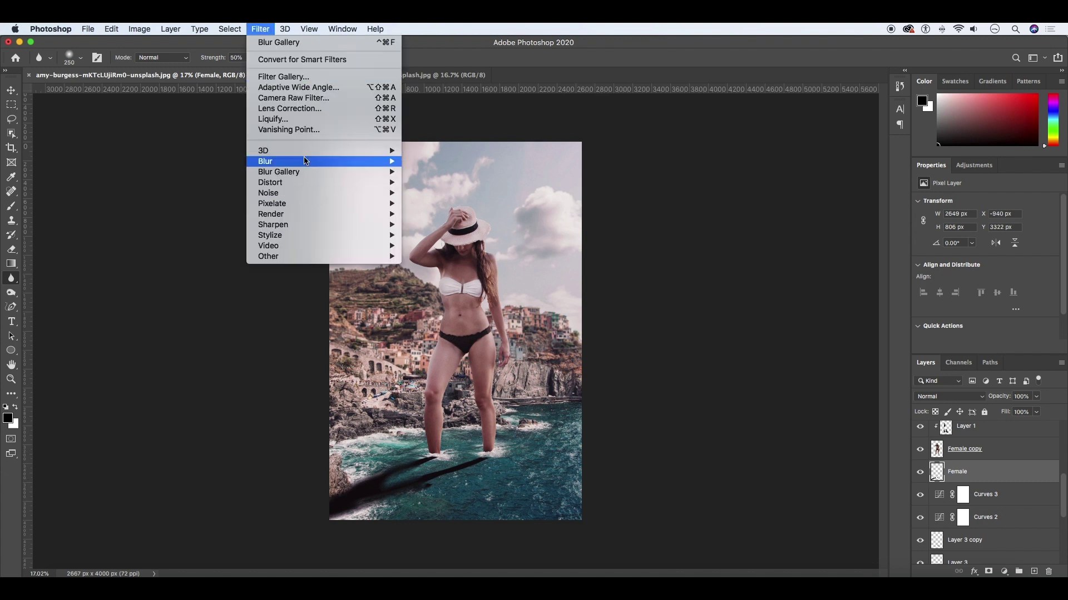
left_click(434, 206)
key("Return")
left_click(954, 397)
left_click(934, 522)
left_click(1035, 397)
left_click_drag(1041, 413, 1022, 414)
Duplicate the shadow at 33% opacity and add a new empty layer clipped to the figure
key("ctrl+j")
key("e")
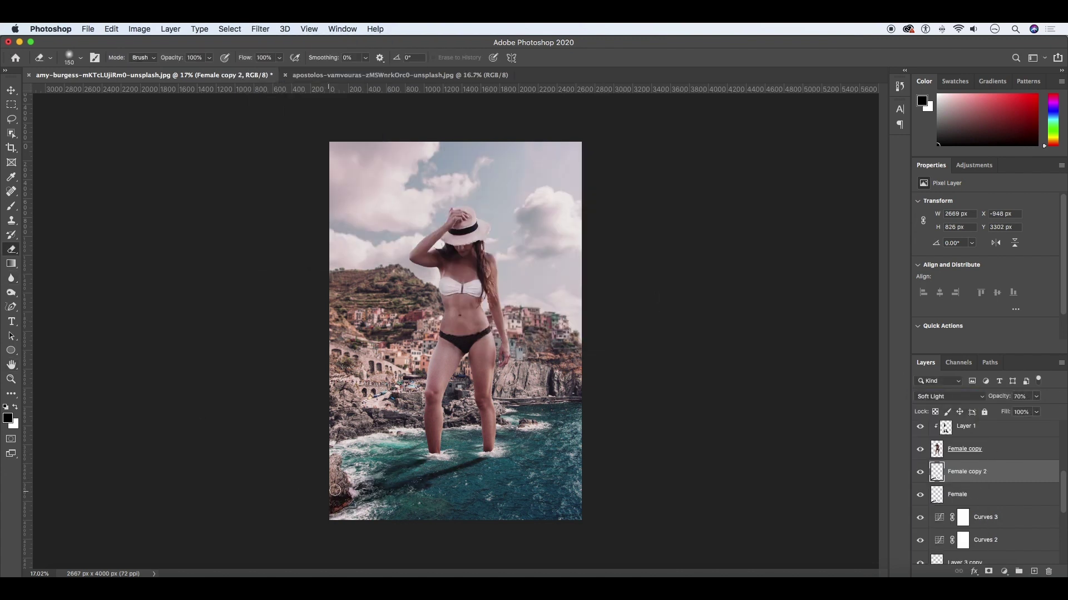
key("bracketright")
key("alt+bracketleft")
left_click_drag(1036, 396, 1023, 411)
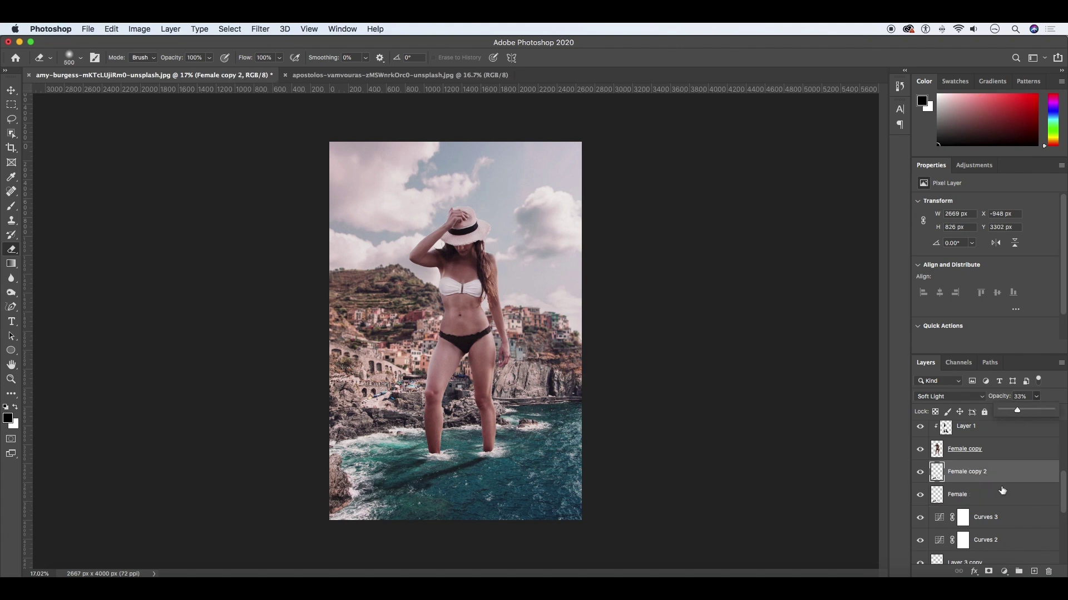
key("alt+bracketright")
key("alt+bracketright")
key("ctrl+shift+alt+n")
key("b")
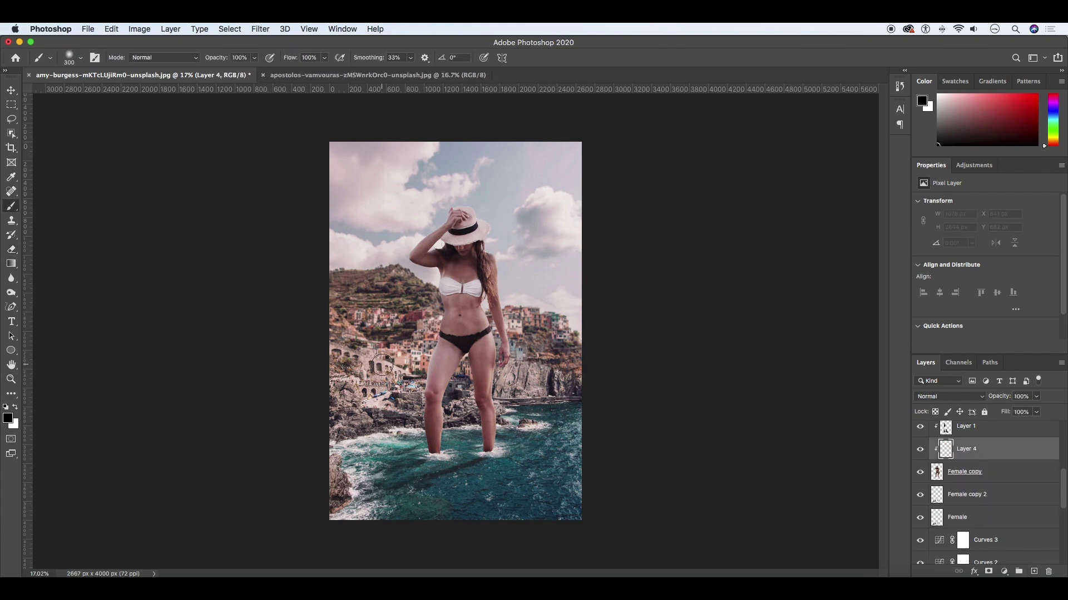
Paint dark shading along the left leg, right arm, upper torso and armpit
scroll(445, 261, "up", 3)
left_click_drag(426, 255, 403, 504)
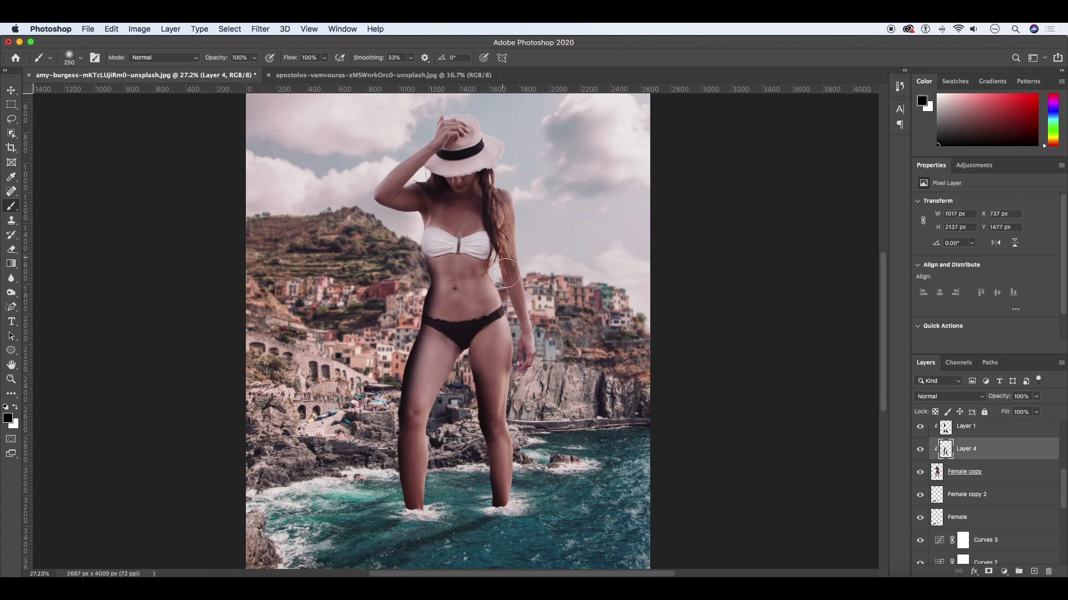
left_click_drag(492, 245, 528, 356)
key("bracketright")
key("bracketright")
key("bracketright")
left_click(462, 190)
left_click_drag(462, 190, 459, 245)
key("bracketleft")
key("bracketleft")
key("bracketleft")
mouse_move(425, 175)
left_mouse_down()
mouse_move(409, 189)
mouse_move(442, 167)
left_mouse_up()
Darken the outer edge of the left leg and blend the shading layer in Soft Light
scroll(473, 150, "up", 3)
scroll(474, 150, "up", 2)
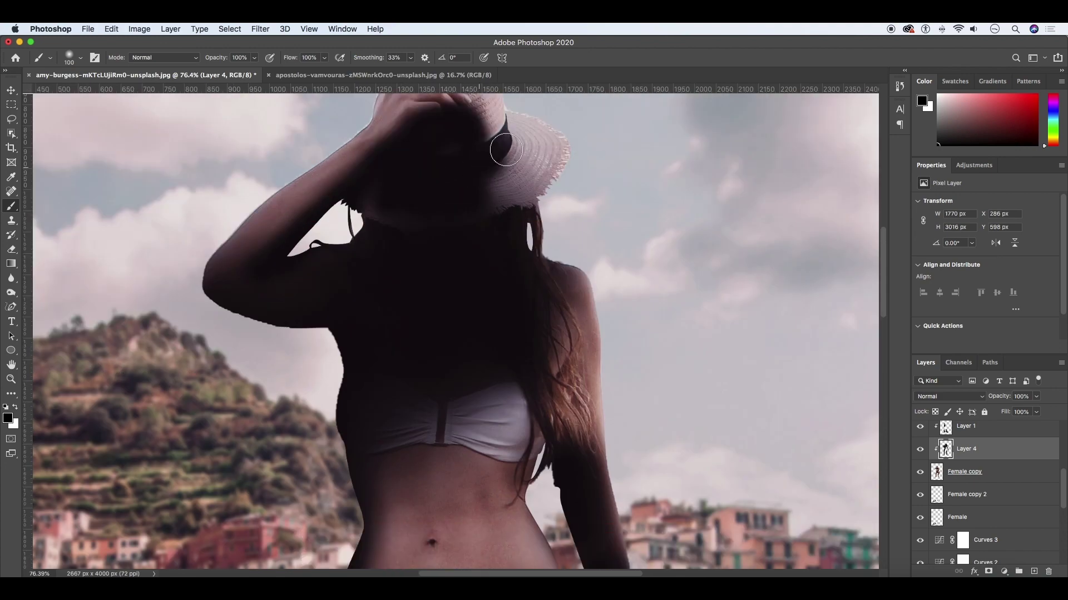
scroll(514, 189, "down", 5)
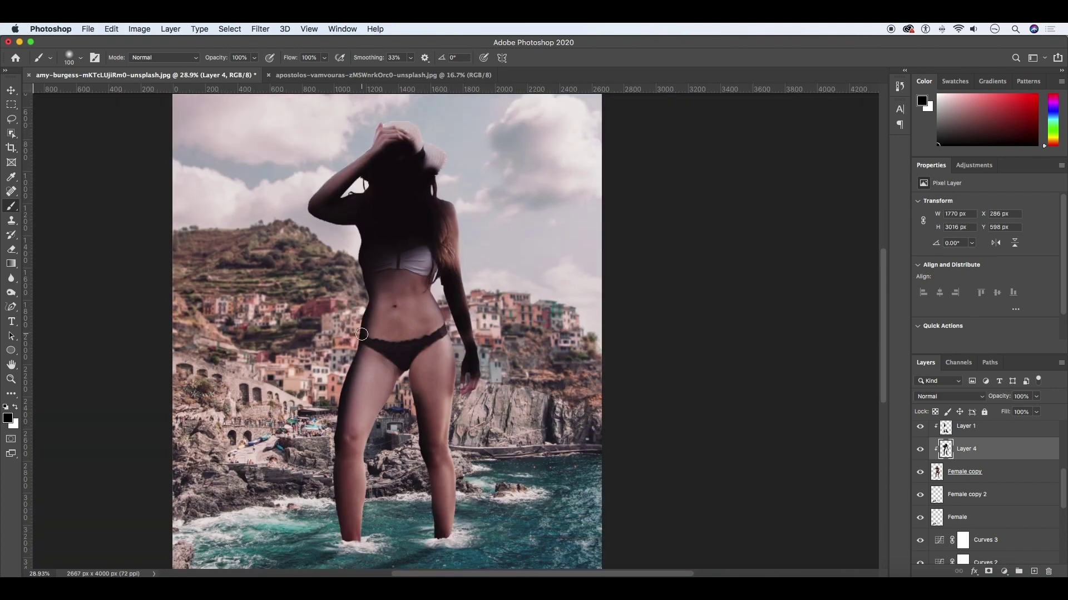
left_click_drag(328, 462, 337, 517)
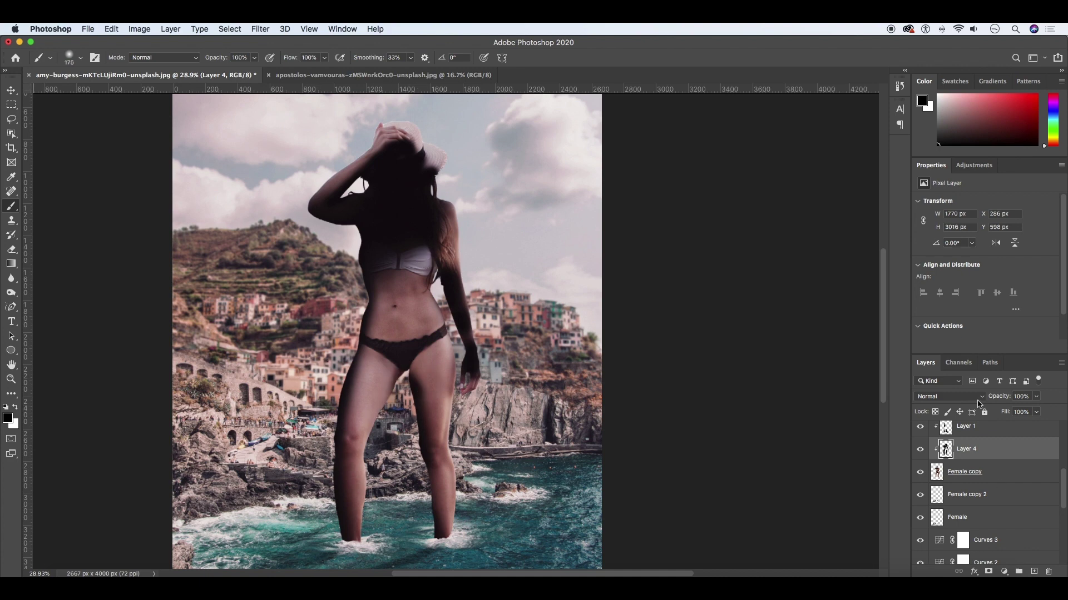
left_click(949, 397)
left_click(951, 526)
key("z")
scroll(456, 349, "down", 1)
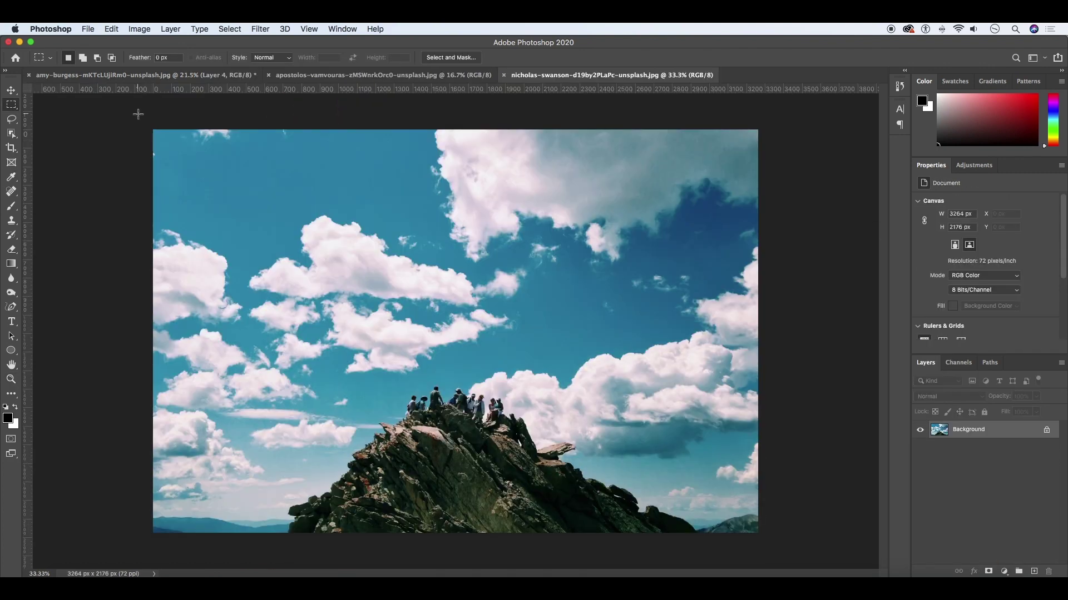
Copy a region of the sky photo and paste it above Waves Above as Layer 5
mouse_move(153, 130)
left_mouse_down()
mouse_move(761, 372)
mouse_move(761, 399)
left_mouse_up()
key("ctrl+shift+Tab")
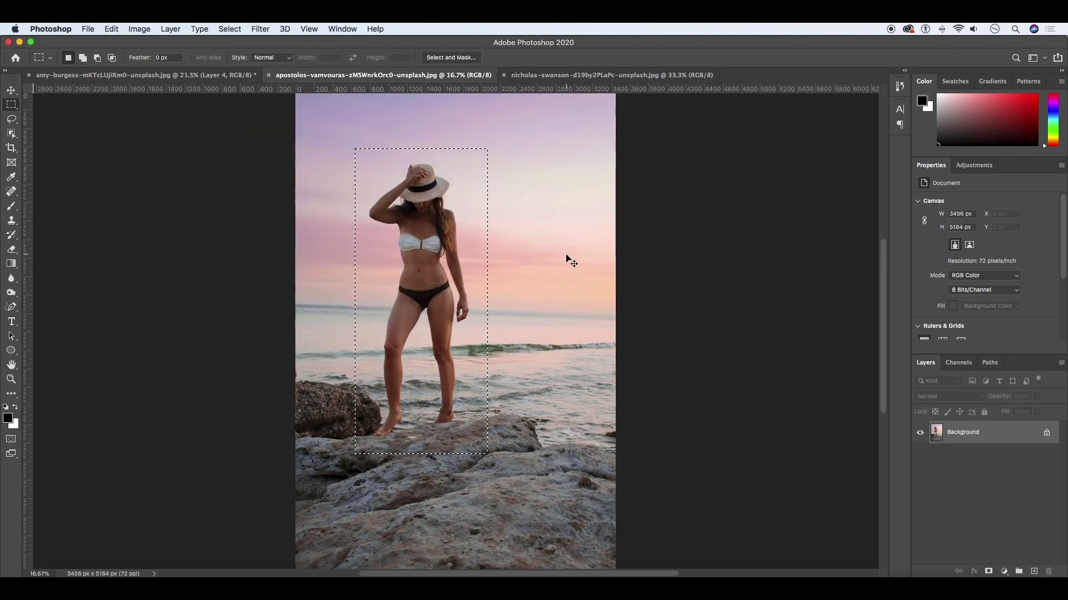
key("ctrl+shift+Tab")
key("ctrl+v")
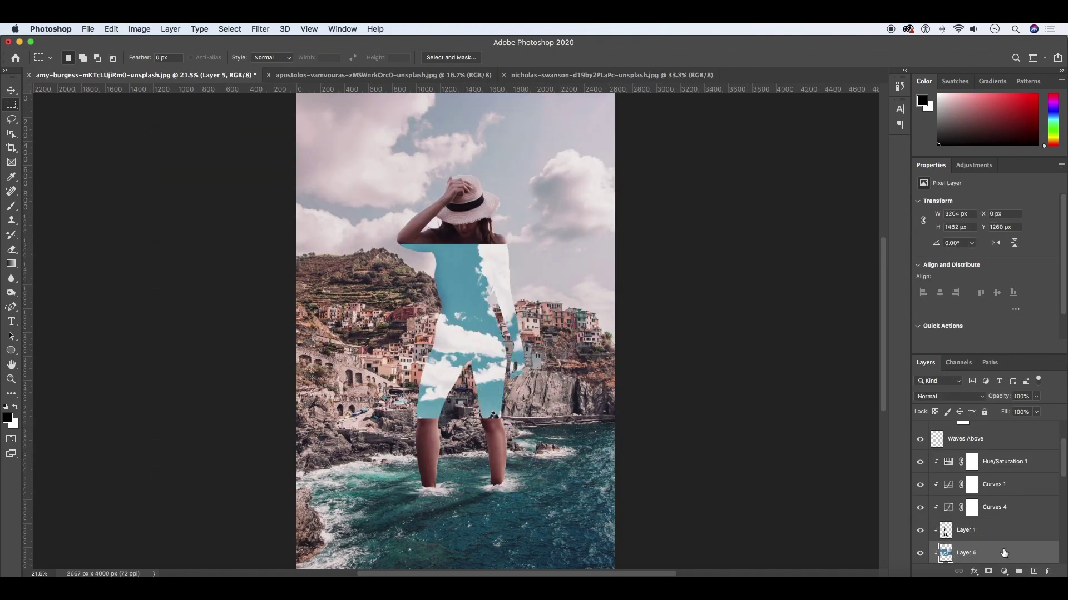
left_click_drag(1004, 553, 978, 492)
Use Blend If sliders to hide the dark sky and keep only the bright clouds
double_click(1036, 505)
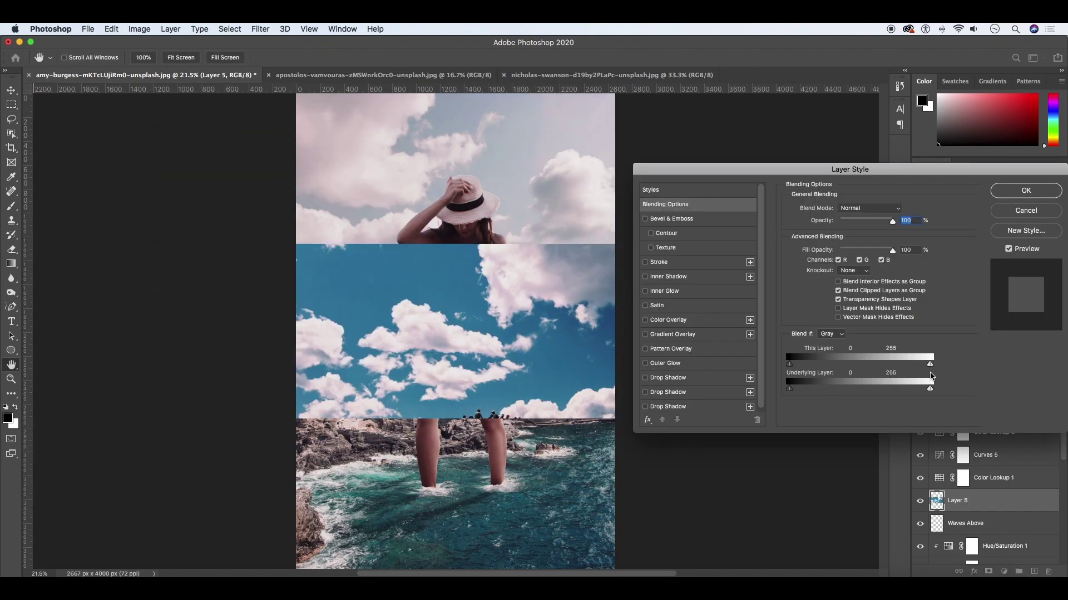
left_click_drag(930, 368, 945, 368)
left_click_drag(797, 367, 889, 370)
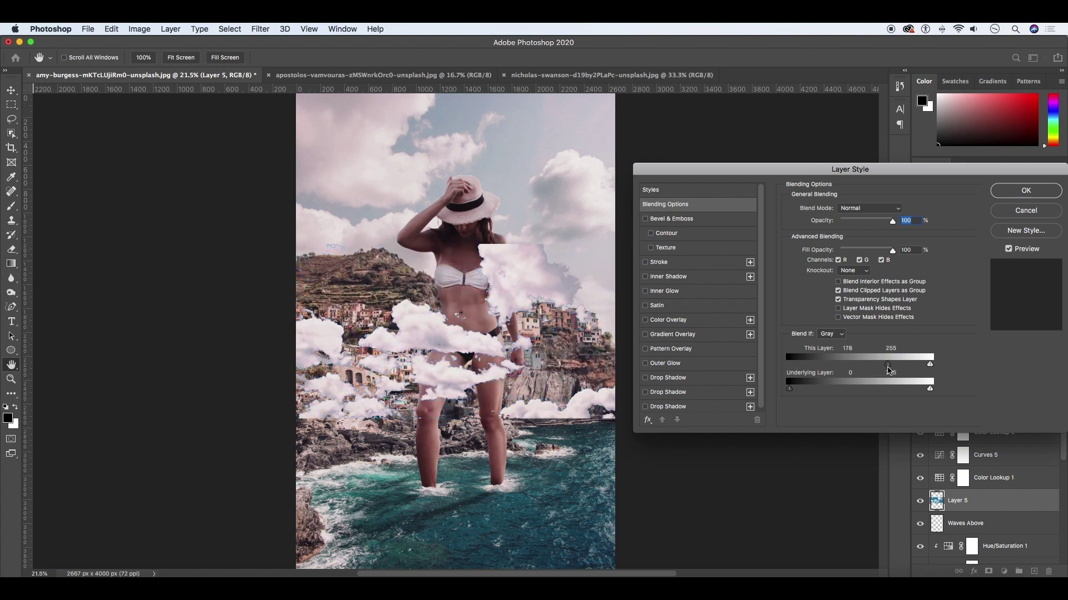
left_click_drag(887, 369, 884, 368)
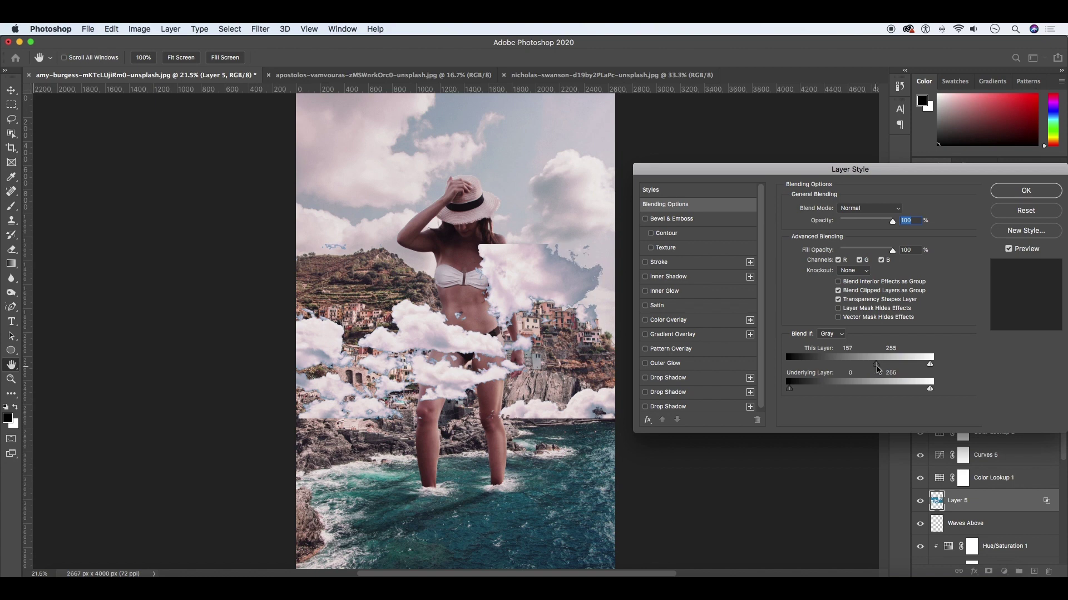
left_click_drag(891, 369, 898, 370)
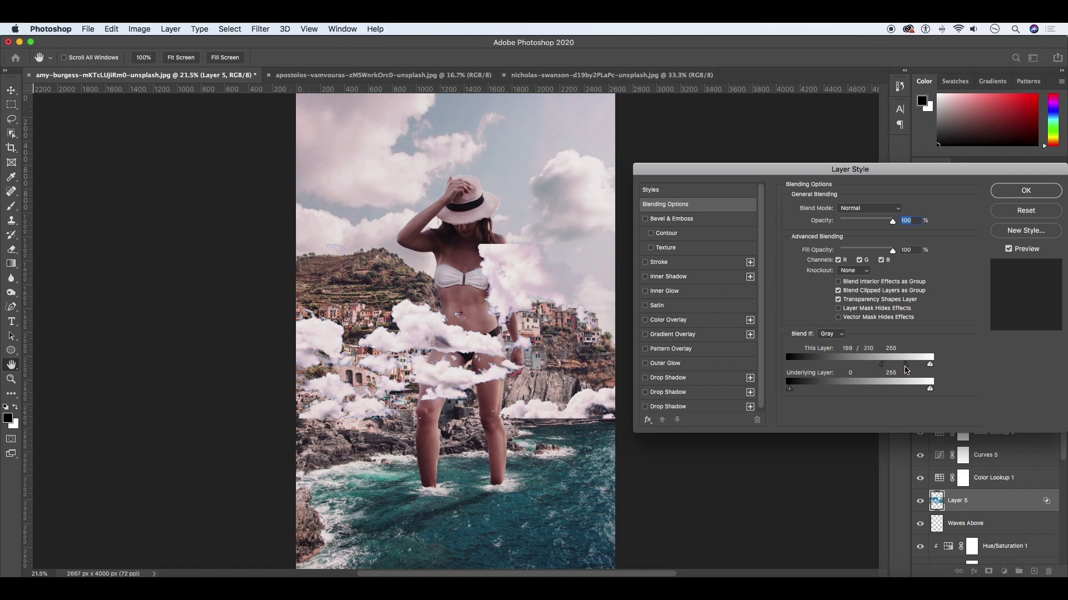
key("Return")
Desaturate the clouds, move them up over the hat, and erase them from shoulder and hair
key("ctrl+u")
left_click_drag(810, 328, 783, 332)
left_click(934, 249)
key("ctrl+t")
mouse_move(478, 371)
left_mouse_down()
mouse_move(478, 188)
mouse_move(428, 210)
left_mouse_up()
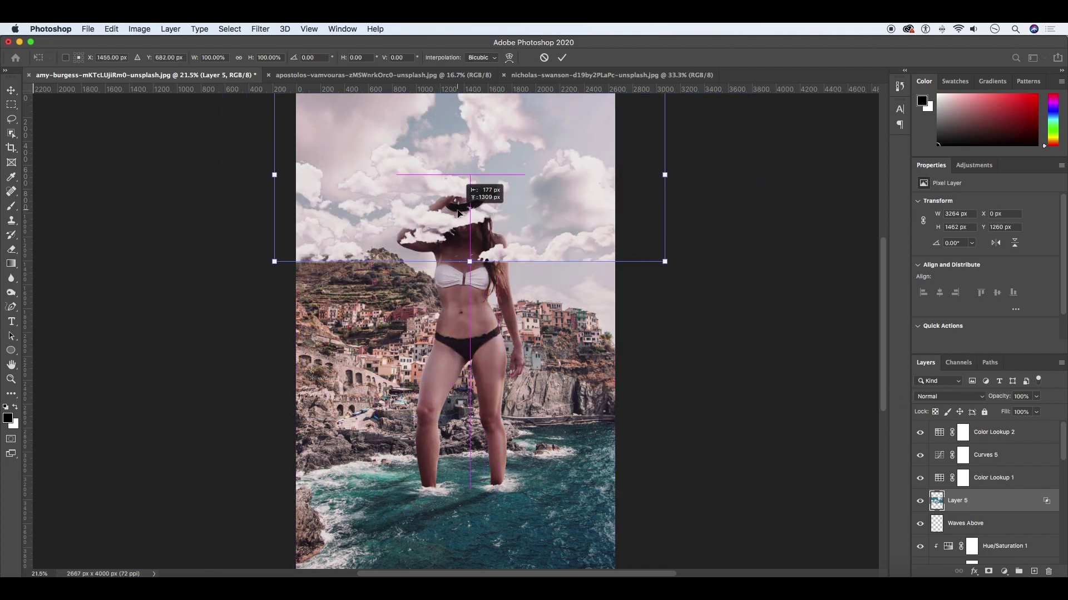
key("Return")
key("e")
left_click_drag(478, 279, 611, 228)
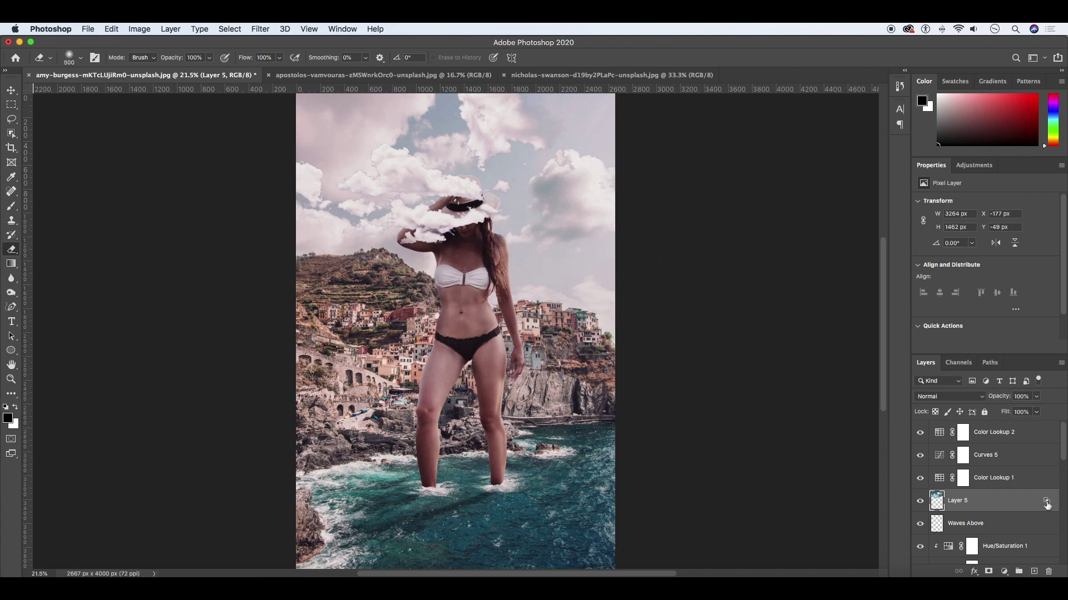
Fade more of the clouds with Blend If and make the layer slightly transparent
double_click(1045, 503)
left_click_drag(883, 370, 920, 371)
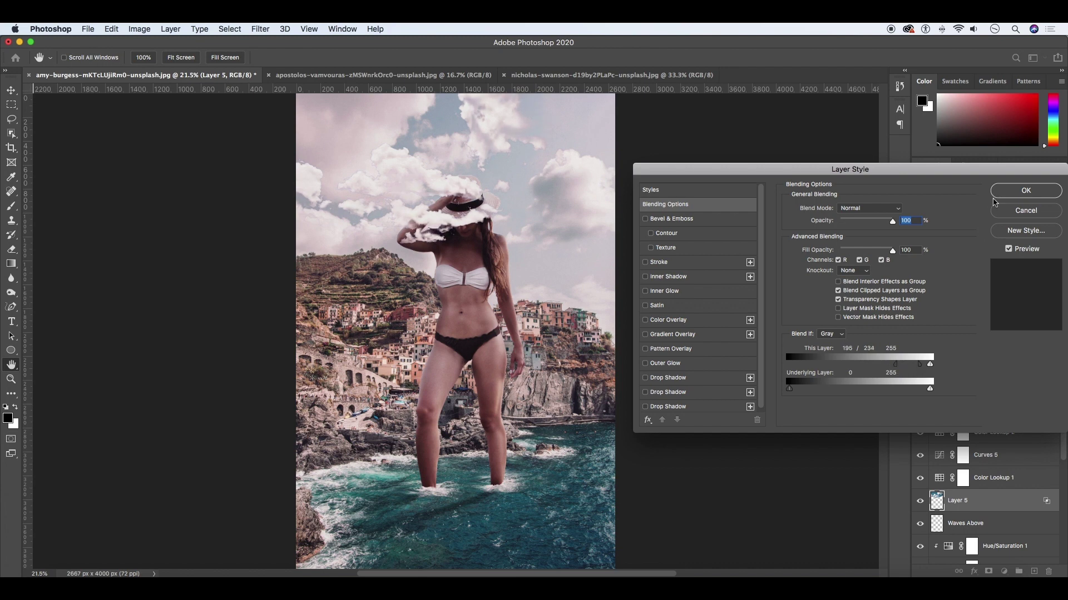
left_click(996, 195)
key("e")
left_click_drag(1032, 414, 1030, 413)
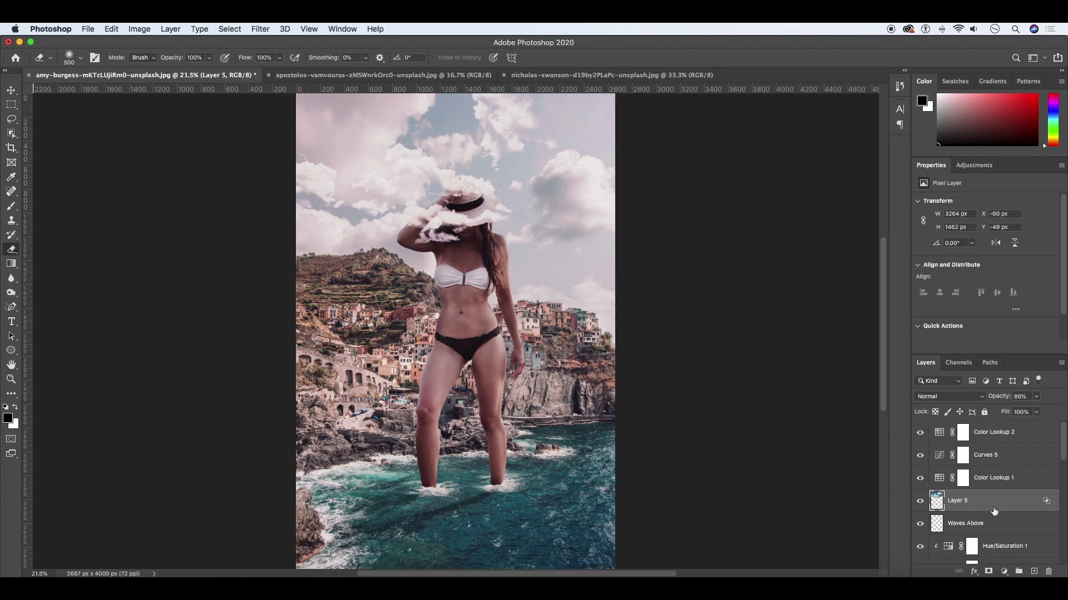
Duplicate the cloud layer at 26% opacity and shift the copy to the right
key("ctrl+j")
left_click_drag(1010, 414, 1007, 414)
key("ctrl+t")
left_click_drag(525, 214, 609, 220)
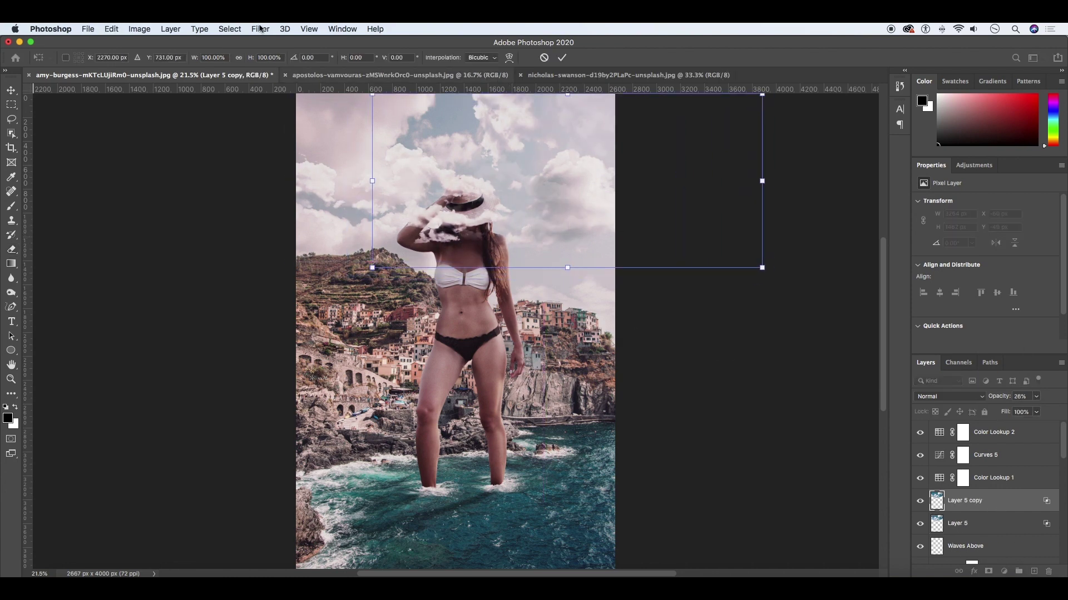
Gaussian-blur the Layer 5 copy clouds and stretch them wider to the left
left_click(260, 29)
left_click(447, 199)
left_click_drag(503, 154, 707, 172)
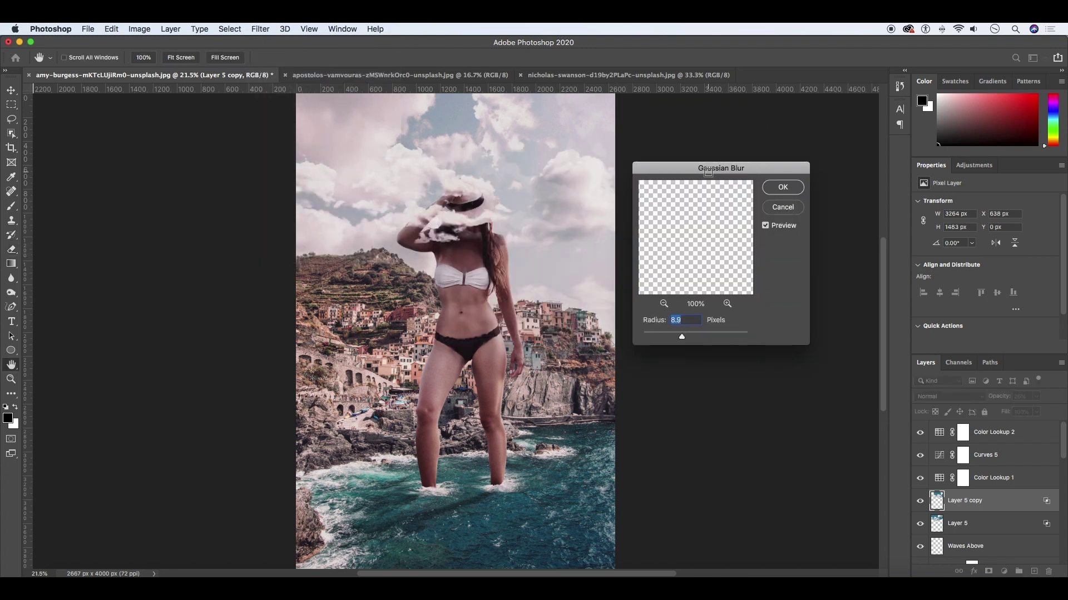
left_click_drag(690, 336, 701, 336)
key("Return")
key("ctrl+t")
left_click_drag(363, 271, 269, 271)
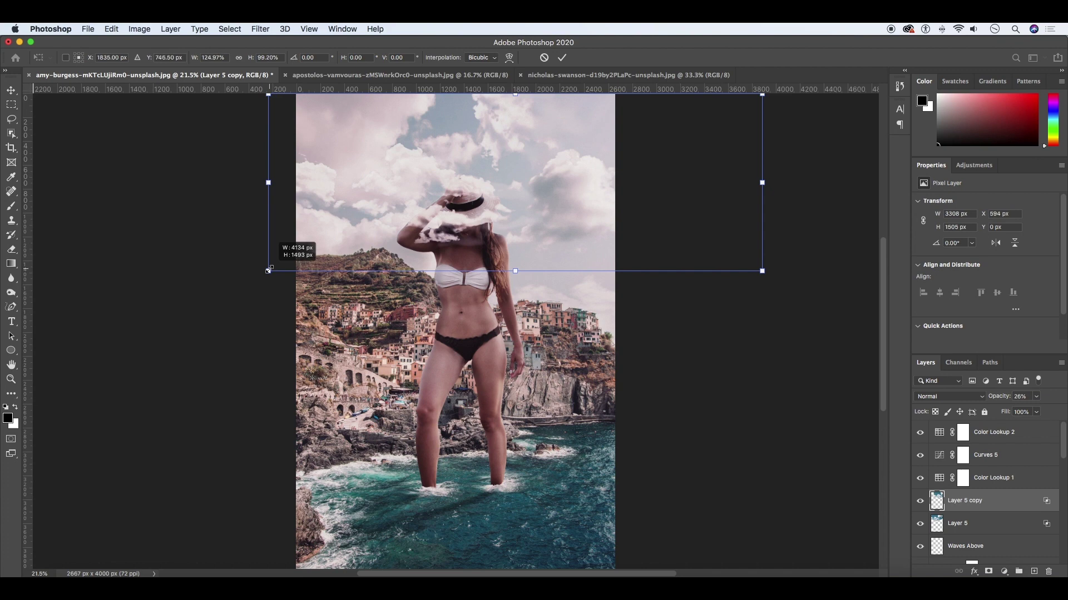
key("Return")
Return to the original cloud layer, test then discard a lightness change, and merge the cloud layers
key("alt+bracketleft")
key("e")
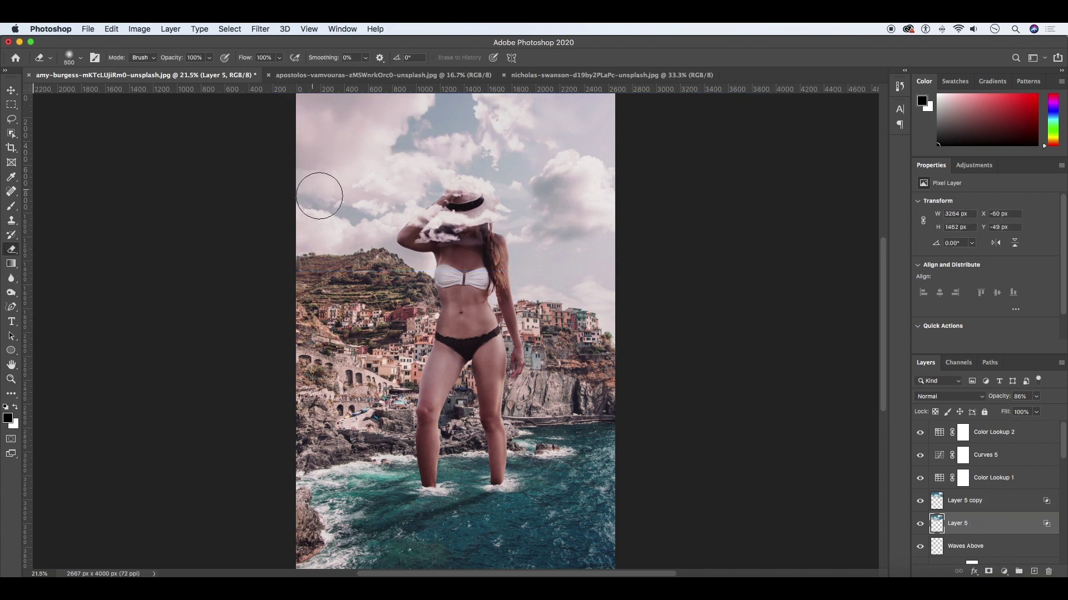
scroll(596, 155, "down", 3)
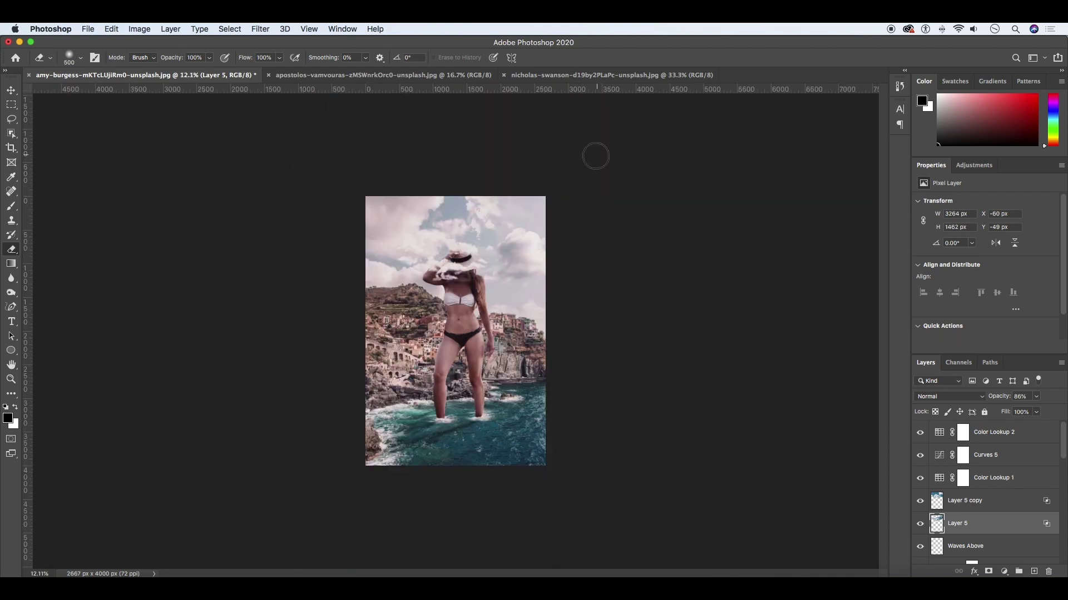
left_click(11, 378)
scroll(486, 279, "up", 1)
left_click(457, 280)
key("ctrl+u")
left_click_drag(810, 356, 805, 358)
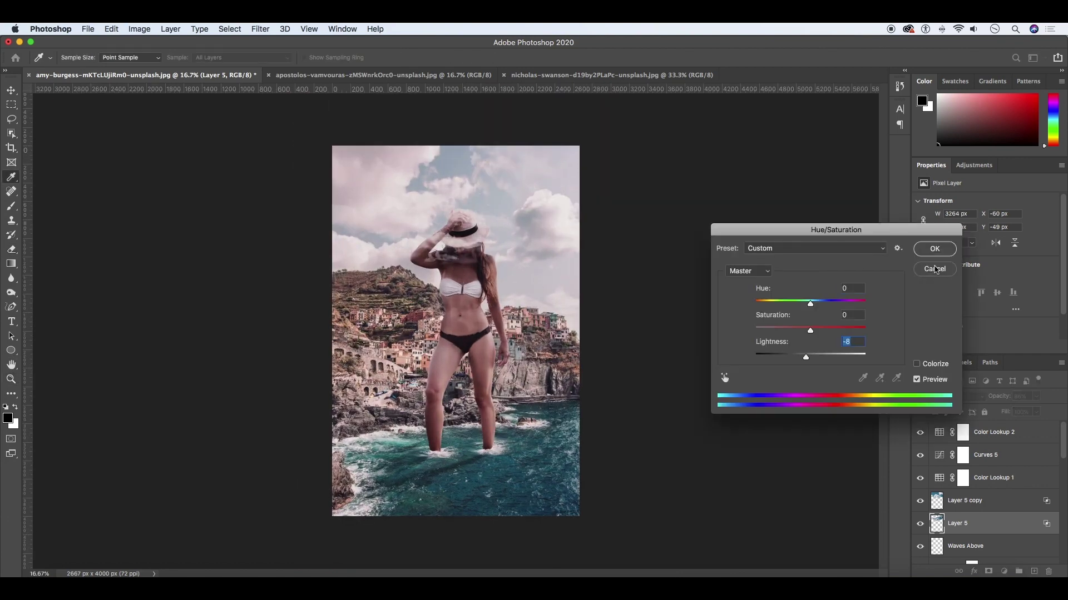
left_click(934, 269)
right_click(997, 502)
left_click(895, 426)
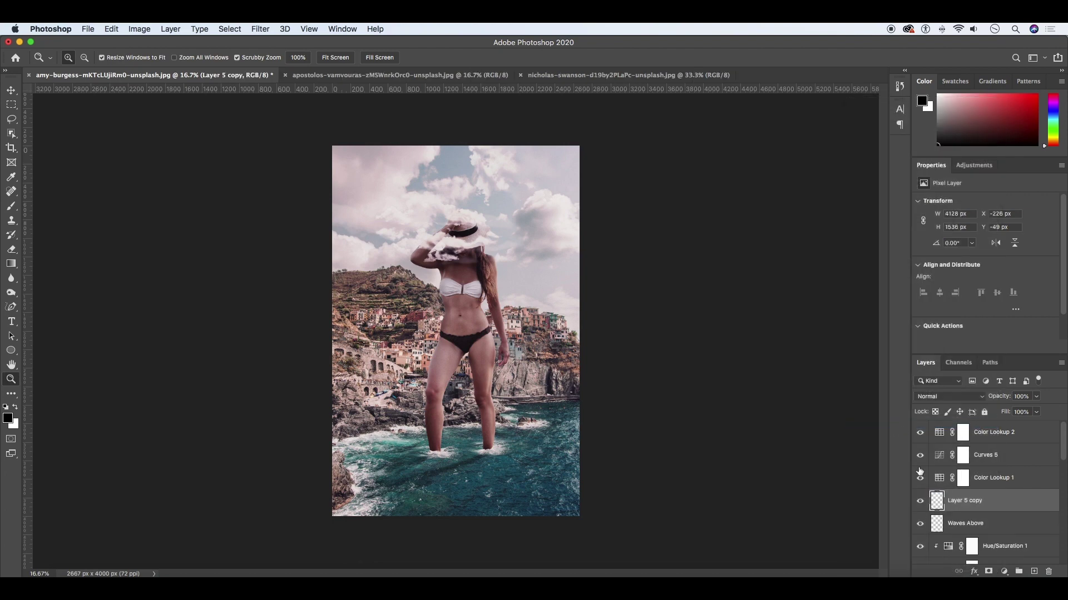
Darken the merged clouds slightly with Hue/Saturation and lower the cloud layer's opacity
key("ctrl+u")
left_click_drag(810, 357, 806, 359)
key("Escape")
left_click(658, 320)
key("ctrl+u")
left_click_drag(810, 358, 807, 359)
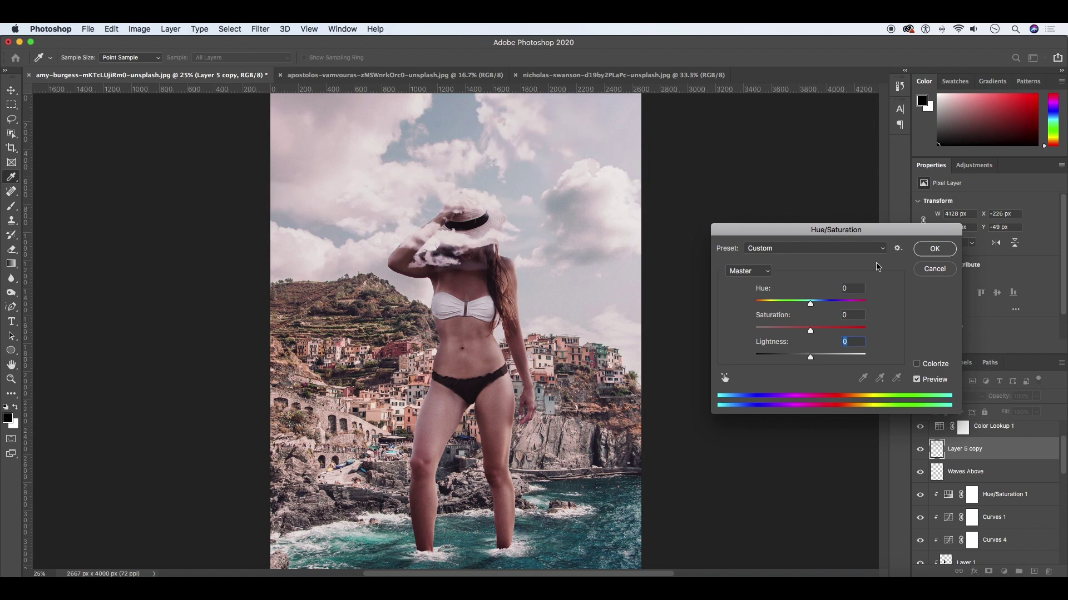
key("Return")
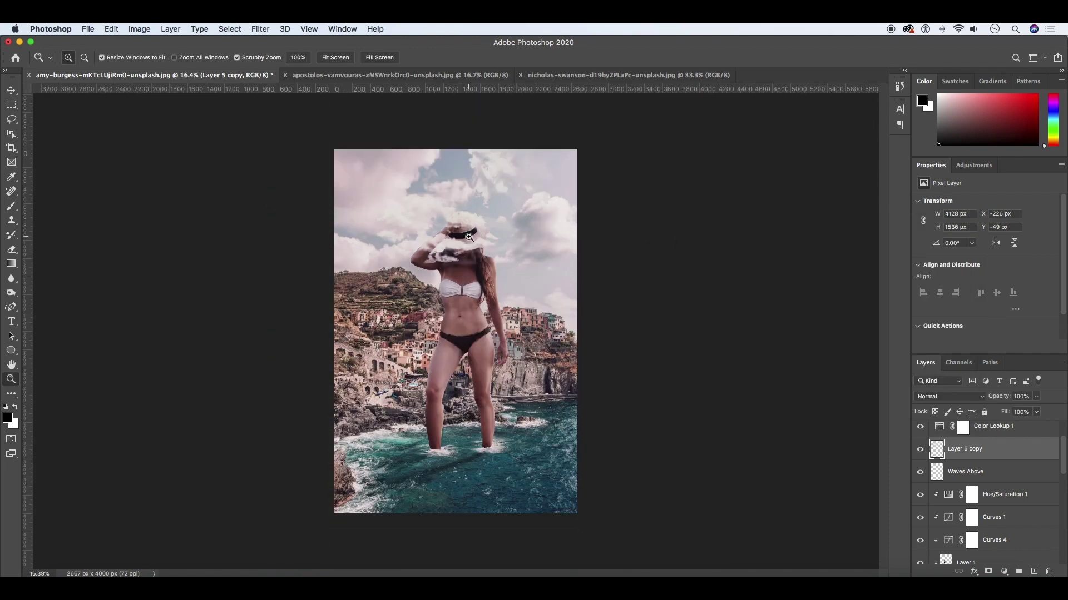
left_click(1036, 396)
left_click_drag(1037, 411, 1025, 412)
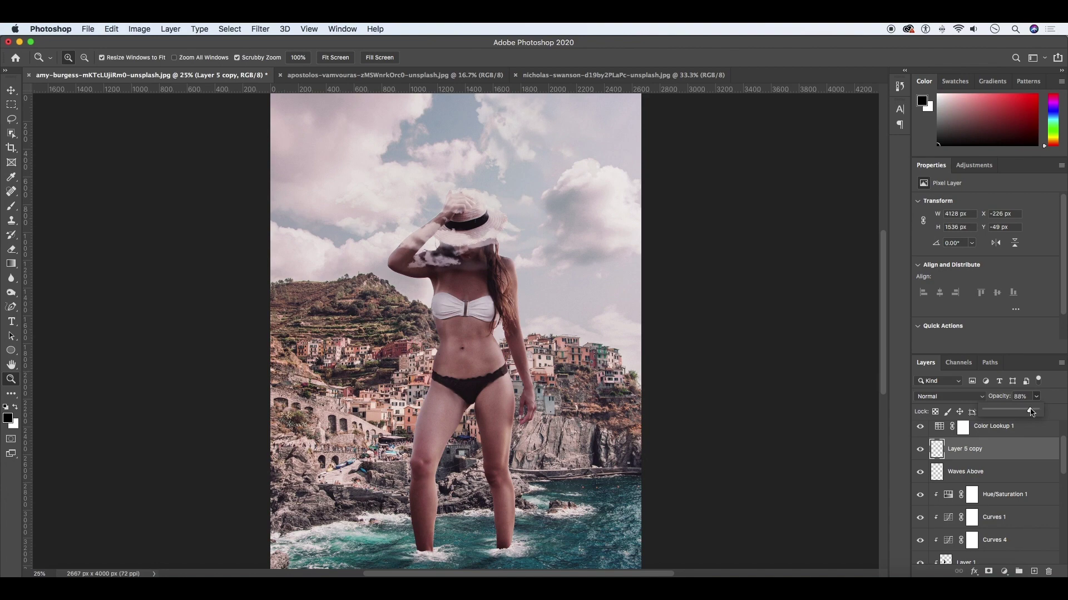
Erase the cloud wisps from the woman's upper arm with a small eraser
left_click(419, 245)
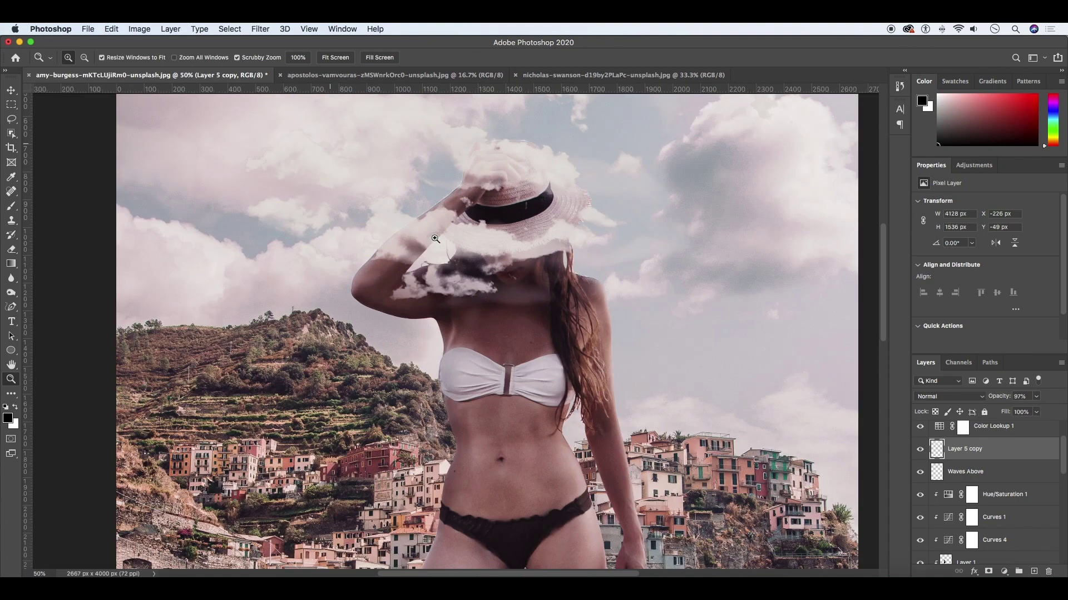
key("e")
key("bracketleft")
key("bracketleft")
key("bracketleft")
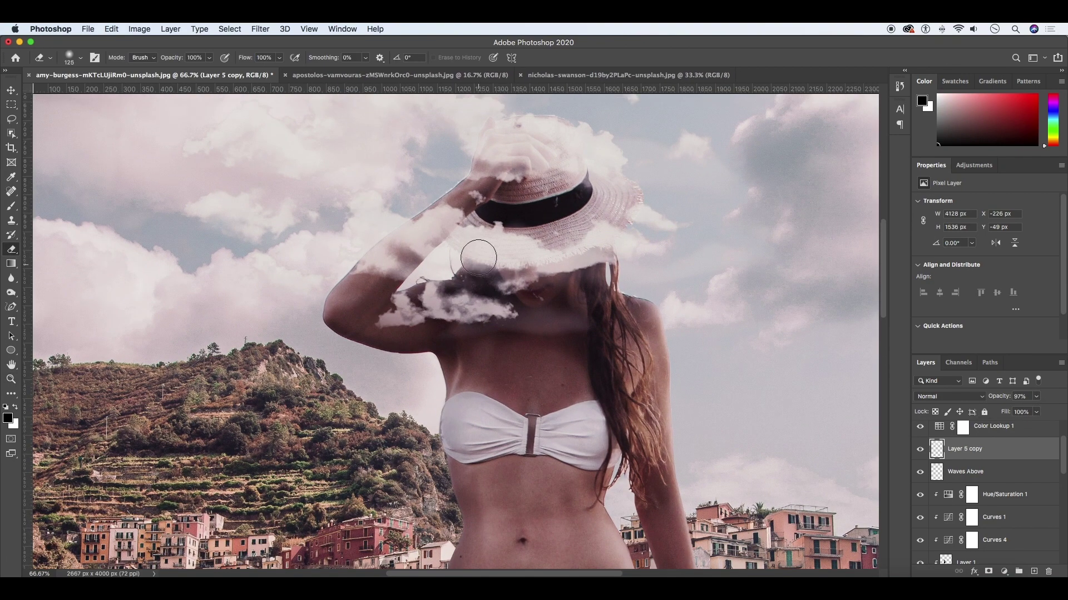
scroll(489, 239, "up", 3)
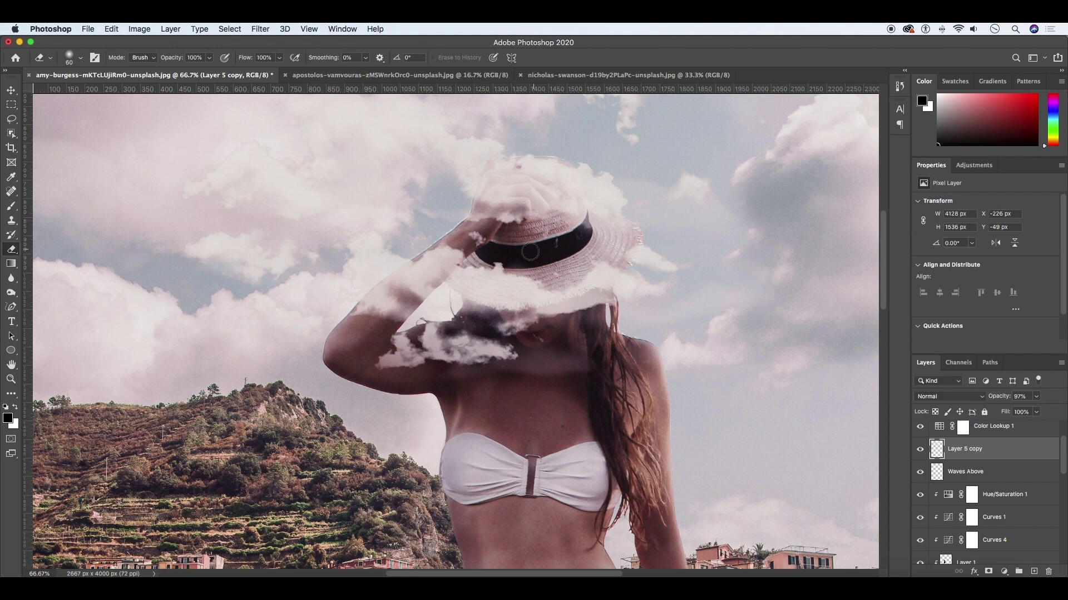
mouse_move(443, 253)
left_mouse_down()
mouse_move(370, 300)
mouse_move(402, 291)
mouse_move(475, 236)
left_mouse_up()
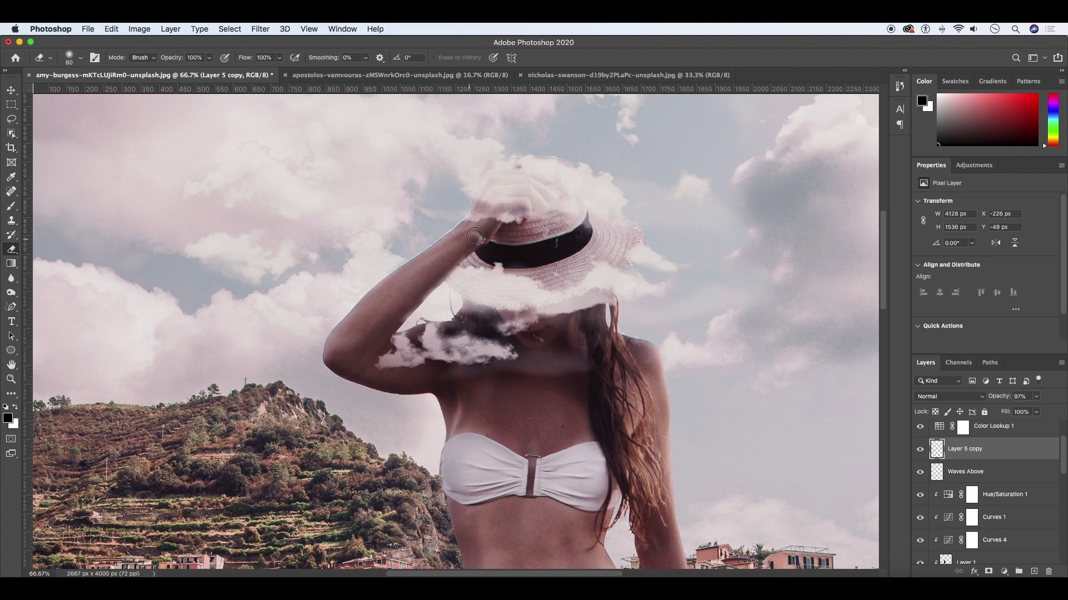
scroll(489, 205, "down", 5)
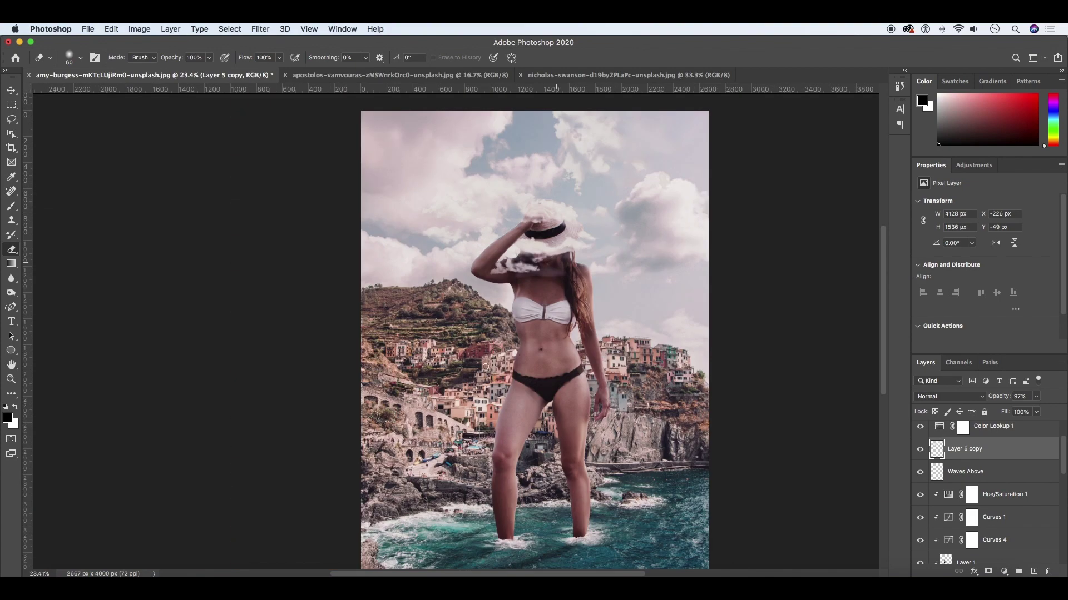
Zoom out to view the whole composite and select the top layer
left_click(11, 380)
left_click(481, 332, "alt")
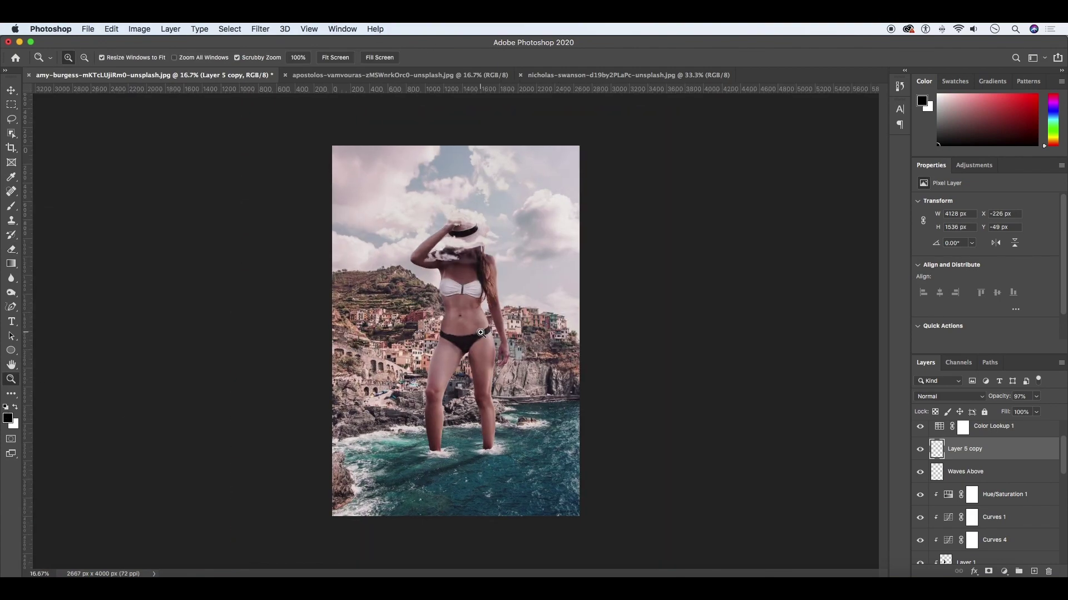
left_click(979, 426)
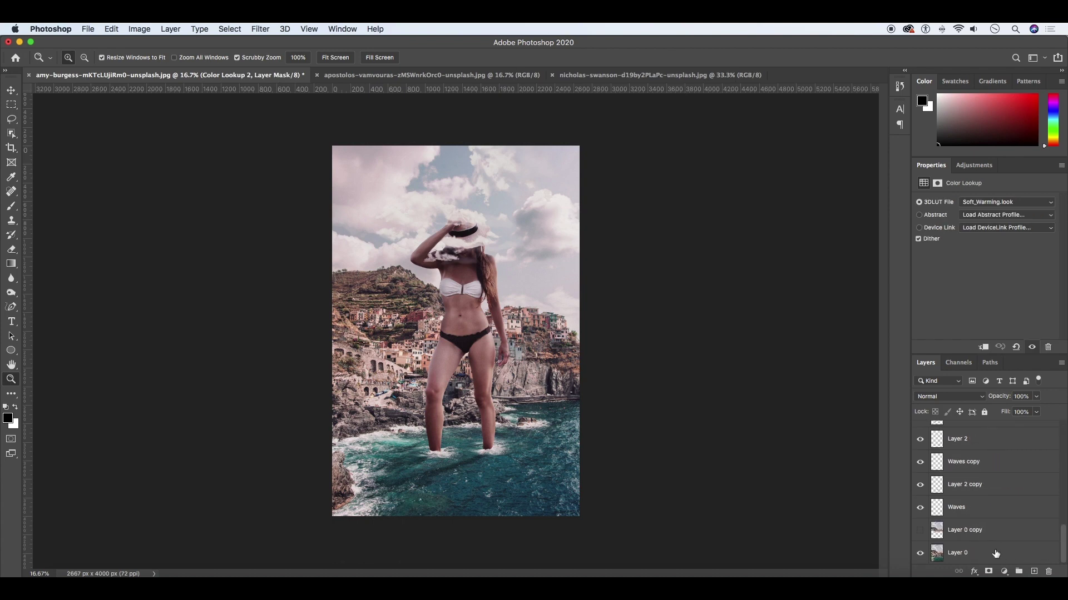
Group all layers into Group 1, duplicate it, and convert Group 1 copy to a smart object
left_click(979, 556, "shift")
right_click(979, 556)
key("Escape")
key("ctrl+g")
key("ctrl+j")
right_click(973, 431)
left_click(981, 433)
right_click(990, 434)
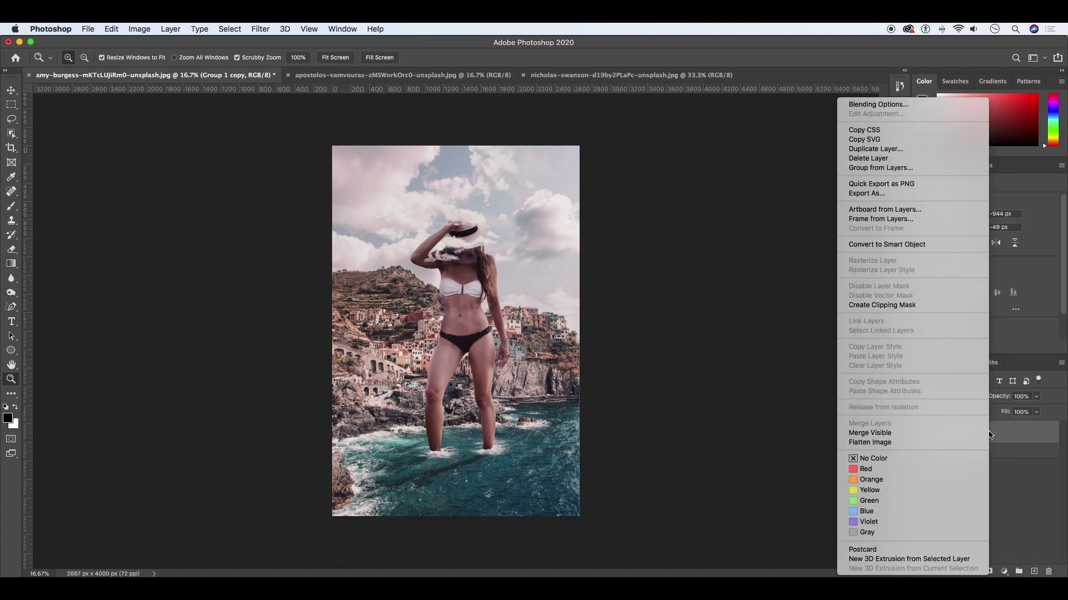
left_click(880, 244)
In Camera Raw, warm the temperature and lower exposure and contrast slightly
left_click(260, 29)
left_click(290, 101)
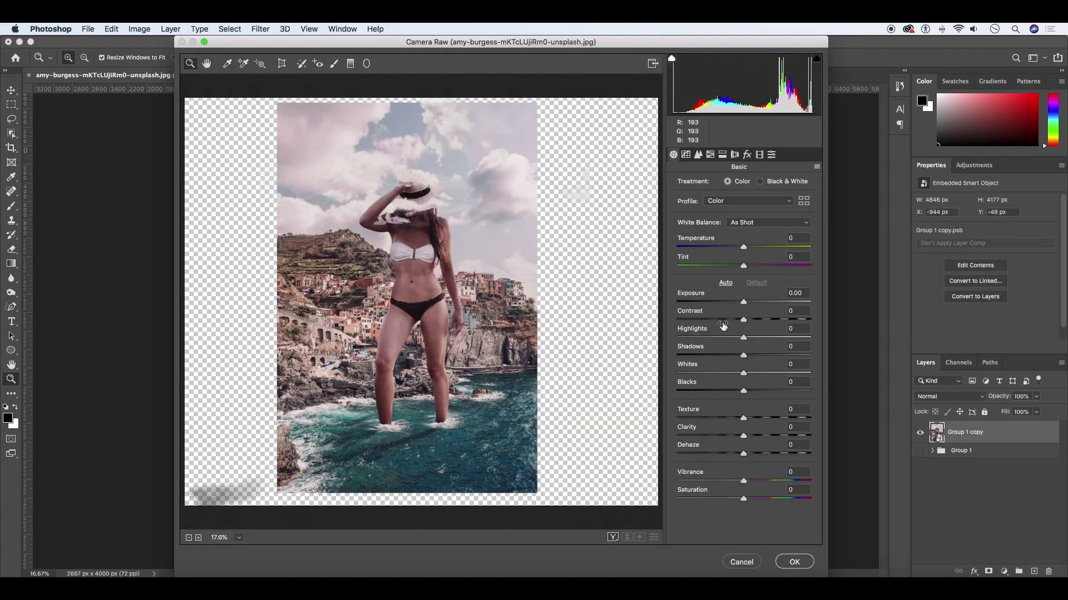
left_click_drag(743, 247, 749, 248)
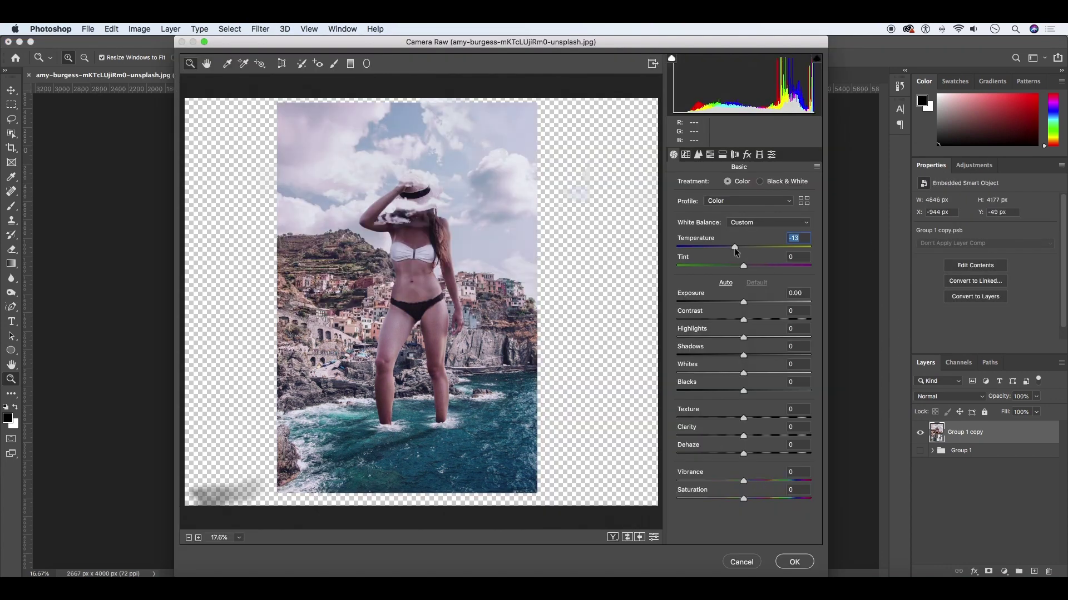
mouse_move(743, 302)
left_mouse_down()
mouse_move(729, 320)
mouse_move(777, 338)
mouse_move(732, 356)
mouse_move(782, 373)
mouse_move(721, 392)
mouse_move(752, 365)
mouse_move(768, 418)
left_mouse_up()
Shift the blue hues toward teal-green and adjust the yellow and orange hues
left_click(685, 155)
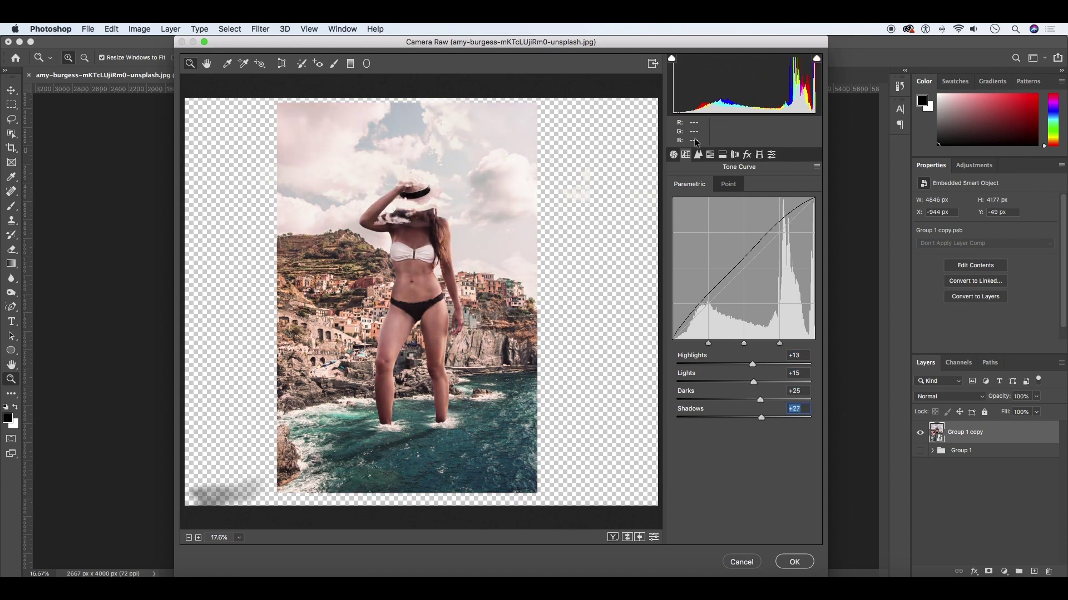
left_click(698, 155)
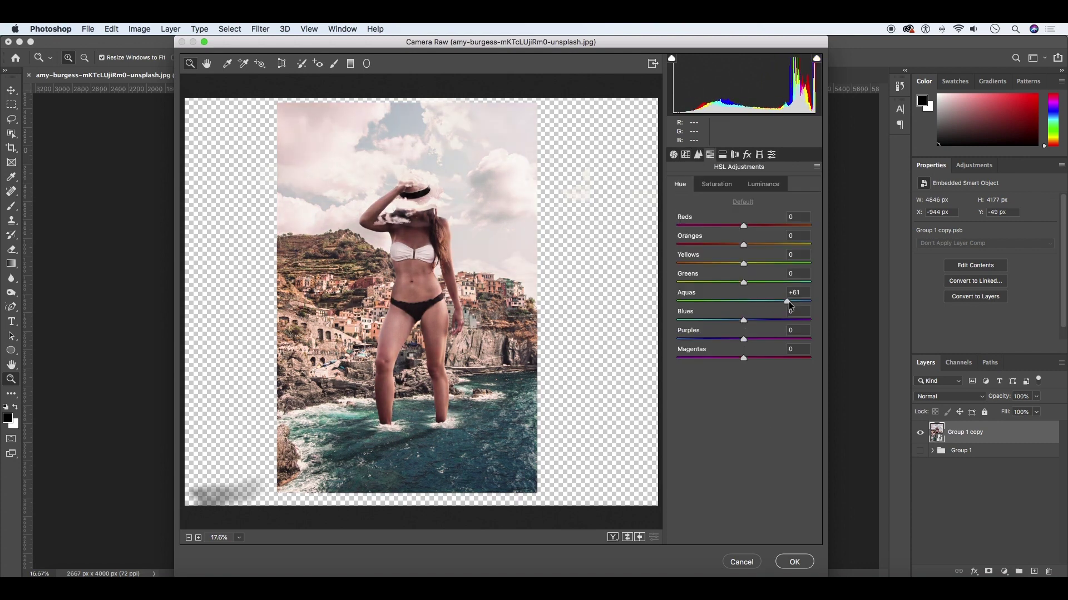
left_click_drag(770, 326, 703, 326)
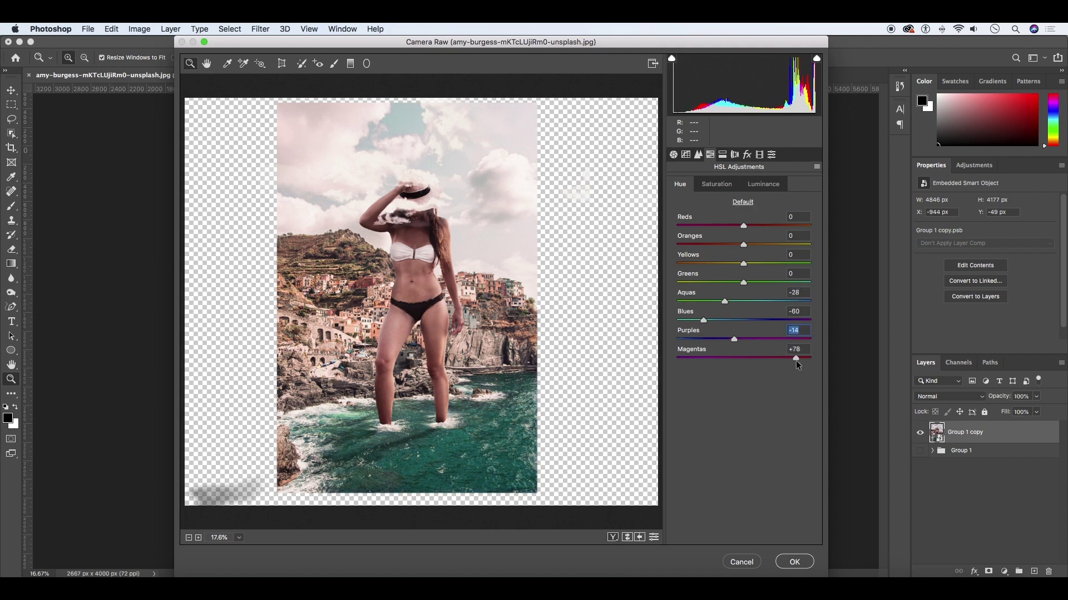
left_click_drag(771, 265, 784, 263)
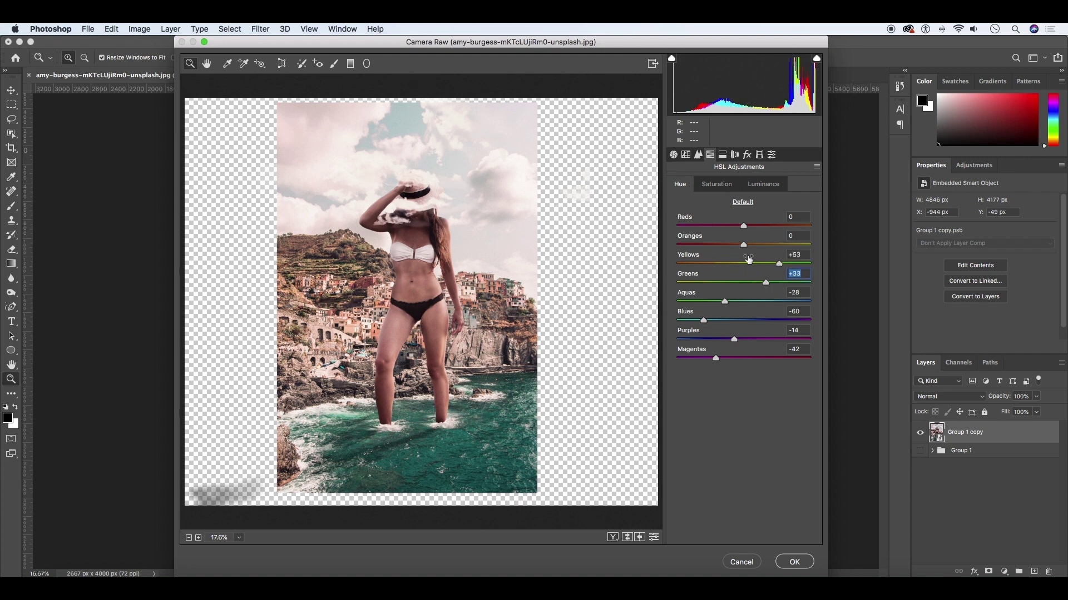
left_click_drag(744, 245, 722, 245)
Add film grain, checking it in a zoomed preview, and apply the Camera Raw filter
left_click(735, 155)
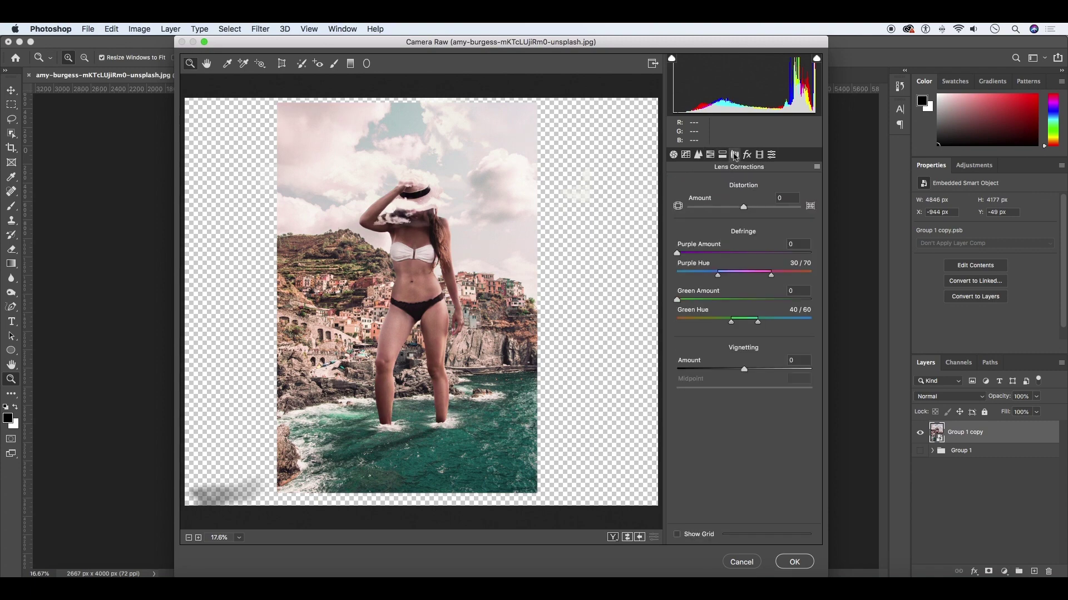
left_click(746, 156)
key("super+equal")
key("super+equal")
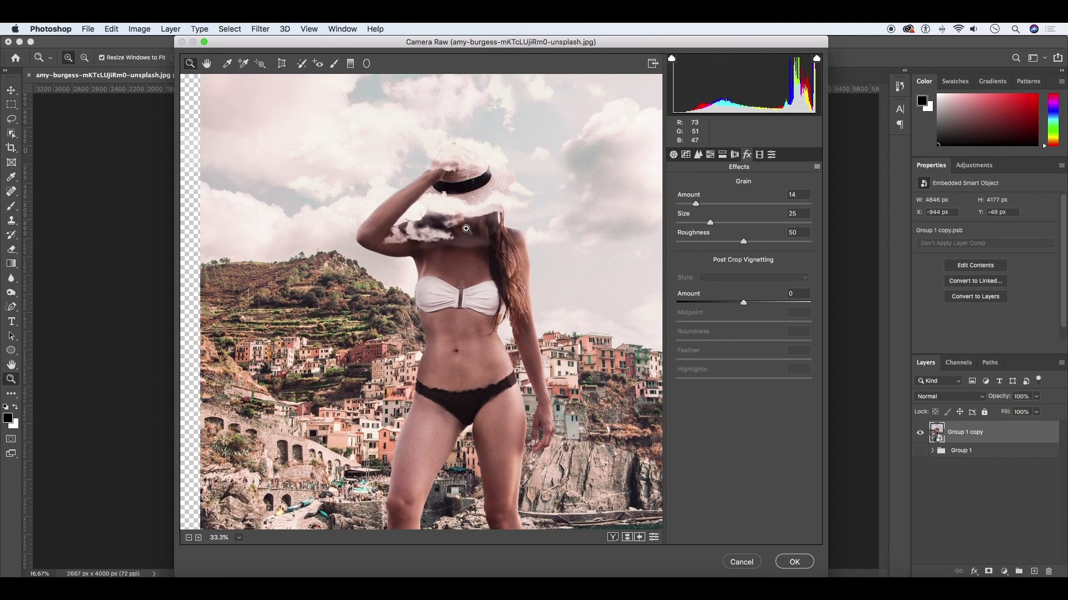
key("super+equal")
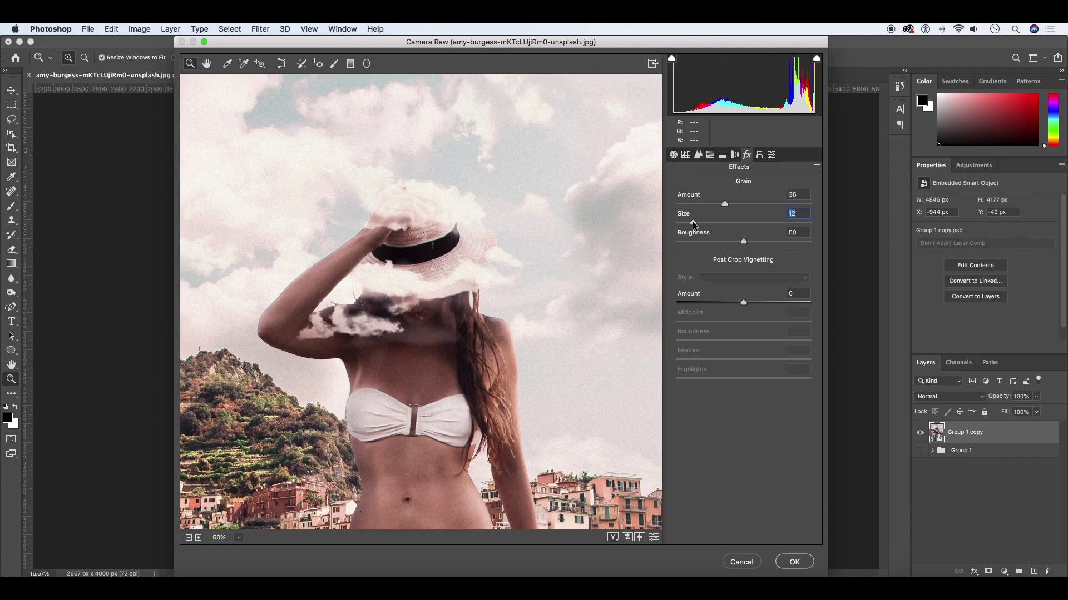
left_click(238, 538)
left_click(261, 551)
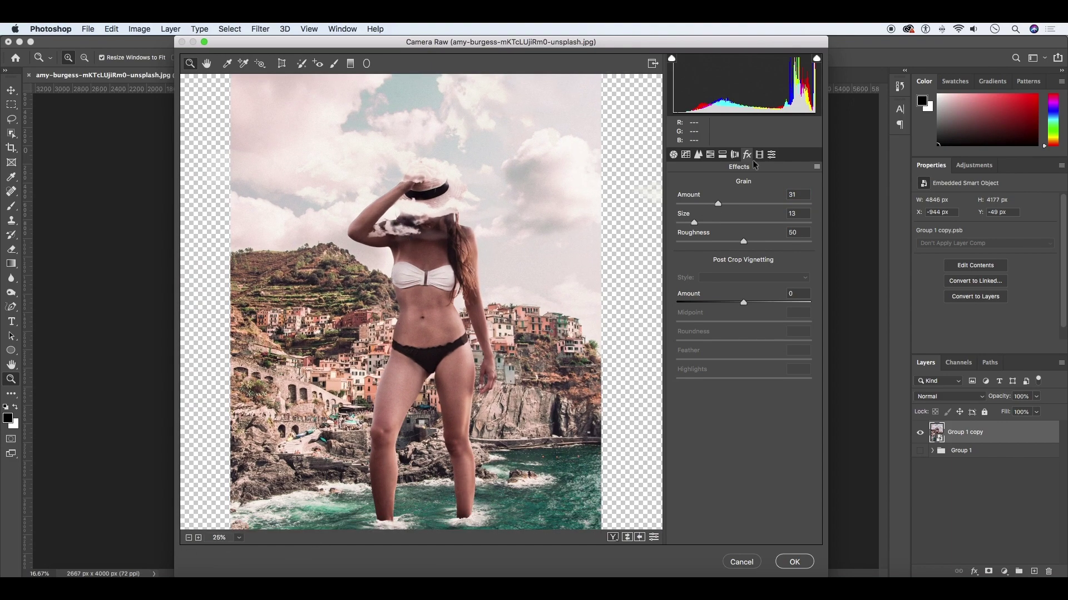
left_click(734, 155)
left_click(804, 565)
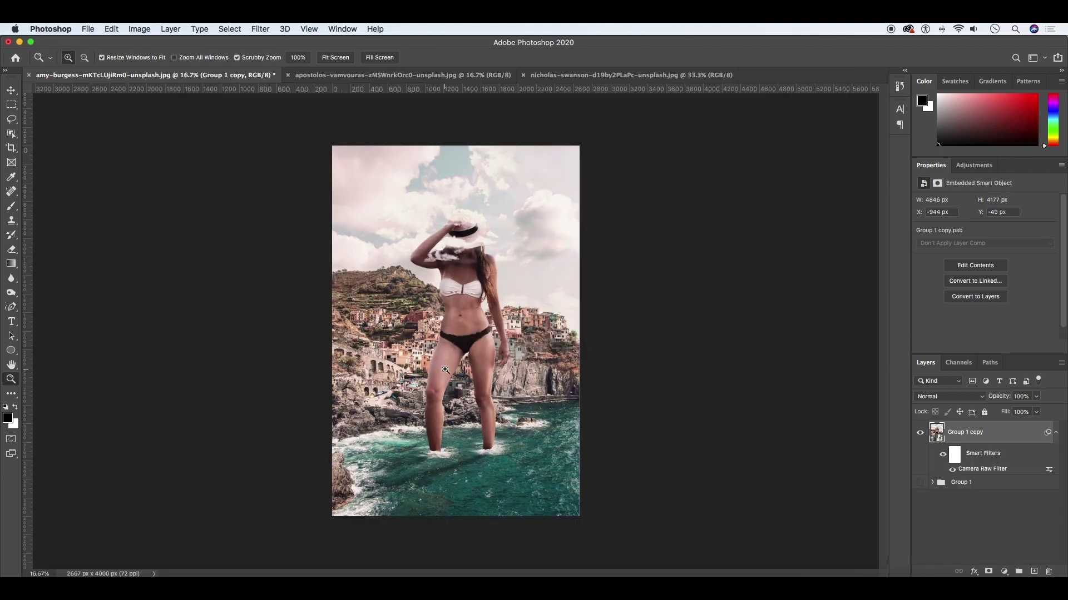
left_click(453, 304)
left_click(453, 304, "alt")
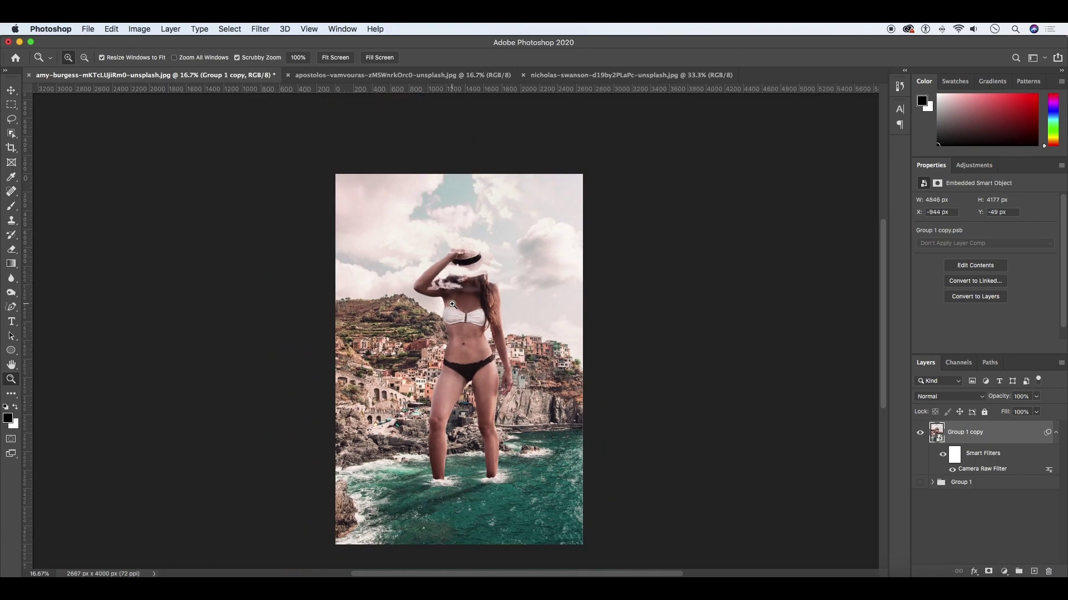
left_click(451, 329)
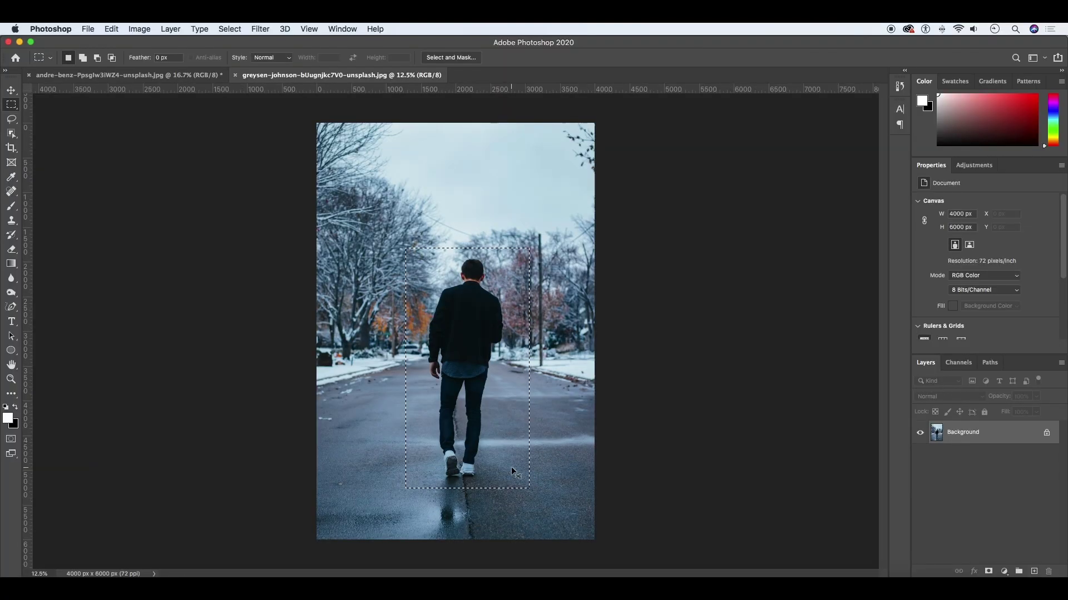
Shrink the man's photo to fit the street and mask him out with Select Subject
key("ctrl+t")
left_click_drag(539, 170, 529, 165)
key("Return")
key("w")
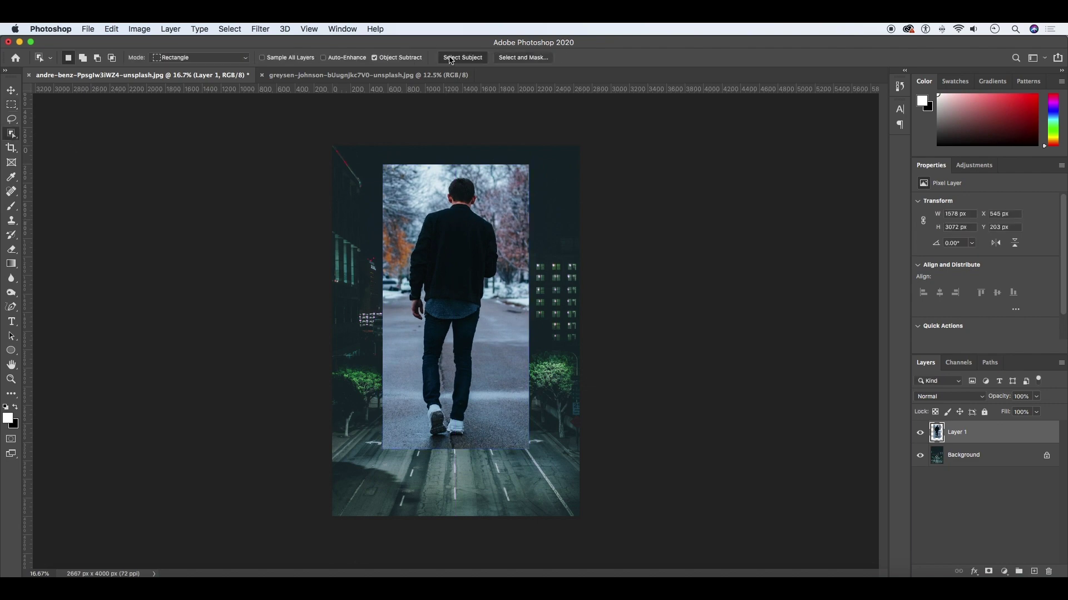
left_click(443, 57)
left_click(984, 447)
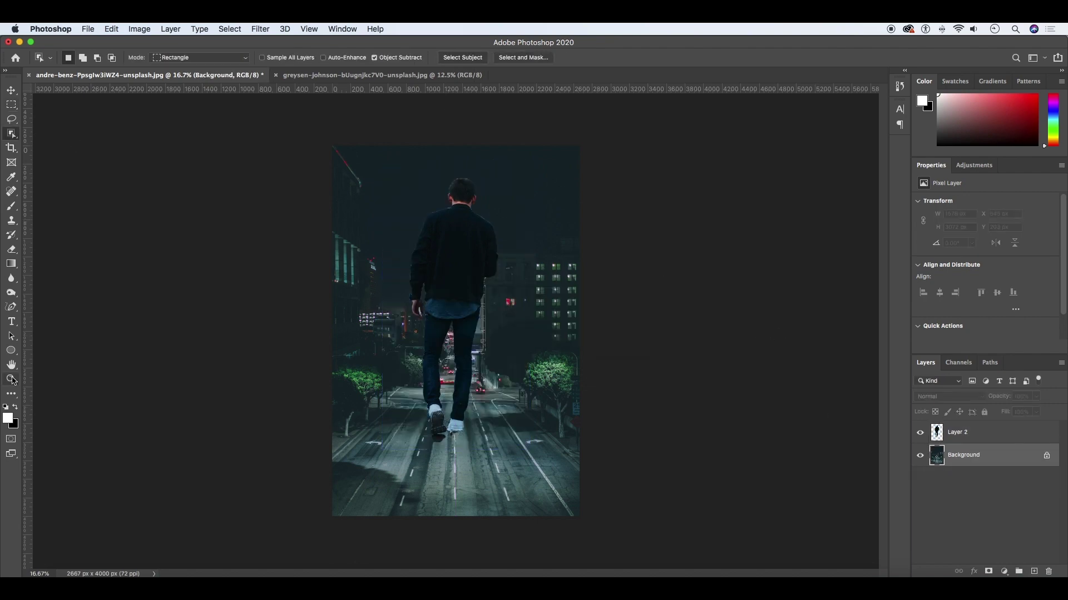
Lasso and remove leftover background around the man's head and shoulders
key("l")
scroll(443, 205, "up", 5)
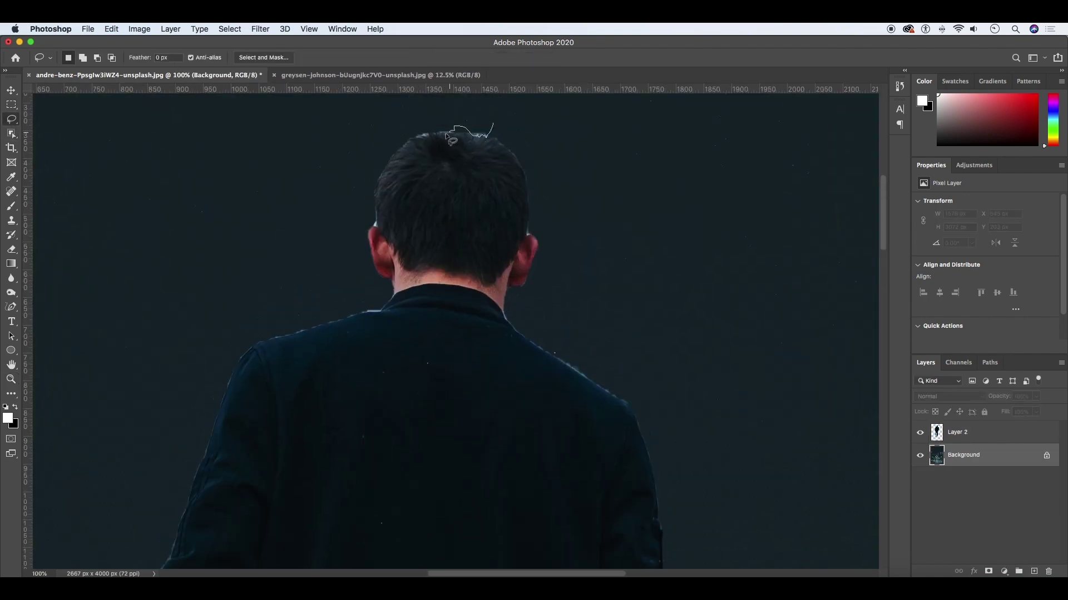
left_click_drag(376, 201, 350, 203)
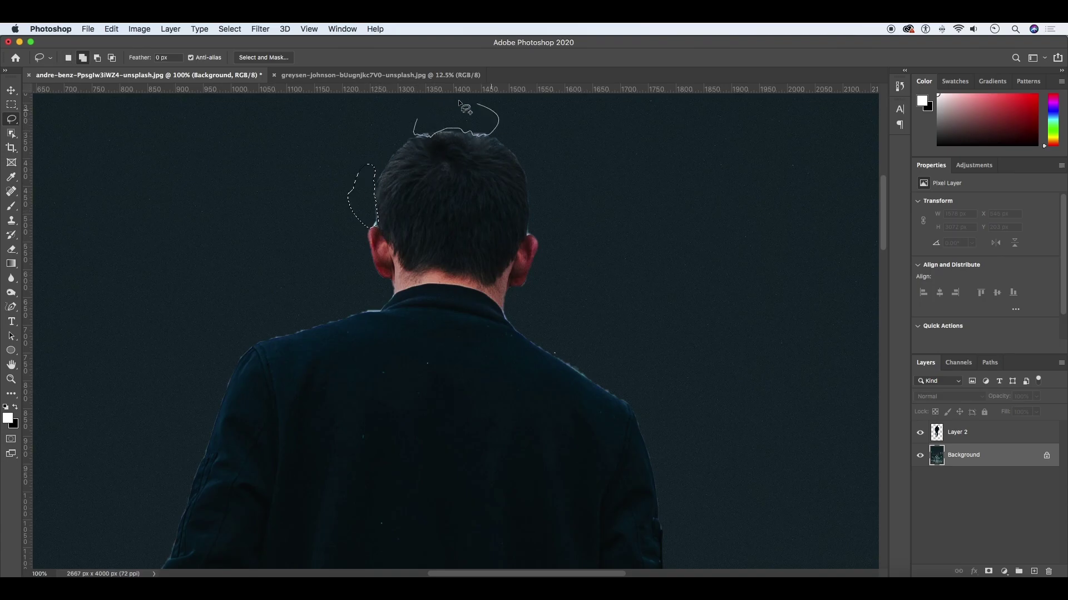
left_click_drag(534, 276, 320, 253)
key("alt+bracketright")
scroll(518, 291, "down", 10)
left_click_drag(225, 198, 267, 278)
left_click_drag(222, 492, 549, 333)
scroll(549, 334, "right", 3)
left_click_drag(692, 137, 643, 168)
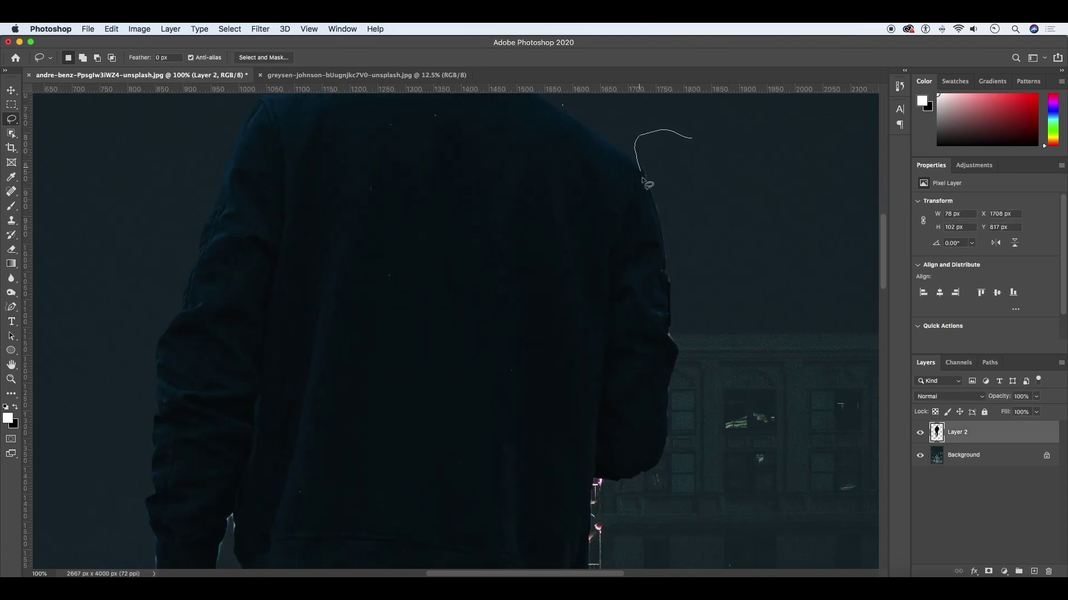
Lasso and delete leftover pixels near the hand and the debris beside and under the shoes
left_click_drag(671, 421, 670, 423)
scroll(671, 421, "down", 5)
left_click_drag(107, 387, 166, 443)
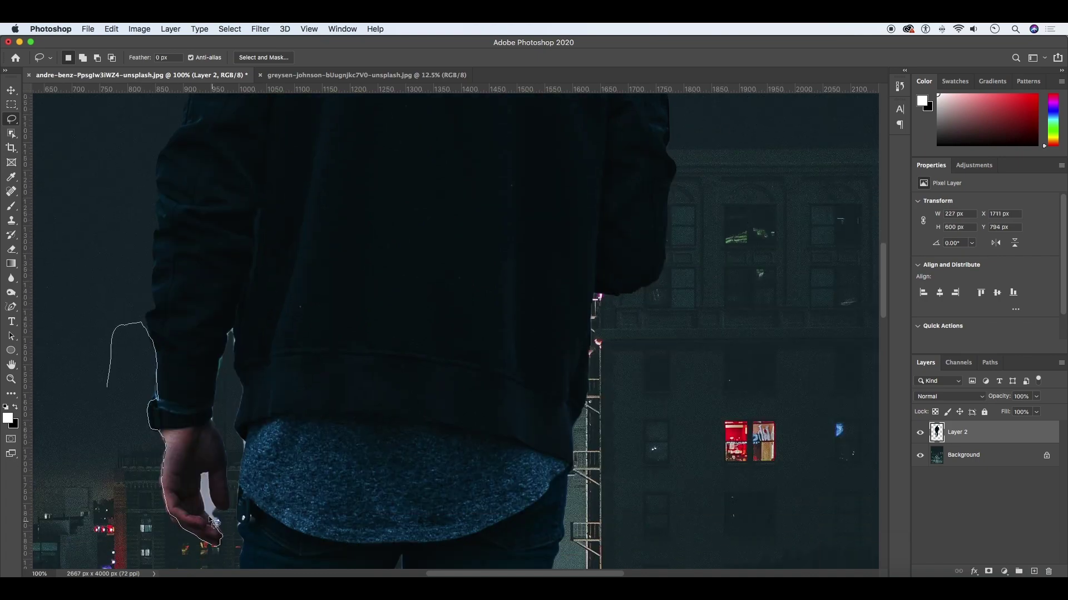
left_click_drag(219, 532, 234, 339)
scroll(299, 278, "down", 8)
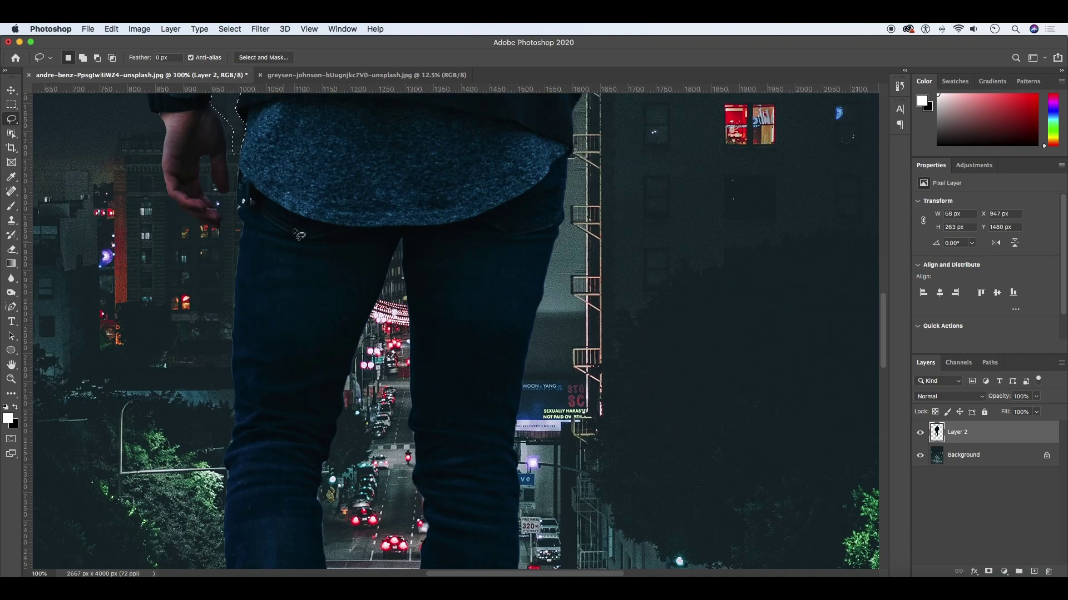
left_click_drag(245, 228, 228, 453)
scroll(629, 364, "down", 10)
left_click_drag(376, 434, 261, 479)
key("Delete")
left_click_drag(272, 392, 255, 281)
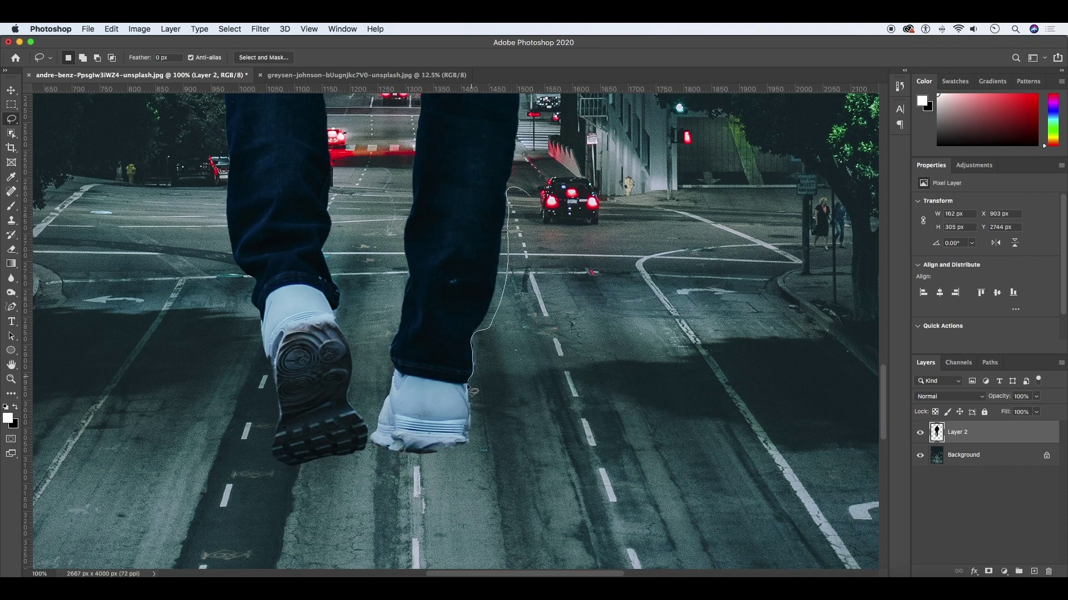
left_click_drag(473, 392, 470, 450)
Match the man's colours to the street scene's Background layer, raising intensity and neutralizing the cast
key("super+0")
left_click(139, 29)
left_click(281, 283)
left_click(690, 365)
left_click(712, 375)
left_click(706, 396)
left_click_drag(736, 245, 700, 218)
left_click(678, 286)
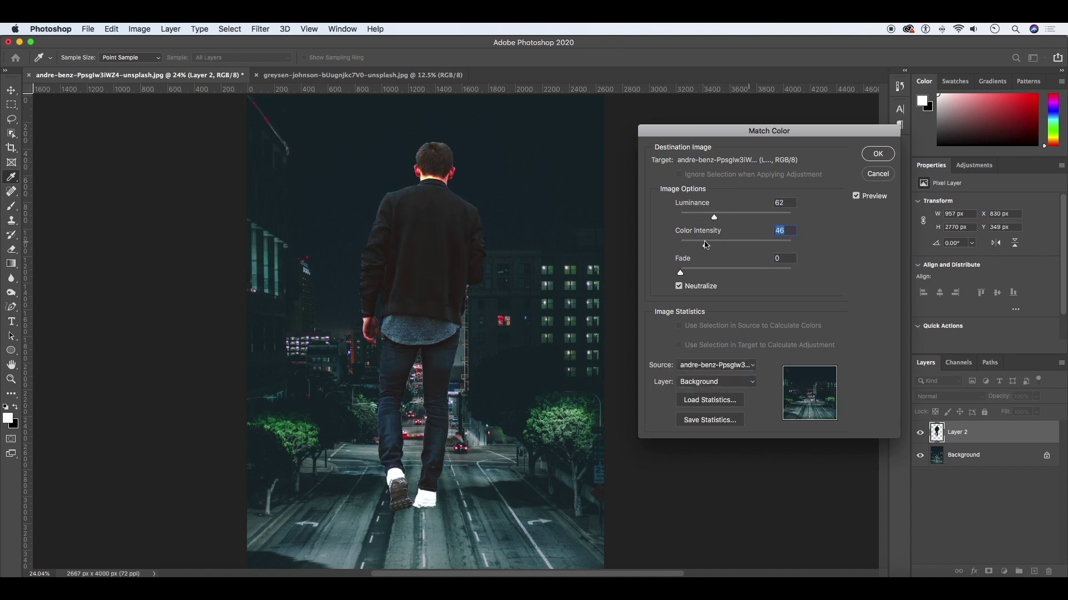
mouse_move(703, 245)
left_mouse_down()
mouse_move(732, 245)
mouse_move(697, 217)
left_mouse_up()
key("Return")
double_click(958, 433)
Name the man's layer Male and add a clipped Curves that darkens his shadows
type("e")
left_click(1004, 571)
left_click(996, 417)
left_click_drag(962, 317, 961, 322)
left_click(982, 347)
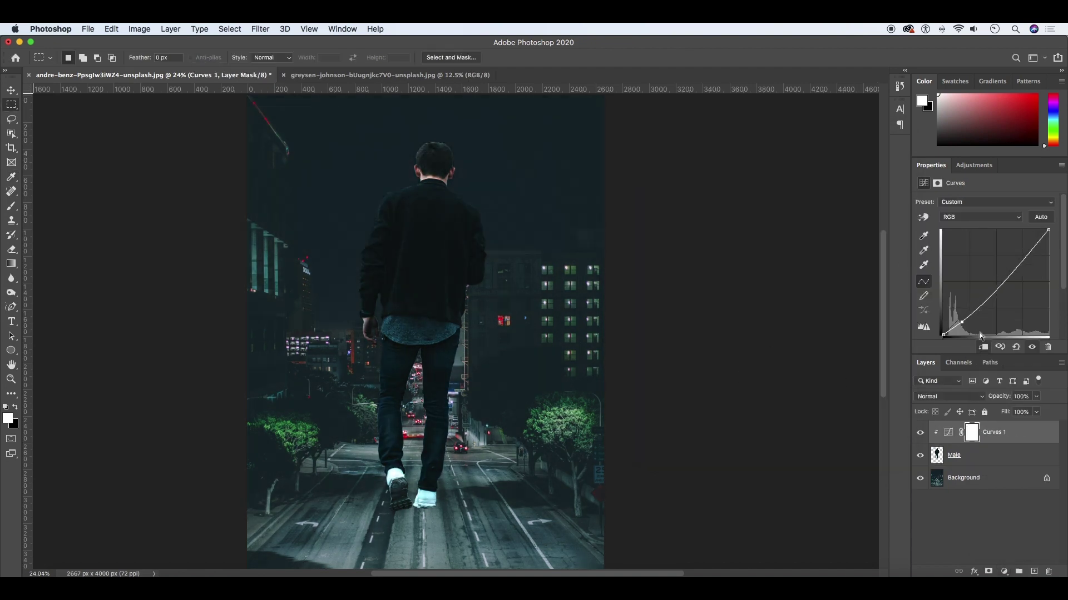
Duplicate the street background layer and add a Curves adjustment to the scene
left_click(970, 480)
key("ctrl+j")
left_click(1004, 572)
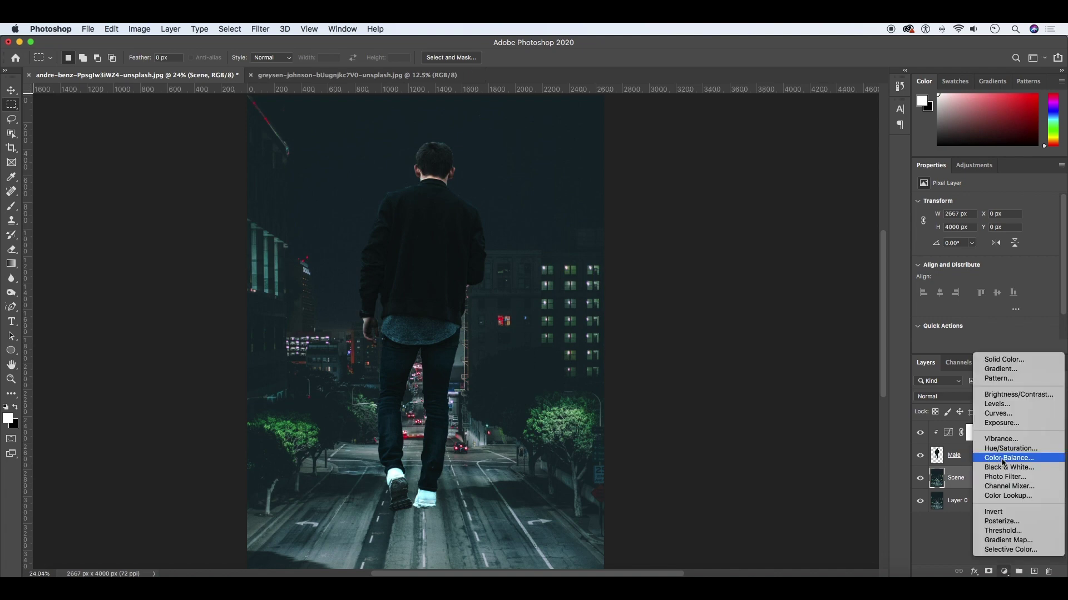
left_click(995, 422)
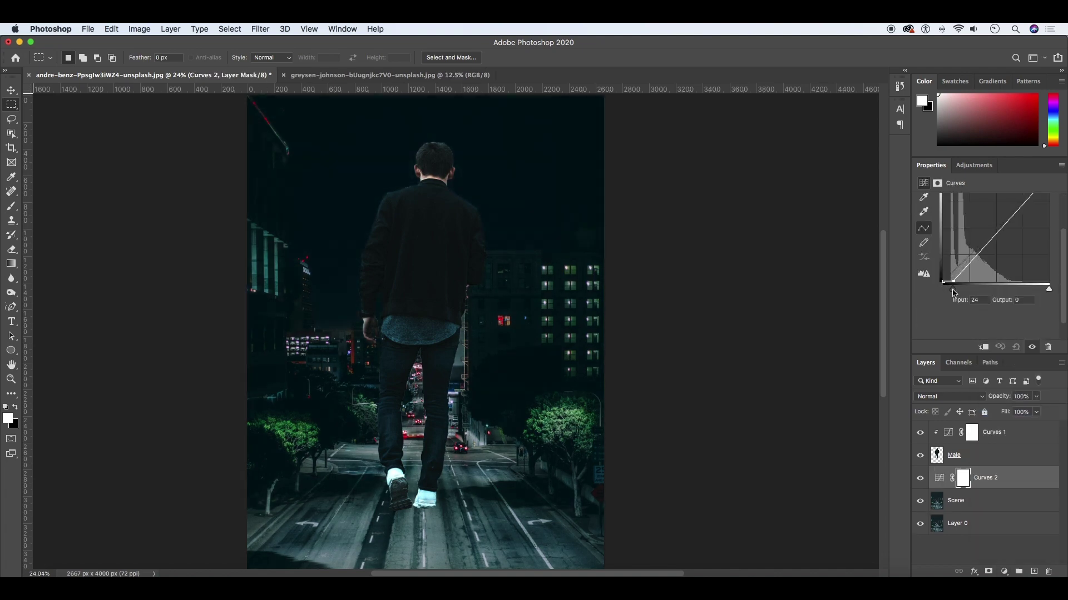
Reselect the Male layer and fit the whole image in view
left_click(1001, 432)
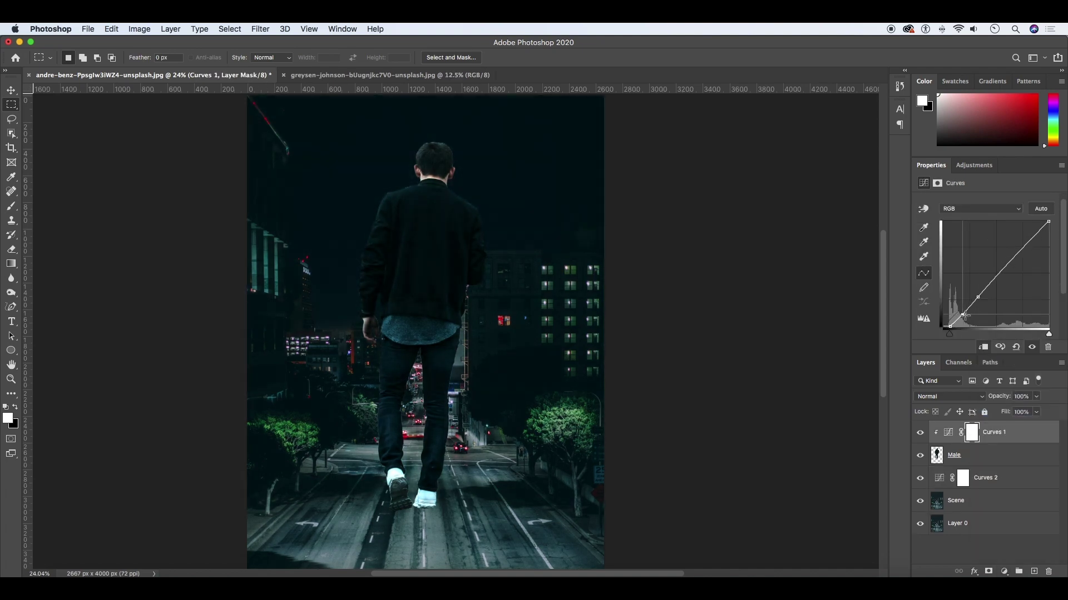
left_click(953, 455)
scroll(492, 143, "up", 5)
key("l")
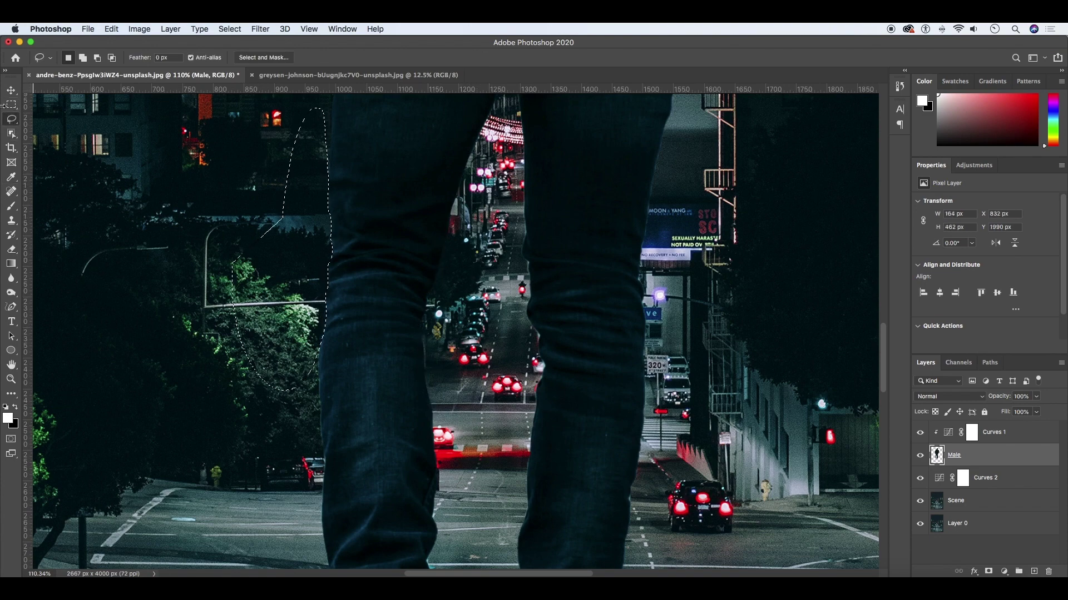
scroll(334, 234, "down", 3)
scroll(389, 278, "up", 2)
scroll(450, 327, "down", 2)
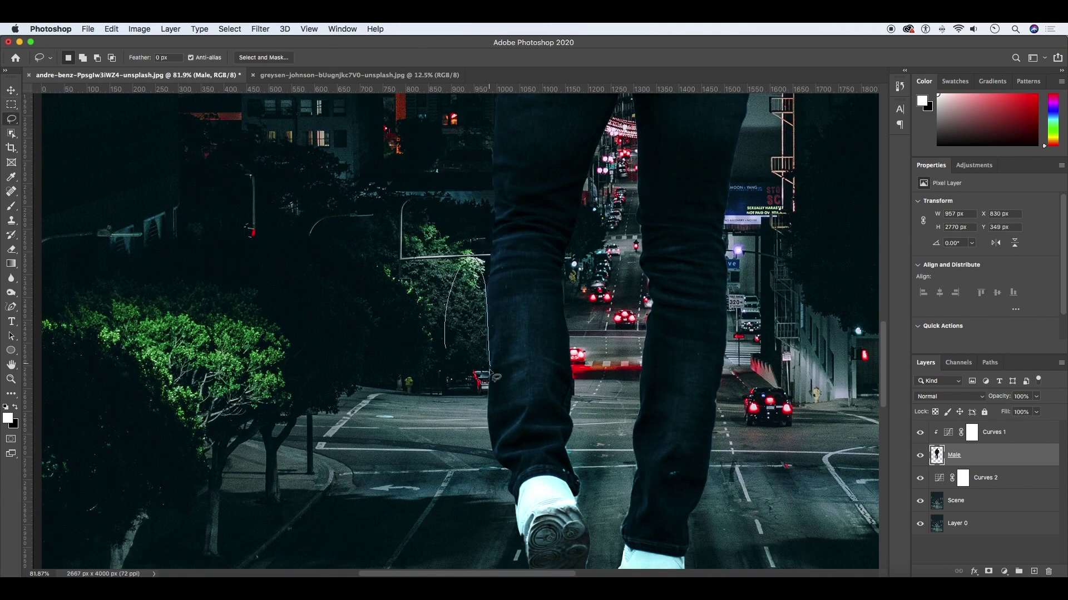
key("m")
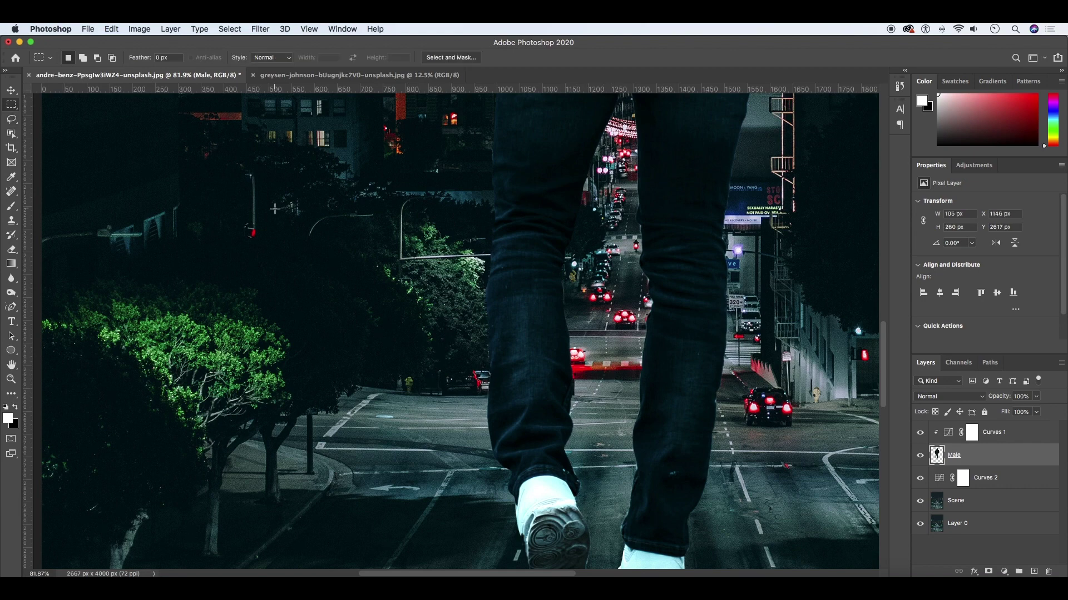
key("ctrl+0")
Add a clipped Color Lookup to the man, settle on NightFromDay, and lower its opacity to 17%
left_click(1016, 439)
left_click(1004, 571)
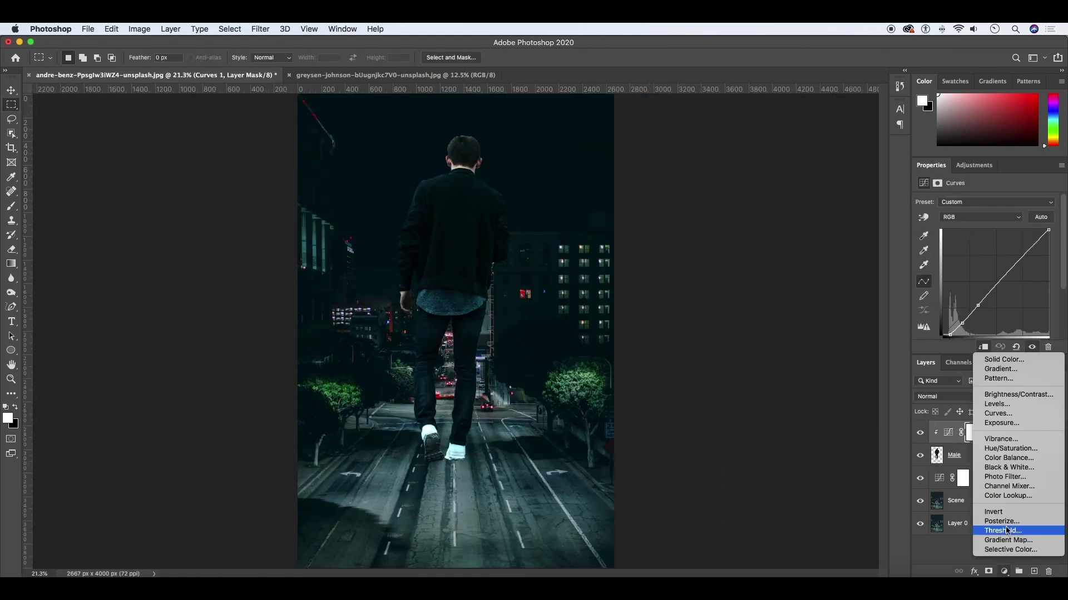
left_click(1018, 531)
left_click(1006, 202)
left_click(1001, 312)
left_click(983, 348)
left_click(1006, 202)
left_click(978, 223)
left_click(1006, 202)
left_click(964, 254)
left_click(1036, 396)
left_click_drag(1039, 410, 993, 412)
left_click(1007, 201)
Zoom in on the man's head, then duplicate the Male layer
key("z")
left_click(458, 178)
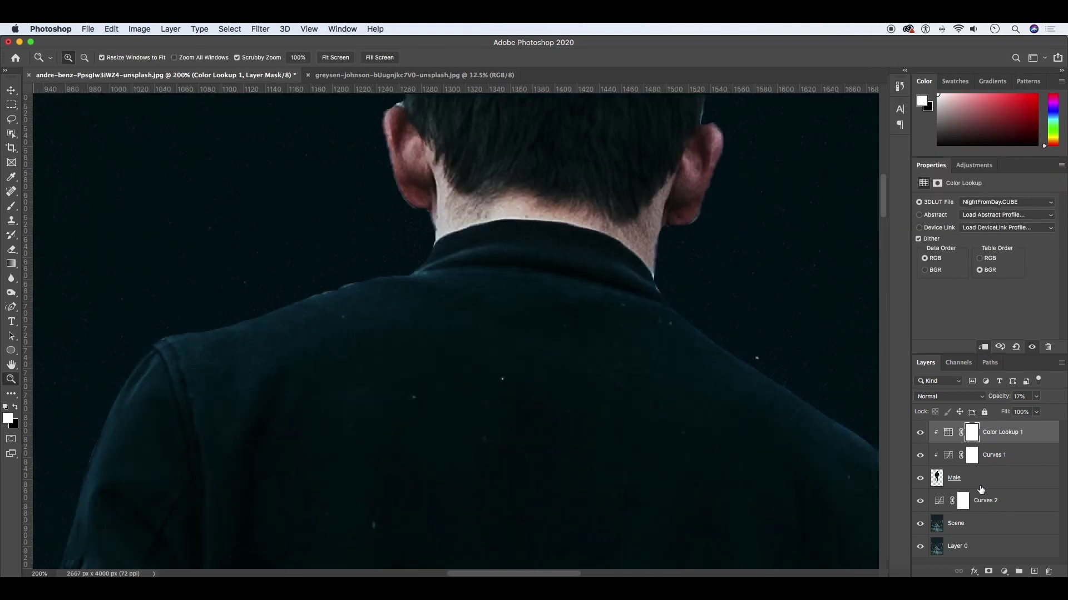
left_click_drag(421, 303, 278, 338)
key("ctrl+d")
key("m")
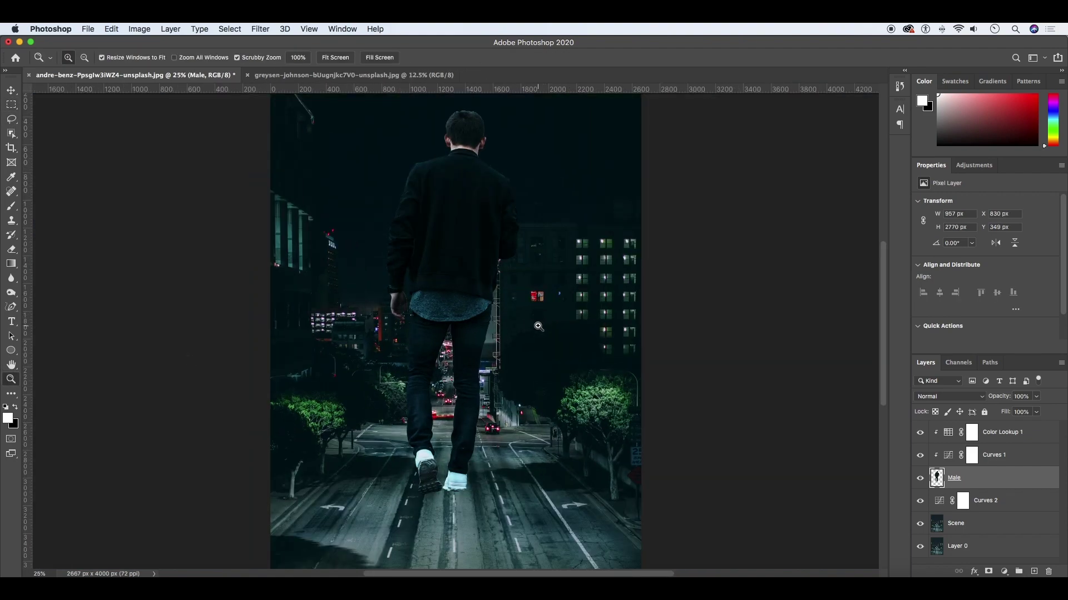
left_click_drag(954, 478, 1029, 573)
left_click(985, 503)
type("Shadow")
Duplicate the Shadow layer and flip and squash the copy below the man's feet
key("ctrl+minus")
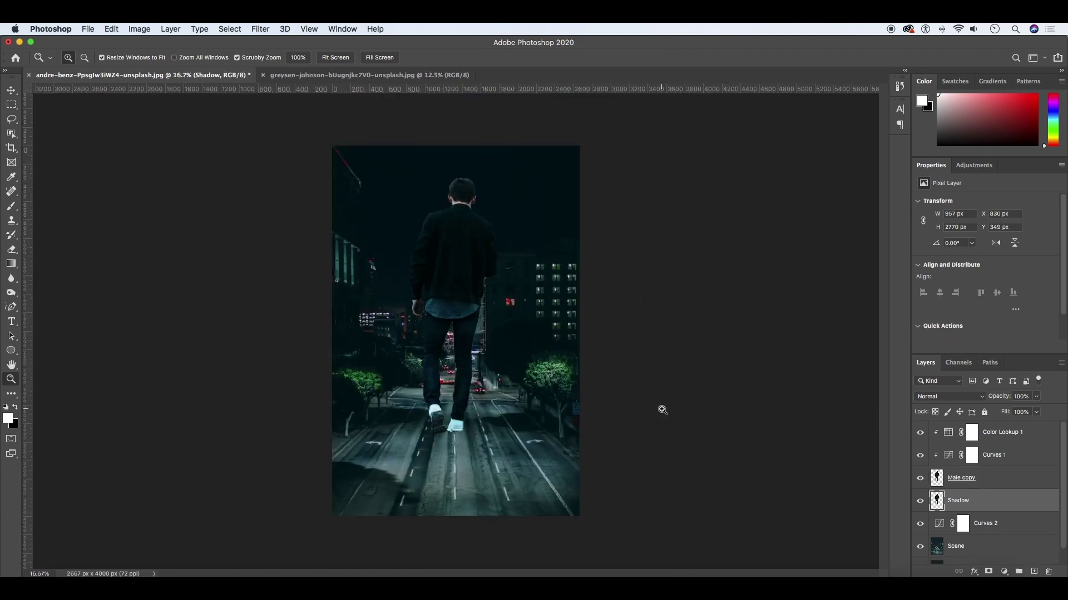
key("ctrl+j")
key("ctrl+j")
key("ctrl+t")
mouse_move(453, 178)
left_mouse_down()
mouse_move(500, 521)
mouse_move(438, 521)
left_mouse_up()
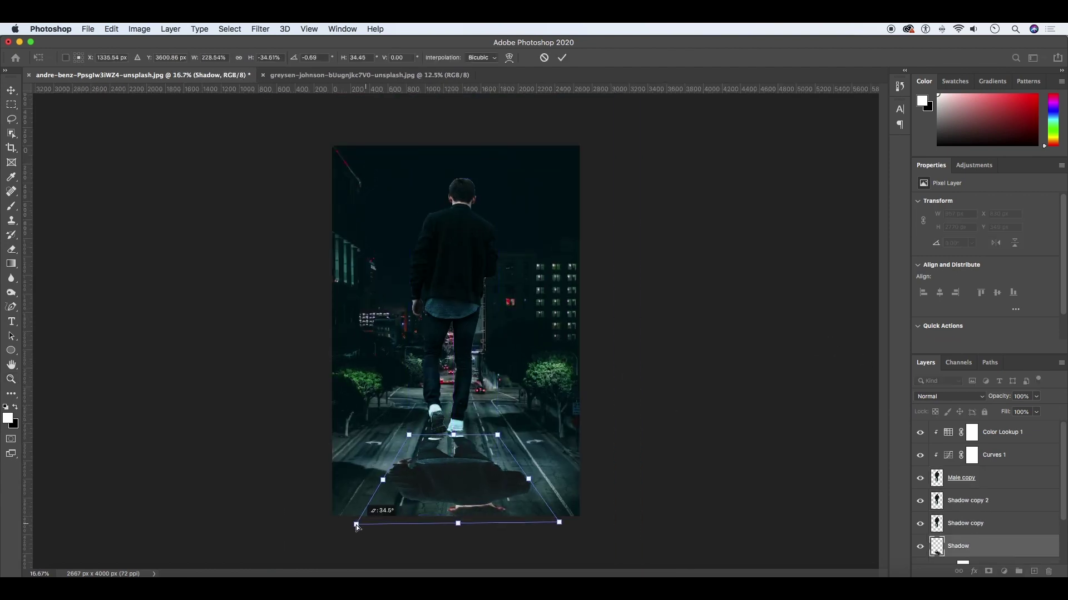
key("Return")
Turn the shadow solid black, Tilt-Shift blur it focused at the feet, and blend it in Soft Light
key("ctrl+u")
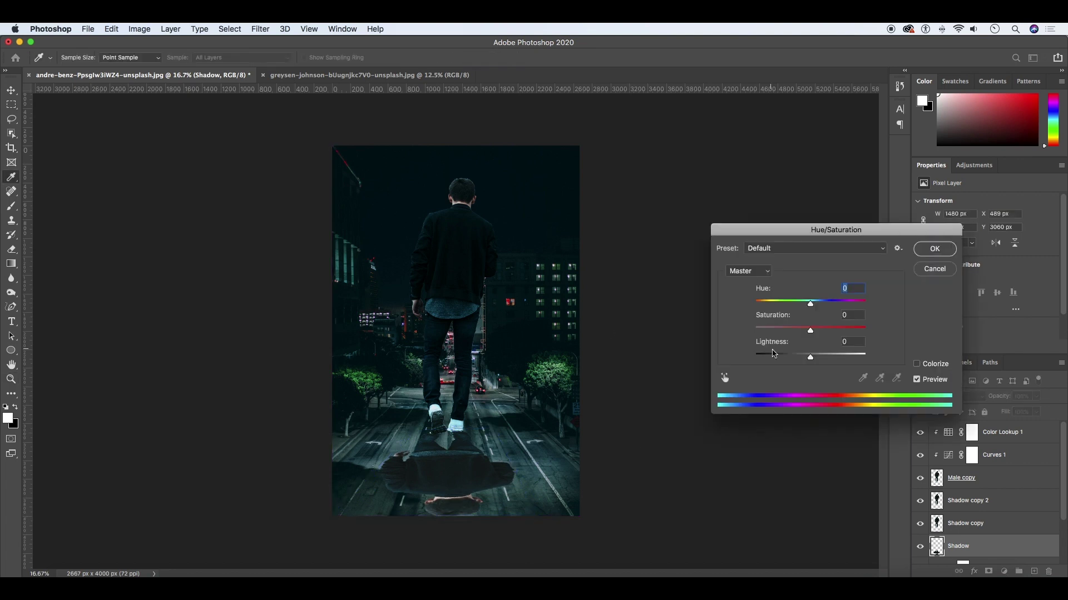
key("Return")
left_click(230, 29)
left_click(436, 193)
left_click_drag(474, 331, 464, 418)
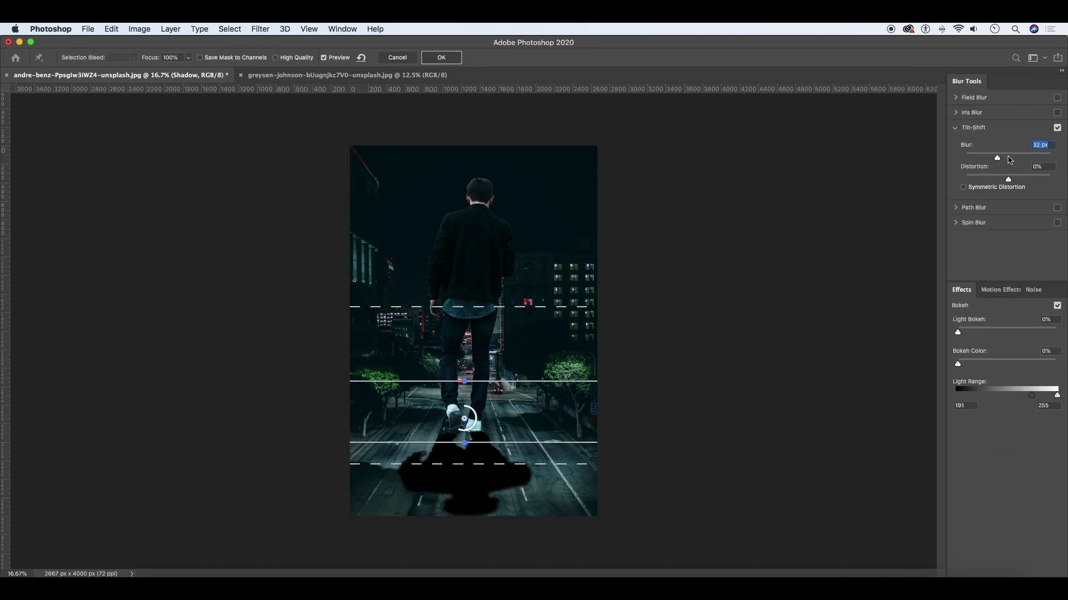
left_click(442, 59)
left_click(944, 396)
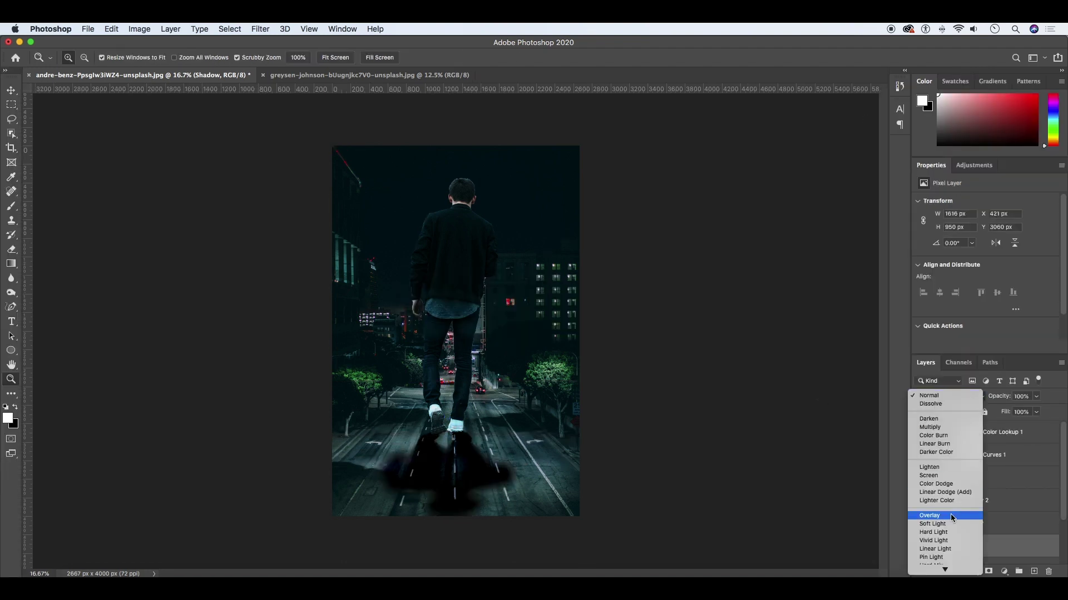
left_click(939, 524)
Duplicate the shadow at 47% opacity and flatten Shadow copy 2 into a wide band under the feet
key("ctrl+j")
key("4")
key("7")
left_click(979, 500)
key("ctrl+t")
left_click_drag(460, 179, 359, 418)
key("Return")
Reorder and darken the under-feet shadow, then widen and squash it into a thin band
left_click_drag(996, 525, 995, 559)
key("ctrl+u")
key("Return")
key("ctrl+t")
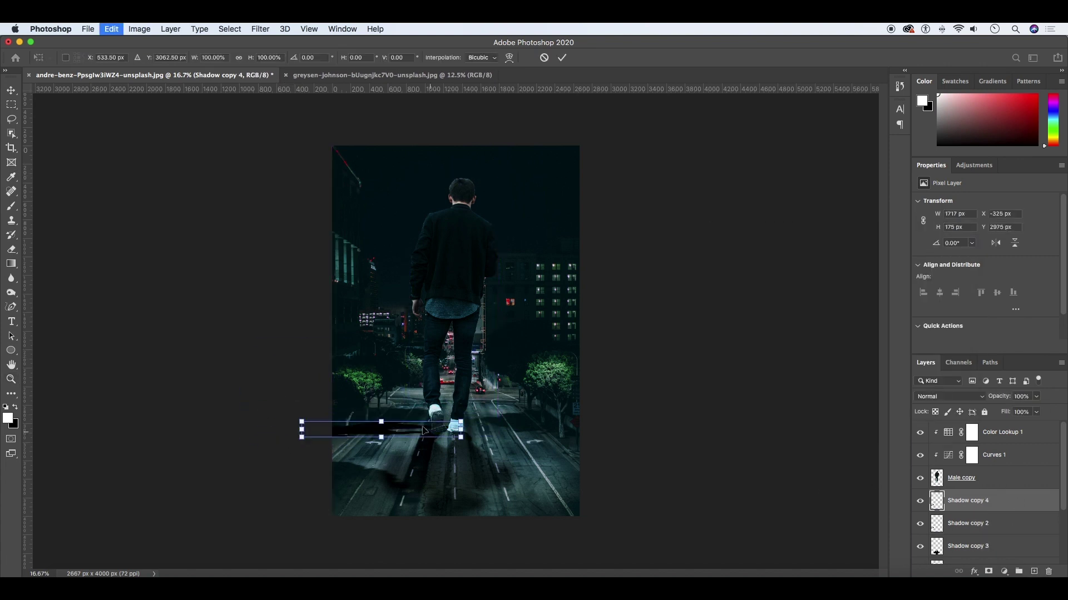
left_click_drag(490, 430, 601, 431)
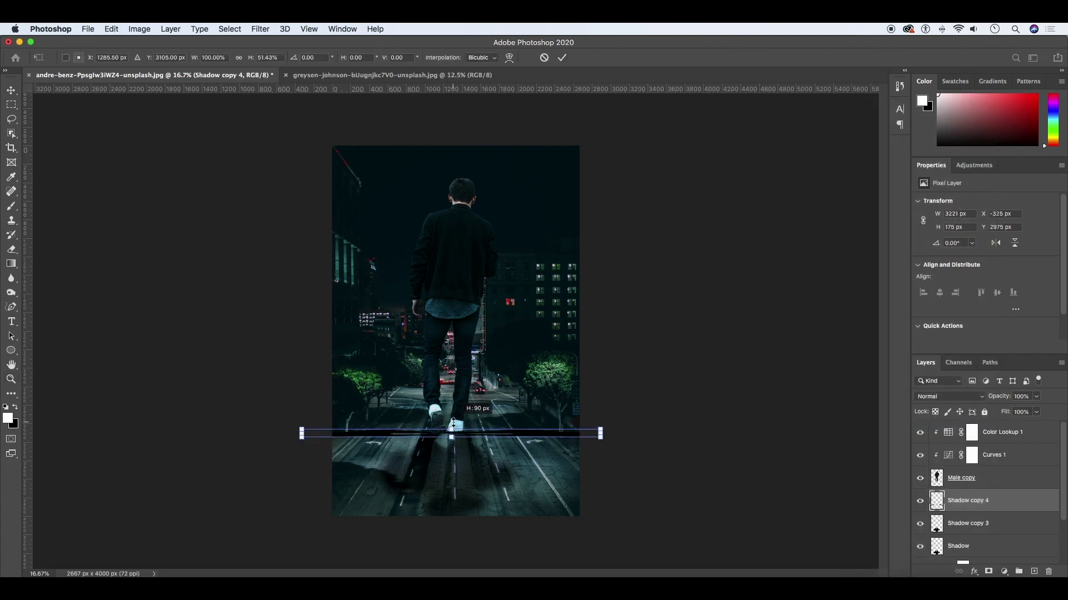
left_click_drag(453, 424, 454, 427)
key("Return")
Soften the thin shadow slightly with Gaussian Blur and blend it in Soft Light
left_click(260, 29)
left_click(454, 179)
left_click_drag(673, 336, 682, 338)
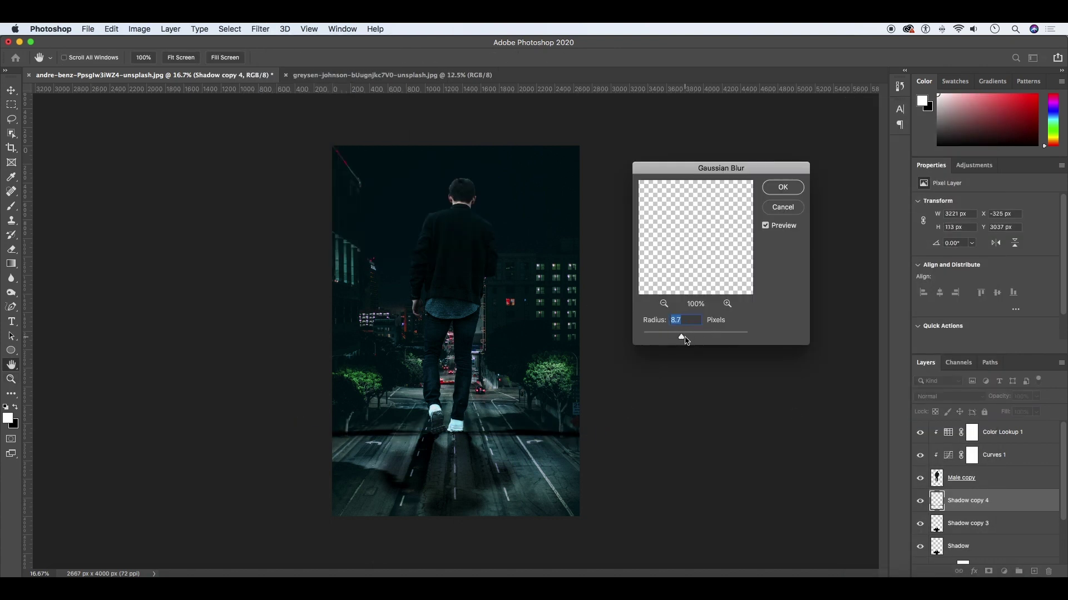
left_click(783, 187)
left_click(949, 397)
left_click(945, 492)
key("e")
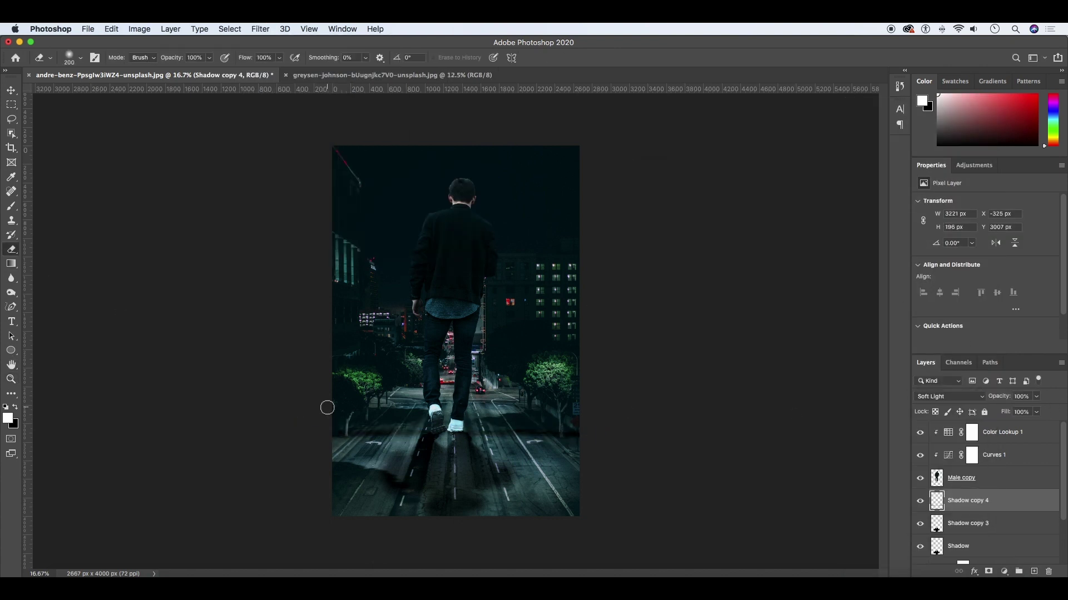
Add new layers, clip one to the man, and paint black contact shading with a smaller brush
key("ctrl+shift+alt+n")
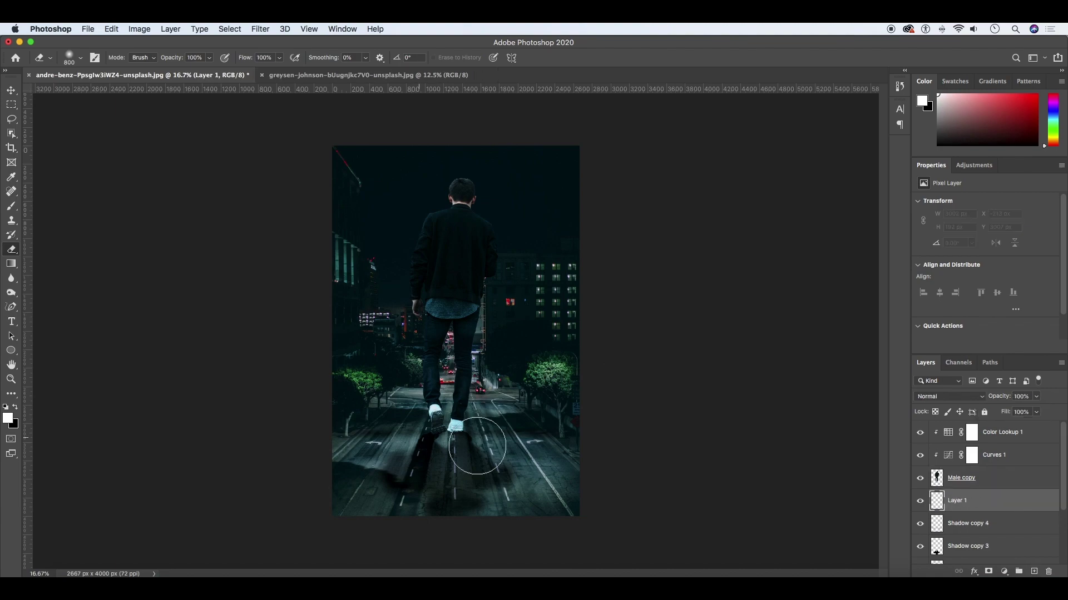
key("b")
scroll(445, 422, "up", 10)
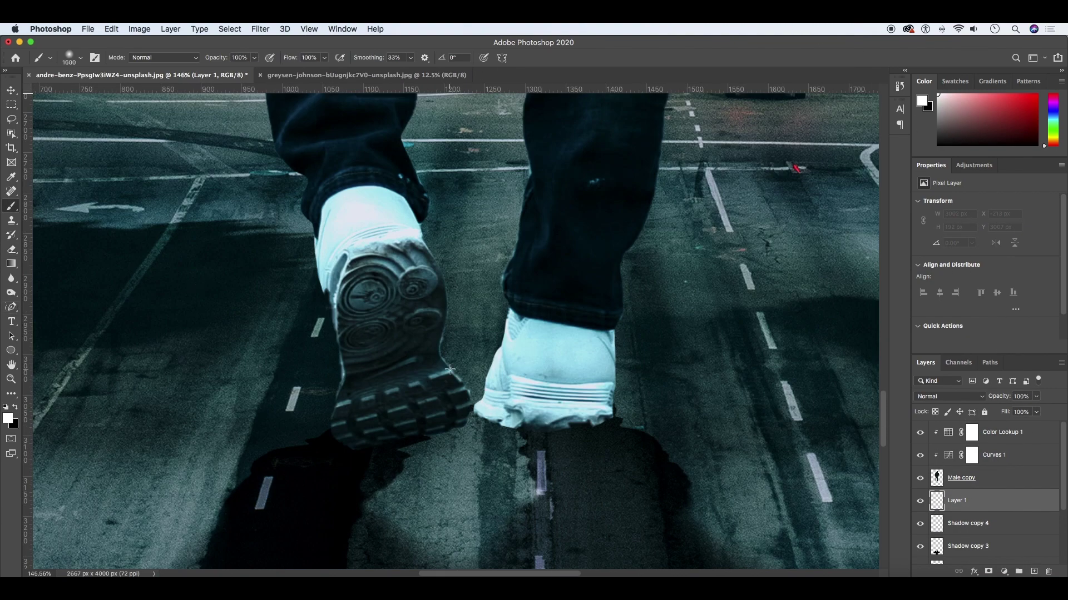
key("bracketleft")
key("bracketleft")
key("bracketleft")
key("x")
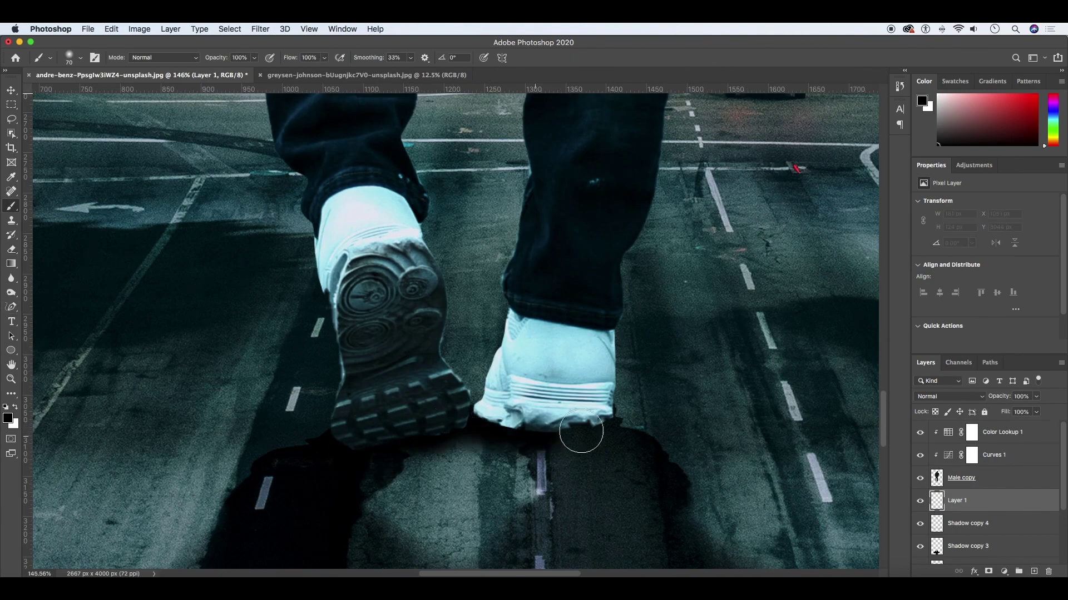
scroll(626, 336, "down", 5)
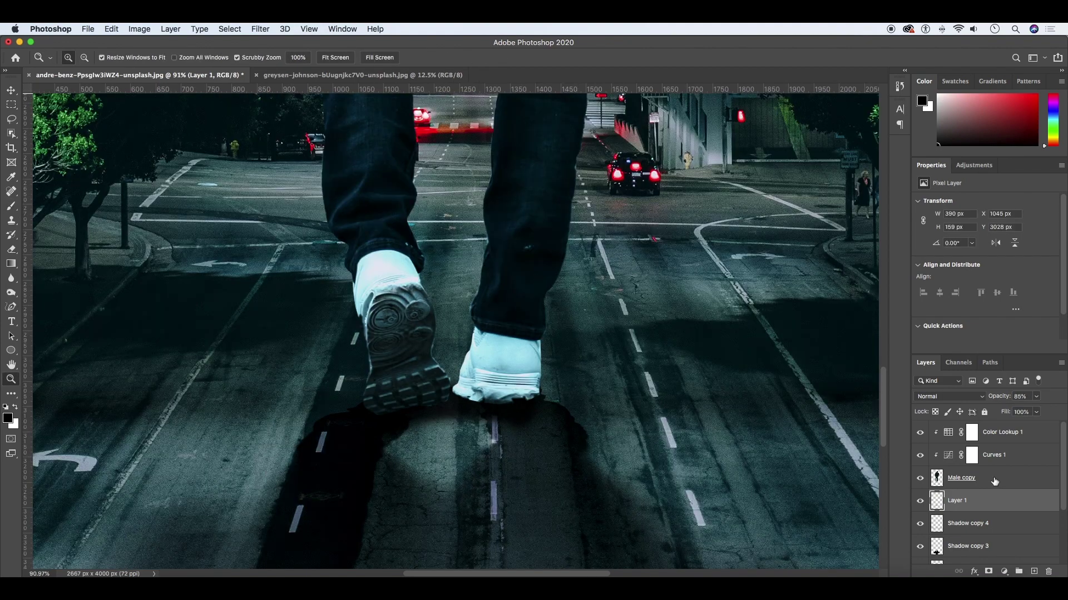
key("ctrl+shift+alt+n")
scroll(626, 335, "down", 5)
key("bracketright")
key("bracketright")
key("bracketright")
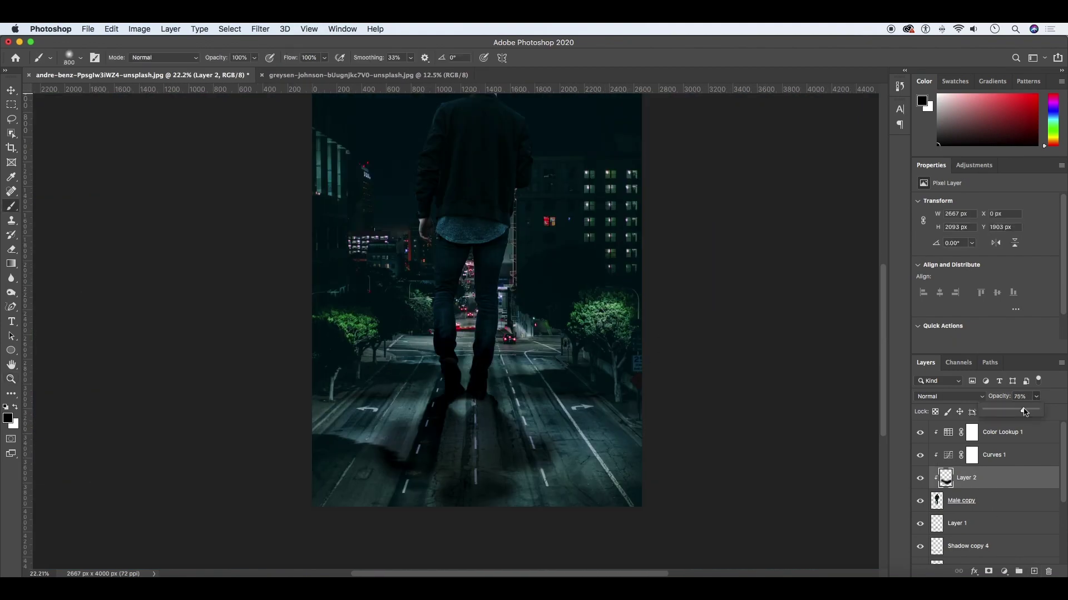
Duplicate Male copy, clip Male copy 2 to the layer below, and set it to Soft Light
key("z")
key("ctrl+minus")
left_click(1007, 500)
key("ctrl+j")
right_click(1010, 522)
left_click(995, 305)
left_click(949, 397)
left_click(941, 523)
left_click(1036, 397)
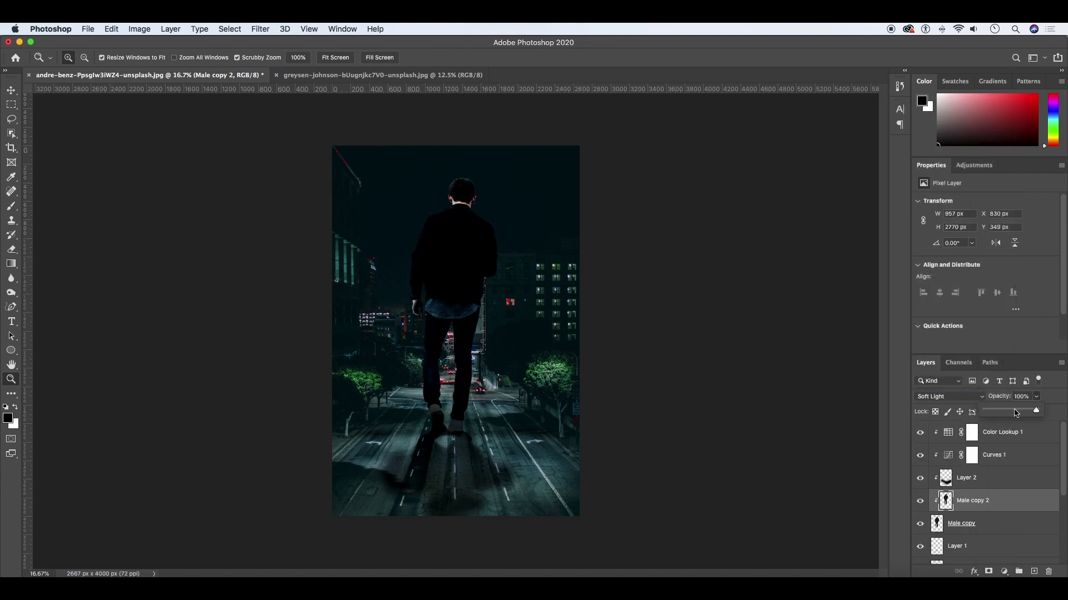
left_click(12, 249)
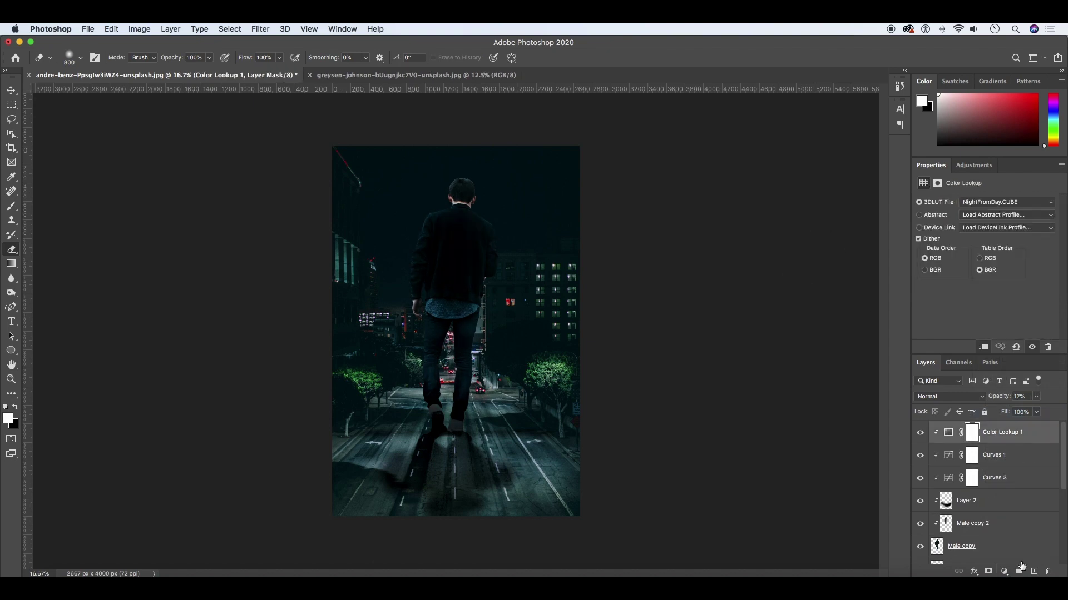
Add a Color Lookup adjustment on top using the Kodak 5205 Fuji 3510 look
left_click(1003, 571)
left_click(996, 498)
left_click(1007, 202)
left_click(978, 369)
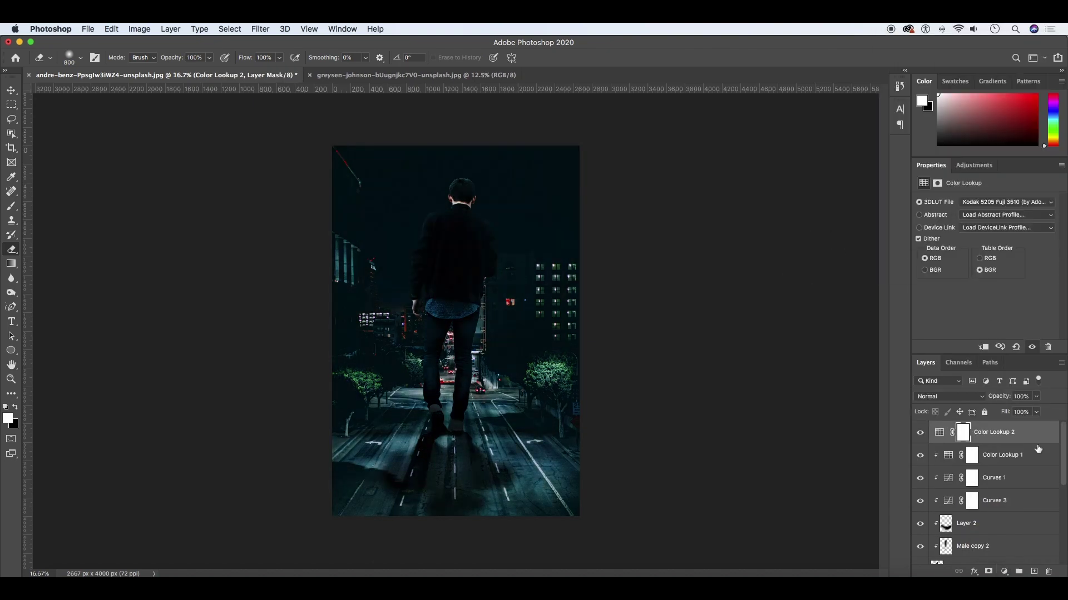
Add a Curves adjustment above the Scene layer and zoom in on the figure
scroll(996, 500, "down", 5)
left_click(995, 552)
left_click(1004, 572)
left_click(995, 454)
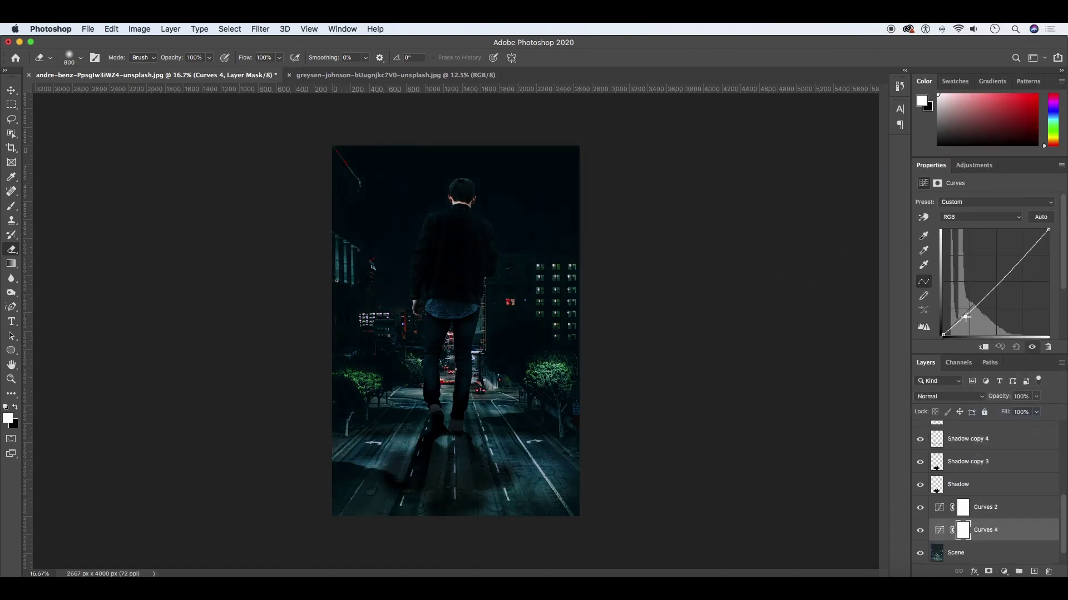
key("z")
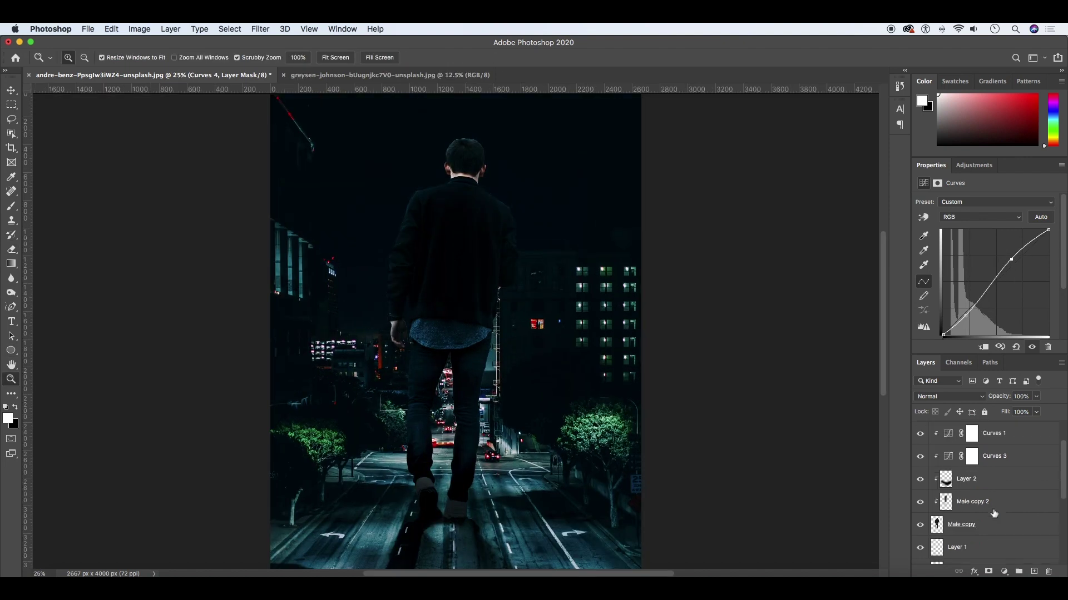
left_click(956, 548)
Paint a white glow around the man's head and blend it in Soft Light
key("b")
key("x")
left_click(465, 178)
left_click(948, 397)
left_click(946, 519)
Duplicate the glow, stretch it upward above the head, and outline an area around it
key("ctrl+j")
key("ctrl+t")
left_click_drag(460, 186, 460, 129)
key("Return")
left_click(403, 181)
left_click(457, 357)
double_click(473, 345)
Soften the glow copy with a Gaussian Blur
left_click(260, 29)
left_click(433, 209)
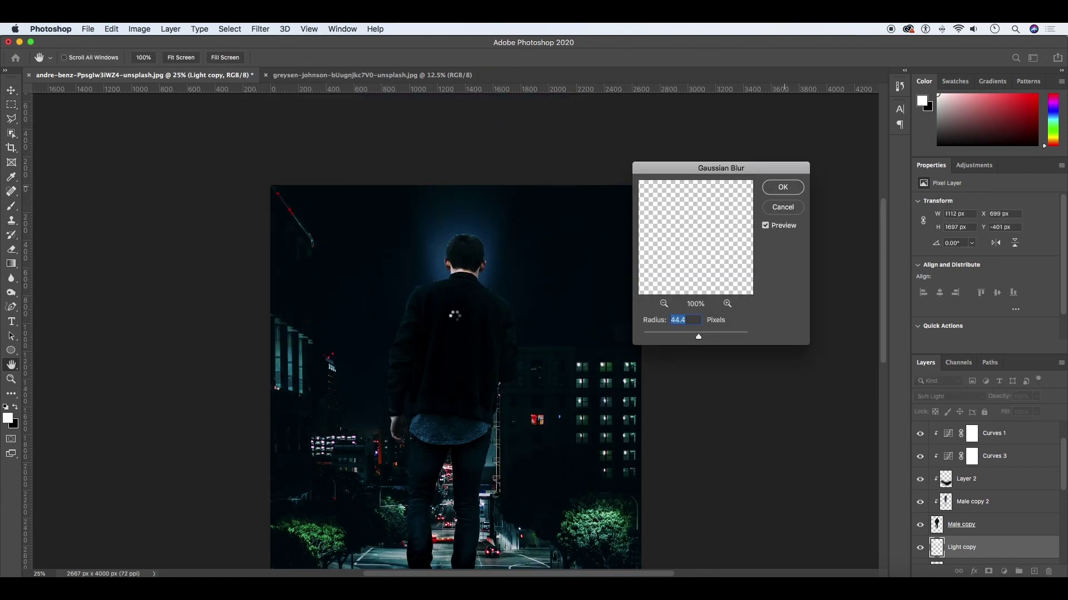
left_click(781, 201)
right_click(979, 548)
Add a bright blue Hue/Saturation tint over Male copy and invert its mask to hide it
left_click(1011, 530)
left_click(1003, 572)
left_click(990, 452)
left_click_drag(1001, 247, 992, 249)
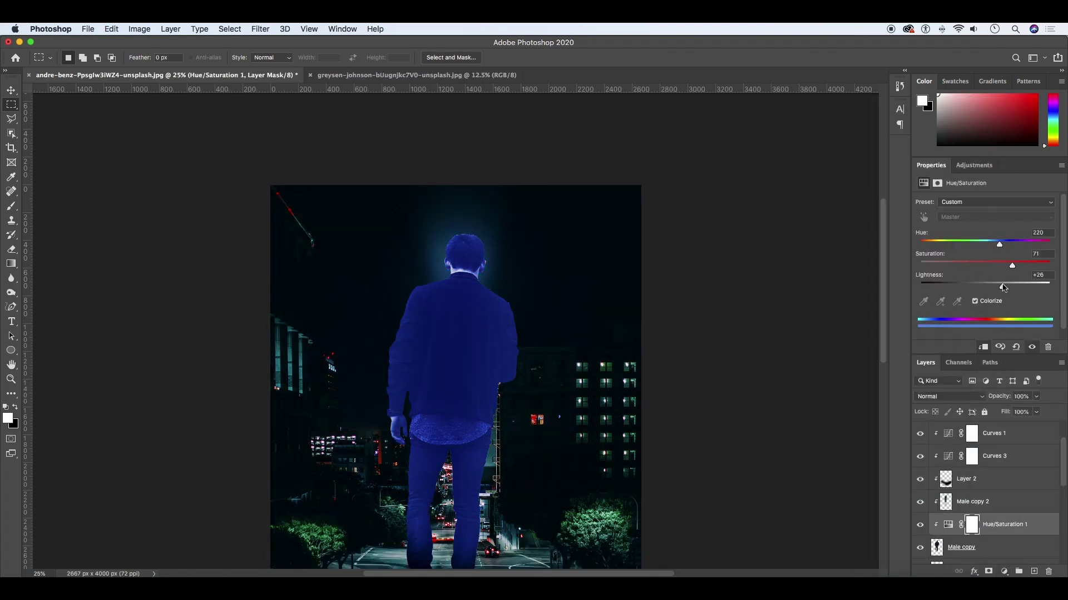
left_click(971, 528)
key("super+i")
Create a new Layer 3 and paint dark shading over the man with a small black brush
key("b")
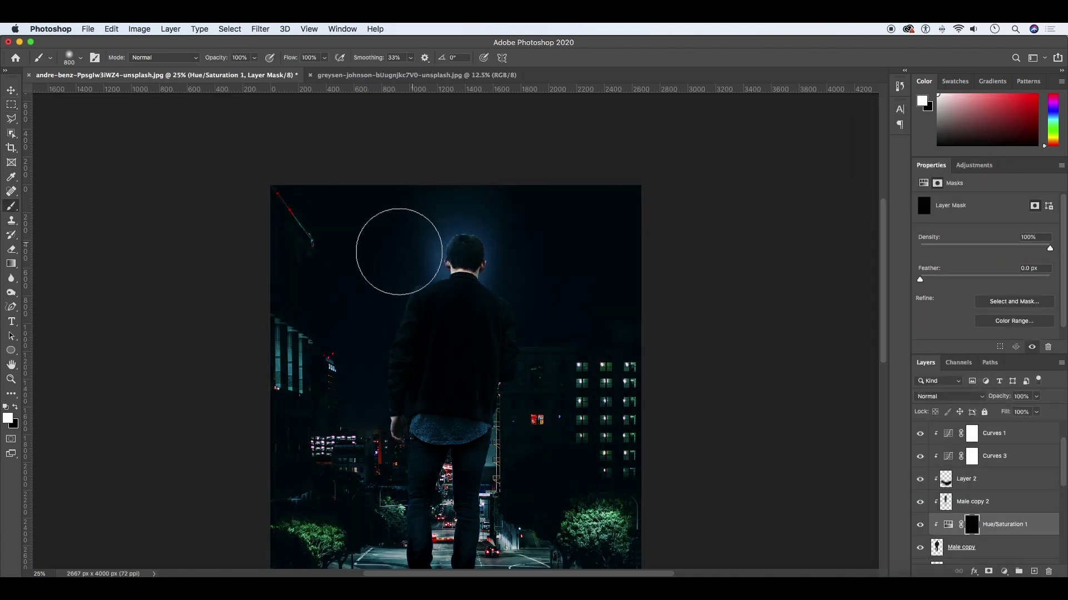
key("bracketleft")
key("bracketleft")
key("bracketleft")
scroll(534, 290, "down", 5)
key("bracketleft")
key("bracketleft")
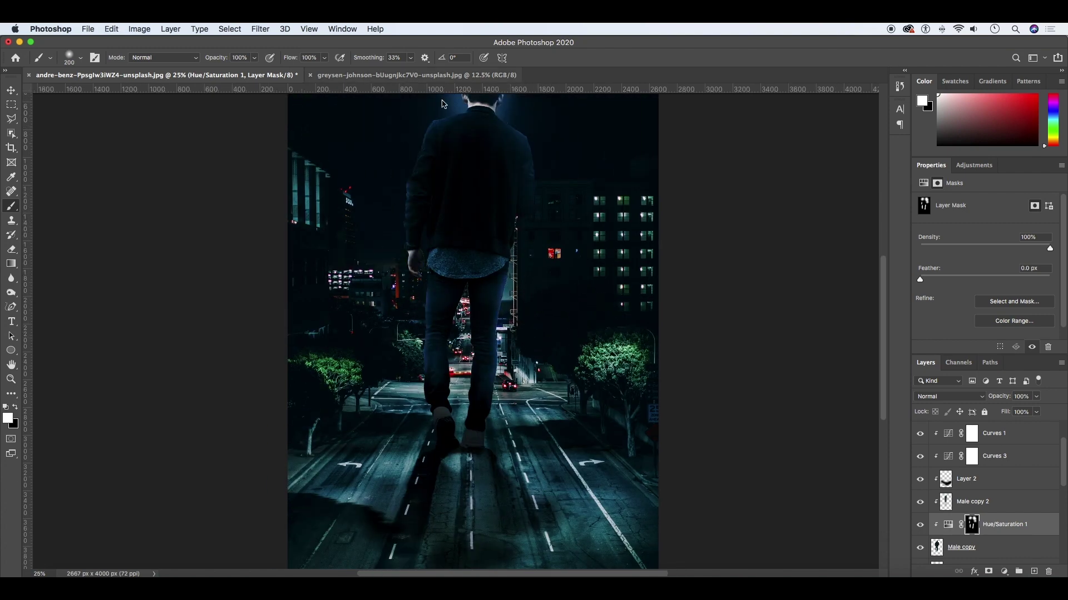
key("super+minus")
key("z")
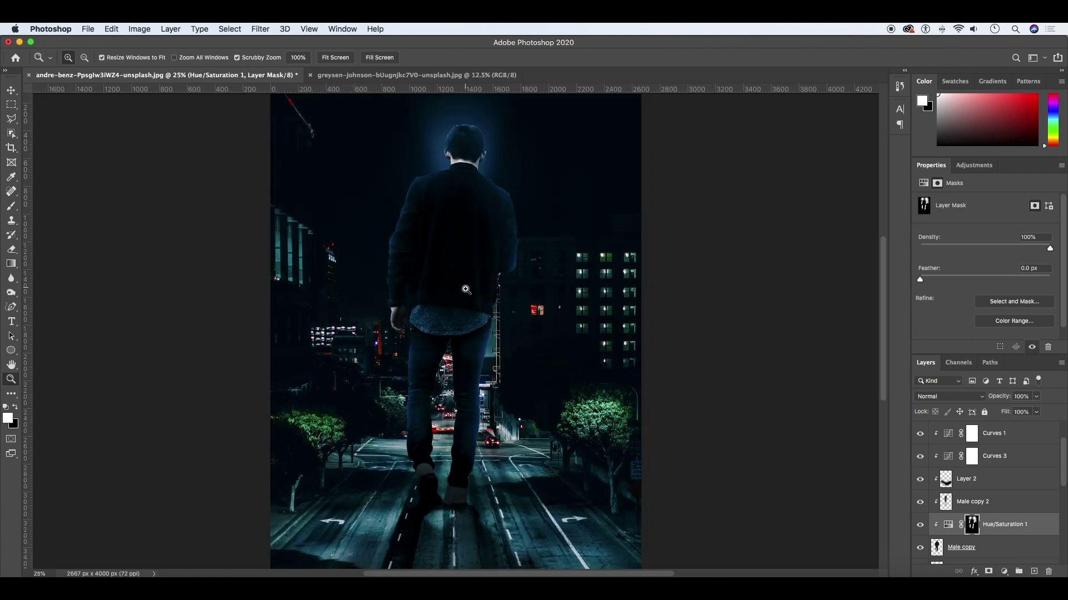
left_click(965, 479)
left_click(1033, 572)
key("b")
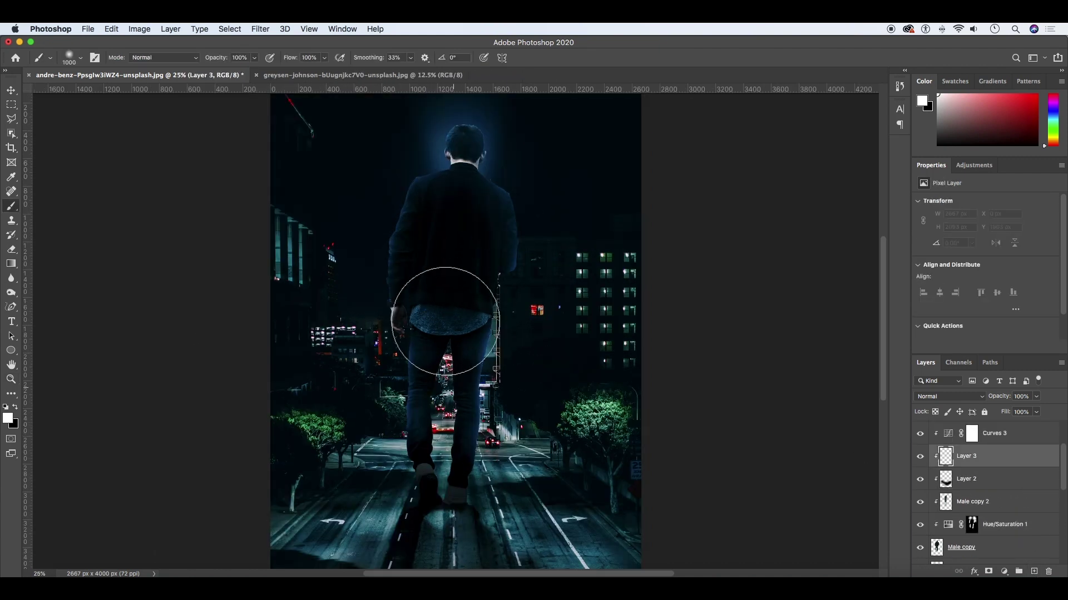
scroll(446, 322, "left", 3)
key("bracketleft")
key("bracketleft")
key("bracketleft")
key("x")
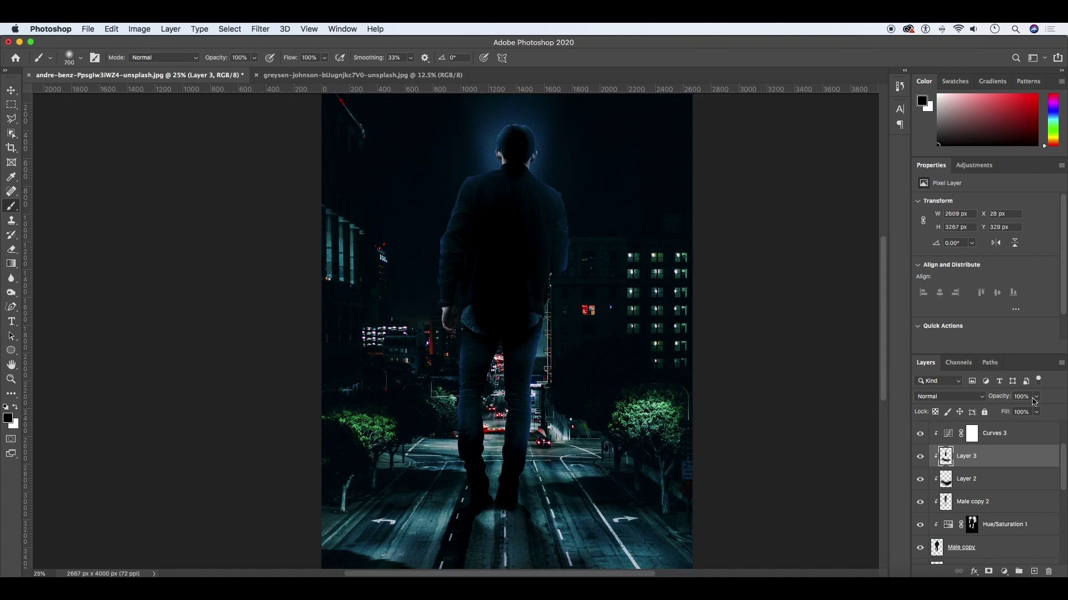
Set Layer 3 to Overlay blending at 41% opacity
left_click_drag(1019, 412, 1014, 412)
left_click(949, 397)
left_click(940, 512)
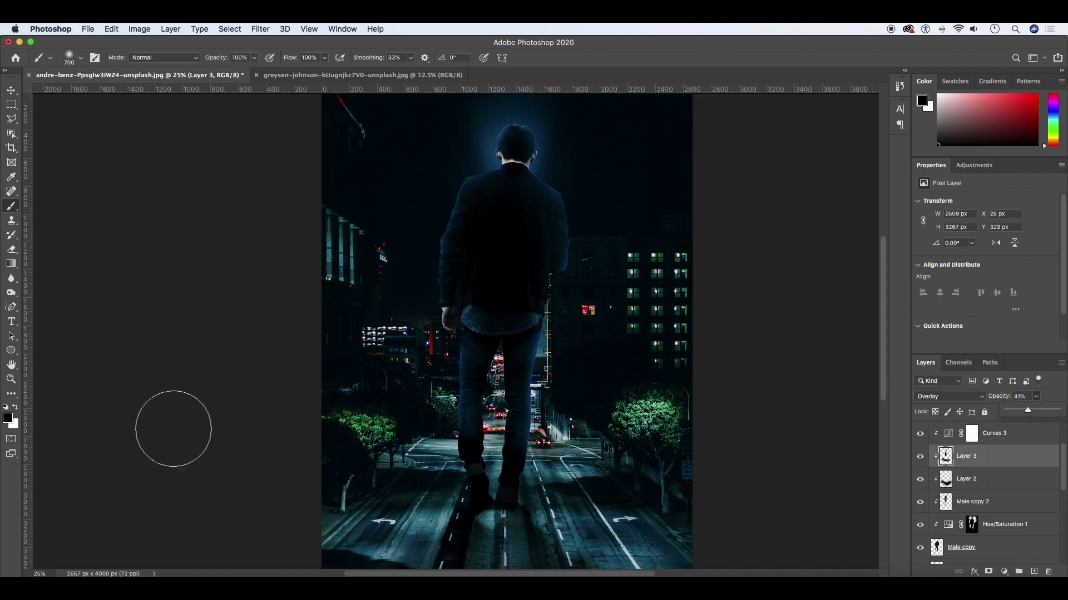
key("z")
key("ctrl+minus")
Add a Color Lookup 3 adjustment layer and open its 3D LUT list
left_click(1004, 572)
left_click(984, 522)
left_click(970, 202)
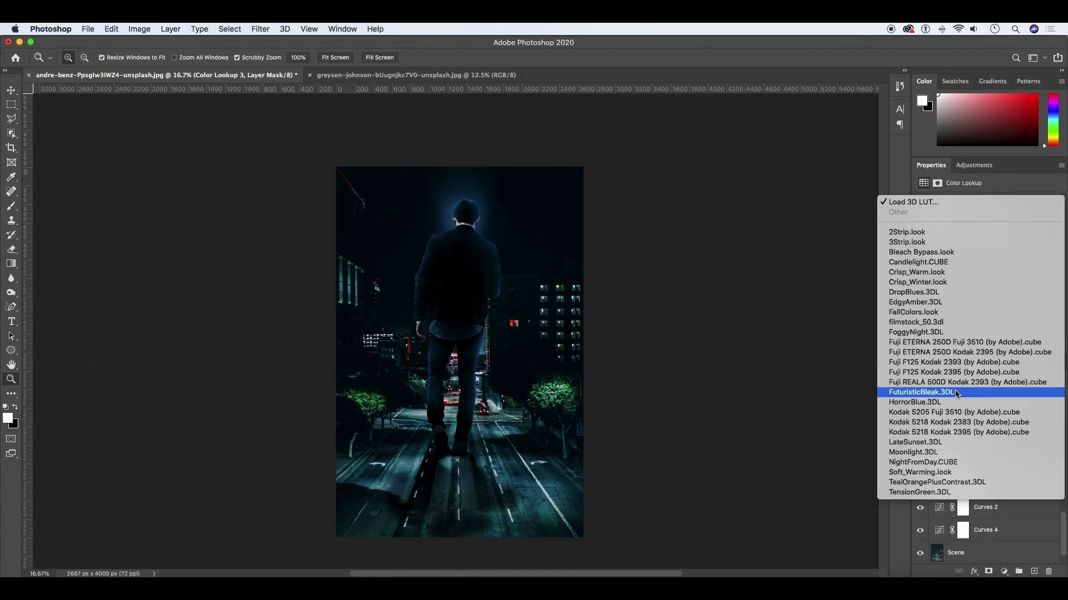
Apply the HorrorBlue.3DL look and set the Shadow layer to Normal at 59% opacity
left_click(955, 402)
left_click(958, 461)
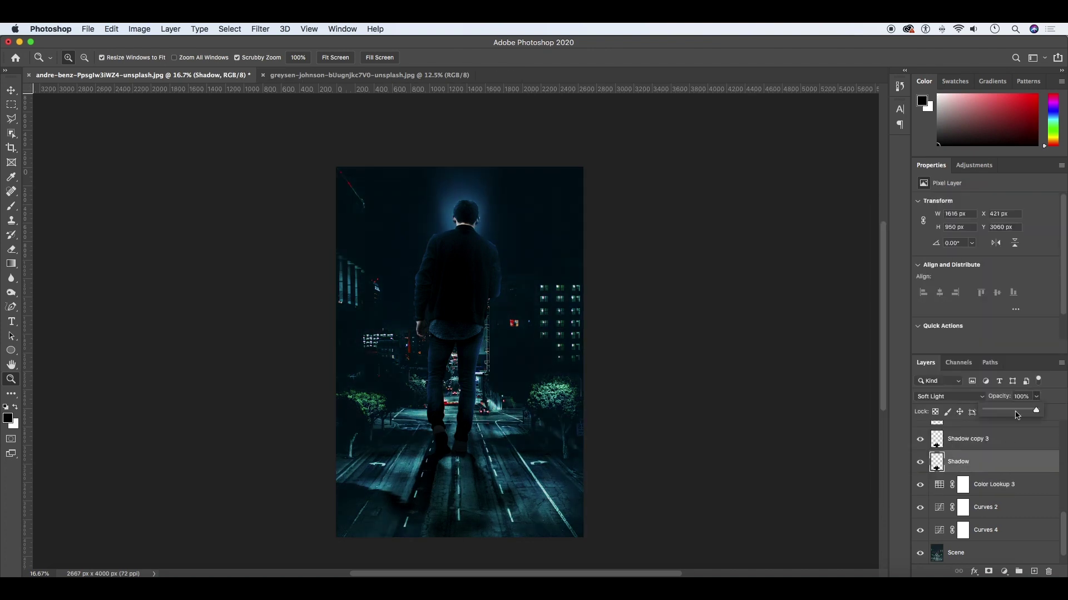
left_click(967, 439)
left_click(958, 461)
left_click(945, 396)
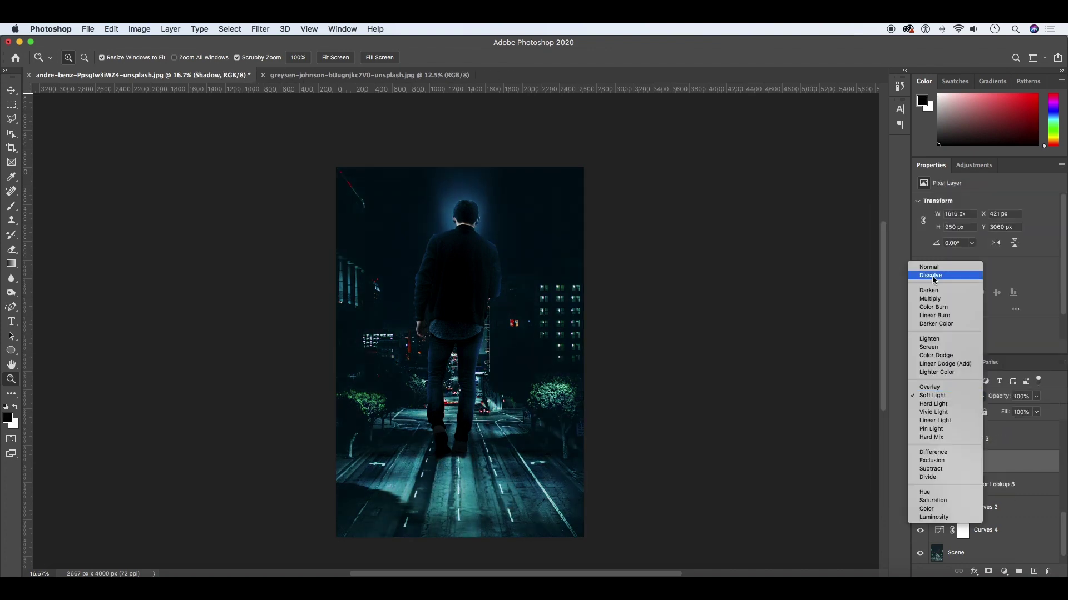
left_click(929, 267)
key("5")
key("9")
Make Shadow copy 3 visible and select it with the Eraser ready
left_click(459, 461)
scroll(459, 461, "down", 3)
left_click(920, 439)
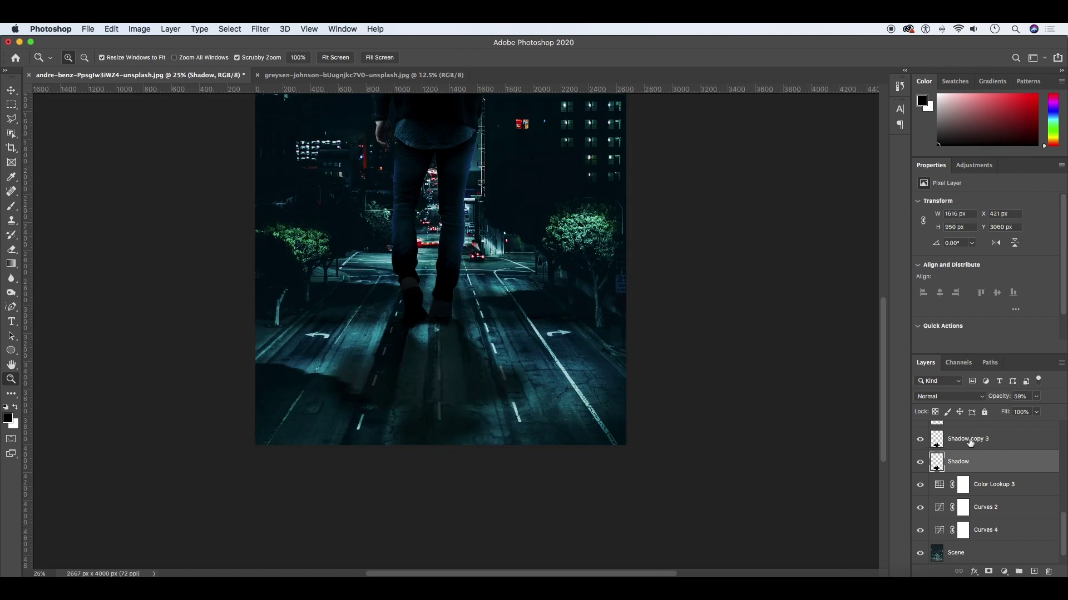
left_click(967, 439)
key("e")
scroll(632, 406, "down", 5)
left_click(11, 380)
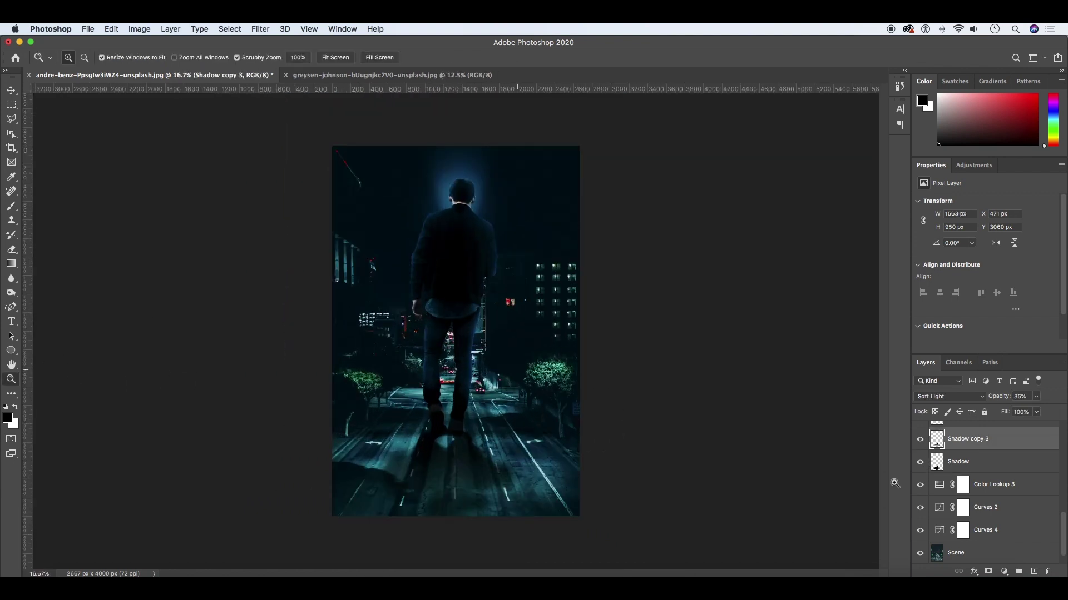
Try and undo an extra Curves layer, then paste the starry-sky image as Layer 4
left_click(985, 530)
left_click(1005, 572)
left_click(978, 409)
left_click_drag(992, 284, 985, 267)
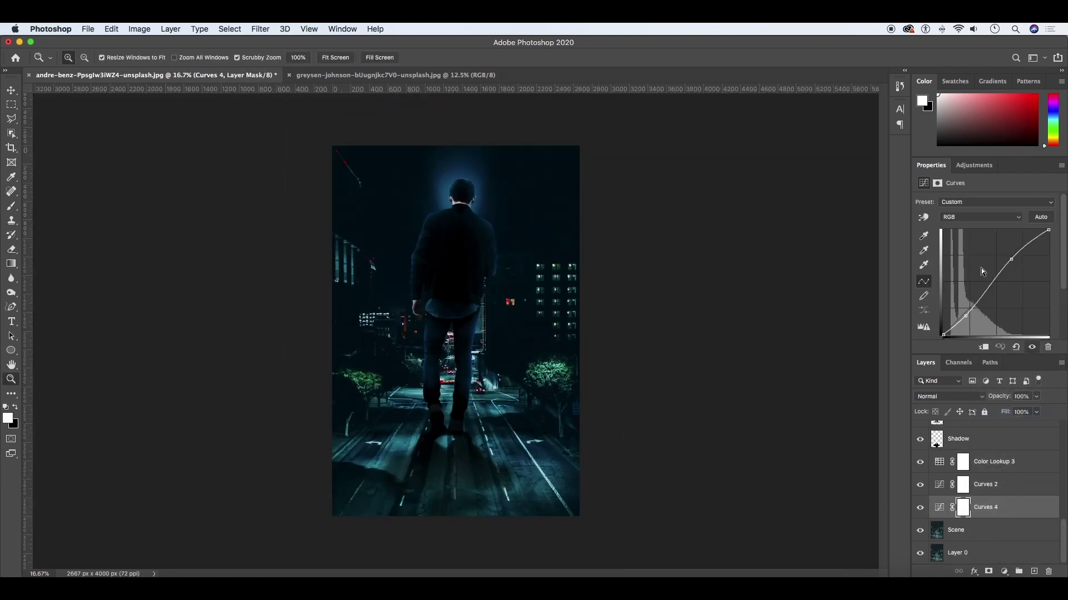
key("super+z")
key("super+v")
key("super+t")
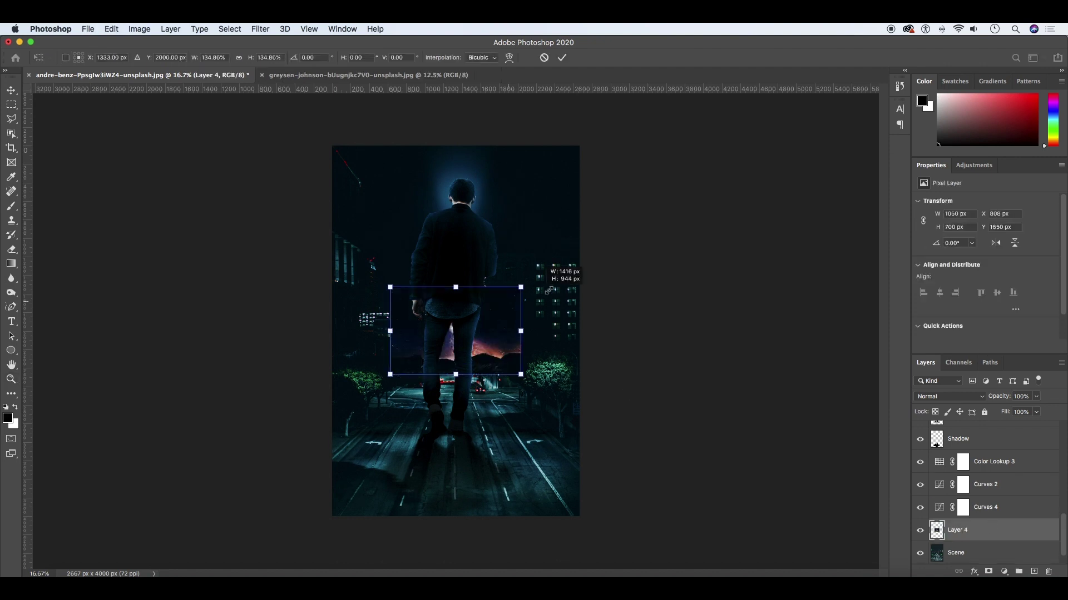
Move the starry sky layer up to the top of the image and erase unwanted parts
mouse_move(489, 260)
left_mouse_down()
mouse_move(489, 249)
mouse_move(450, 250)
left_mouse_up()
key("Return")
key("super+equal")
key("e")
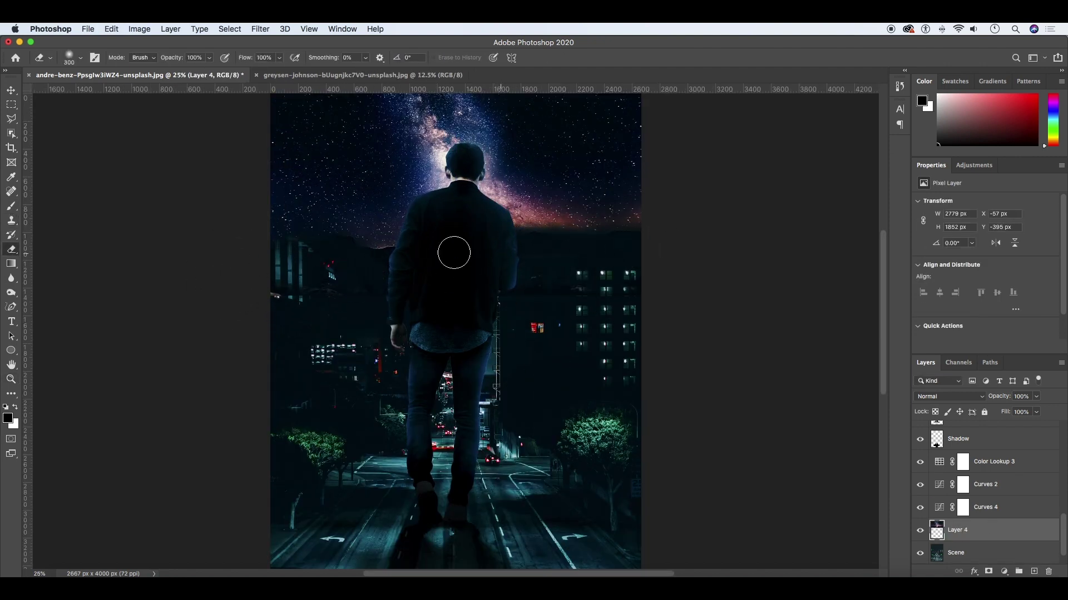
left_click(949, 397)
Try Soft Light blending on the sky layer, then return it to Normal
left_click(940, 524)
key("super+minus")
left_click(11, 378)
key("super+equal")
key("h")
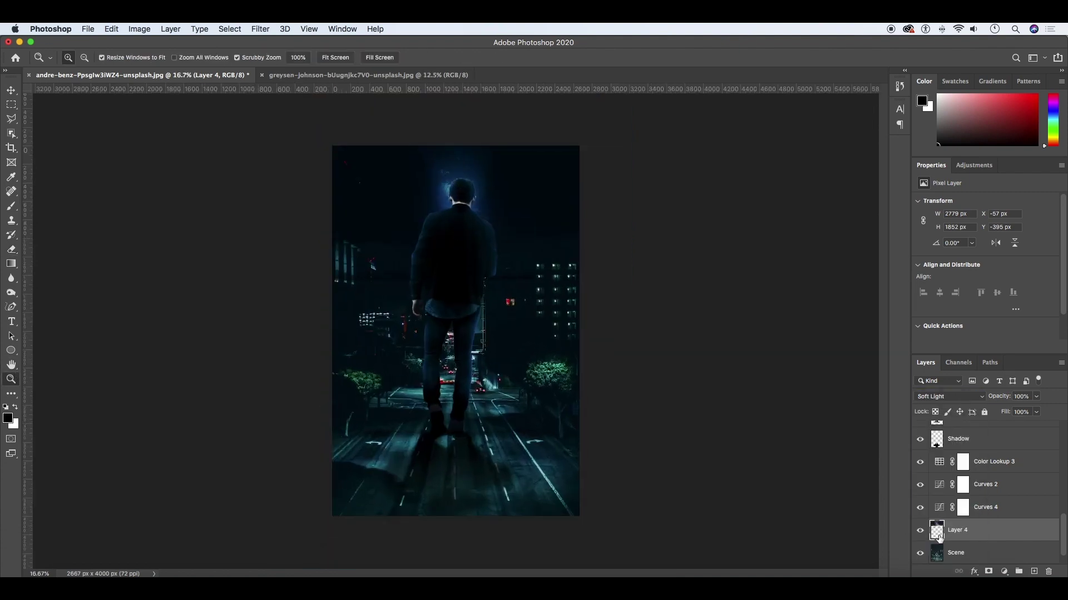
left_click(949, 396)
left_click(945, 276)
Split the sky layer's Blend If slider so its dark areas fade out softly
double_click(1001, 530)
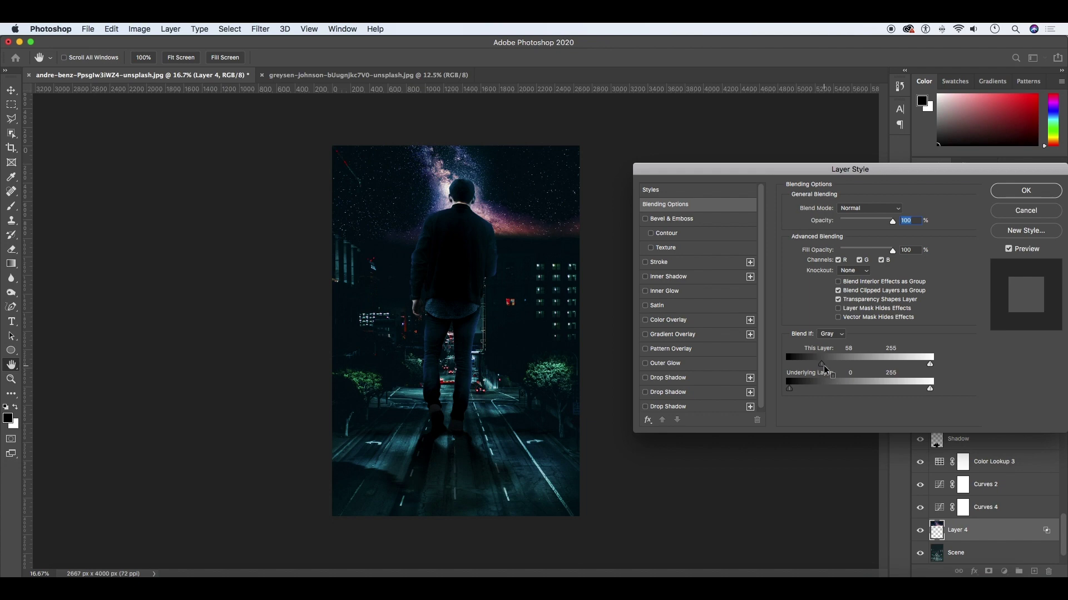
left_click_drag(824, 367, 859, 367)
key("Return")
key("e")
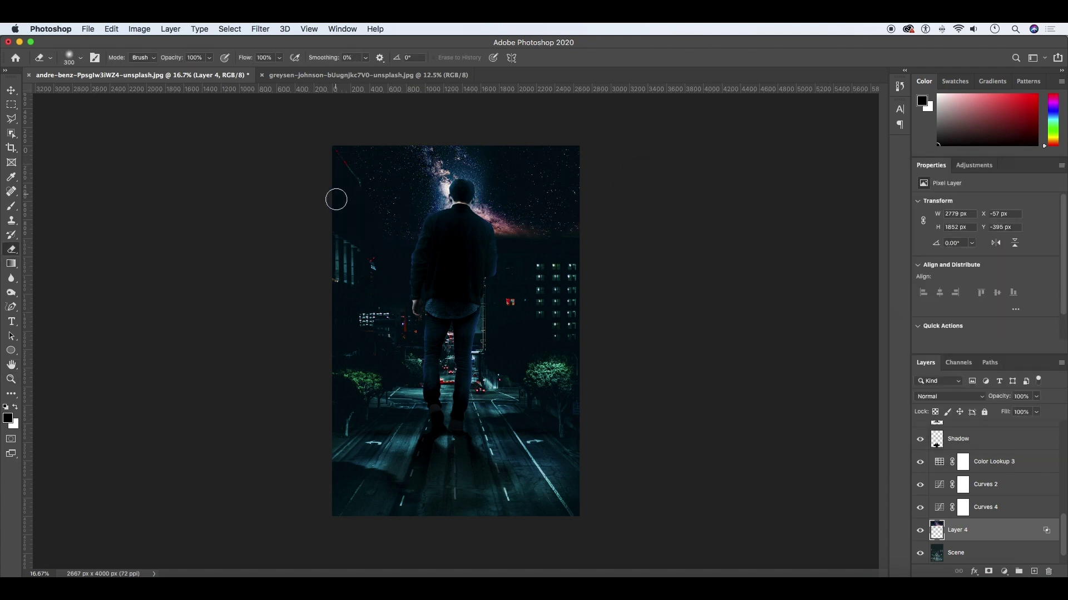
left_click_drag(636, 296, 628, 296)
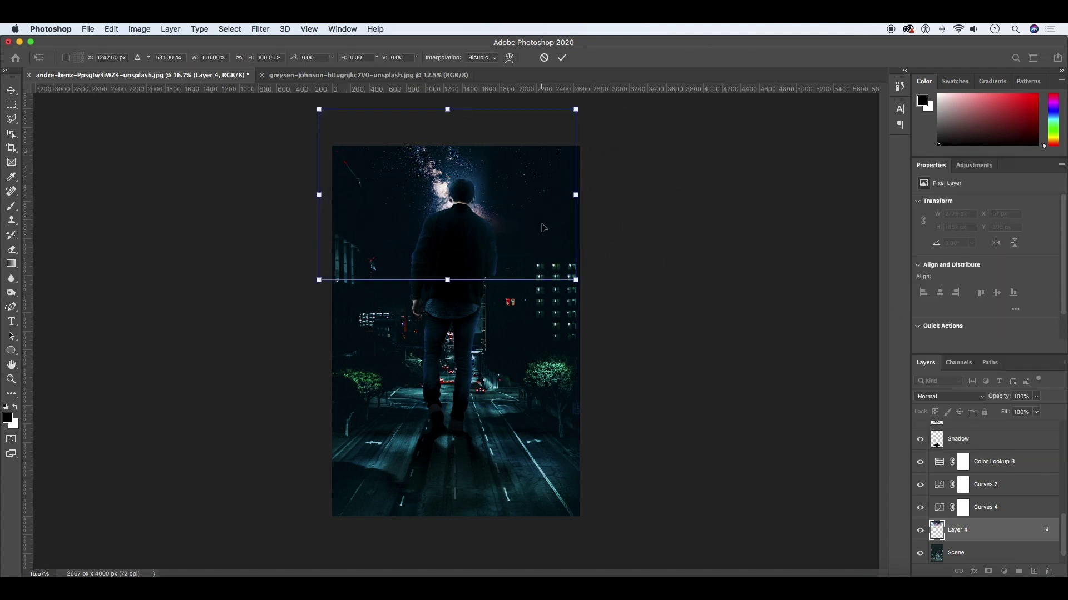
Desaturate the galaxy with Hue/Saturation and add a new empty layer above the sky
left_click(949, 396)
left_click(931, 533)
key("ctrl+u")
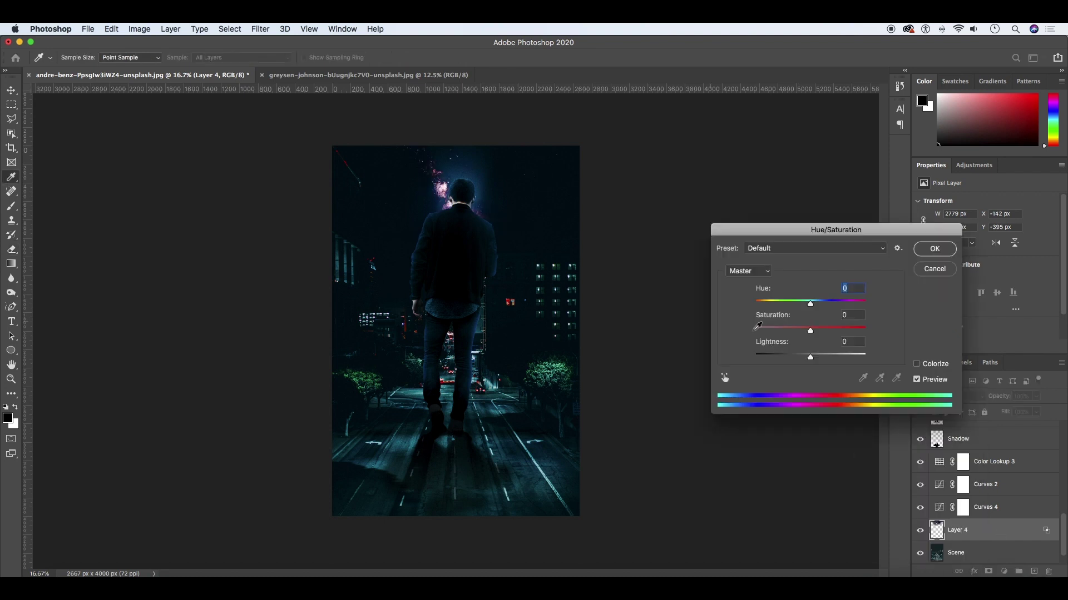
key("Return")
left_click(949, 396)
left_click(939, 261)
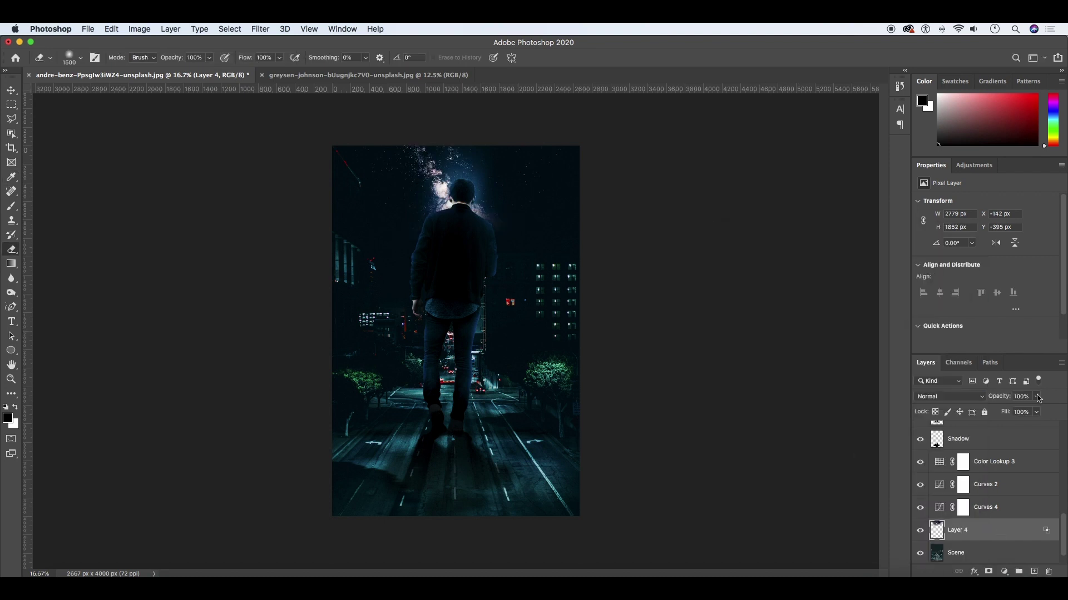
left_click(1034, 571)
key("b")
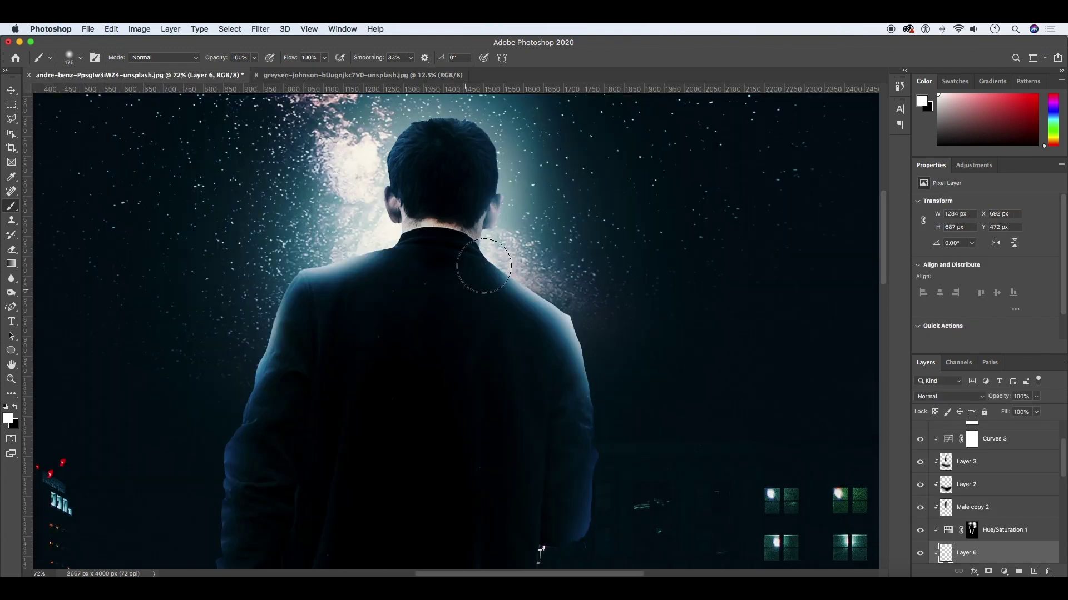
Paint a blue rim light along the shoulder and blend it in Soft Light
mouse_move(484, 252)
left_mouse_down()
mouse_move(614, 368)
mouse_move(592, 414)
left_mouse_up()
left_click(950, 397)
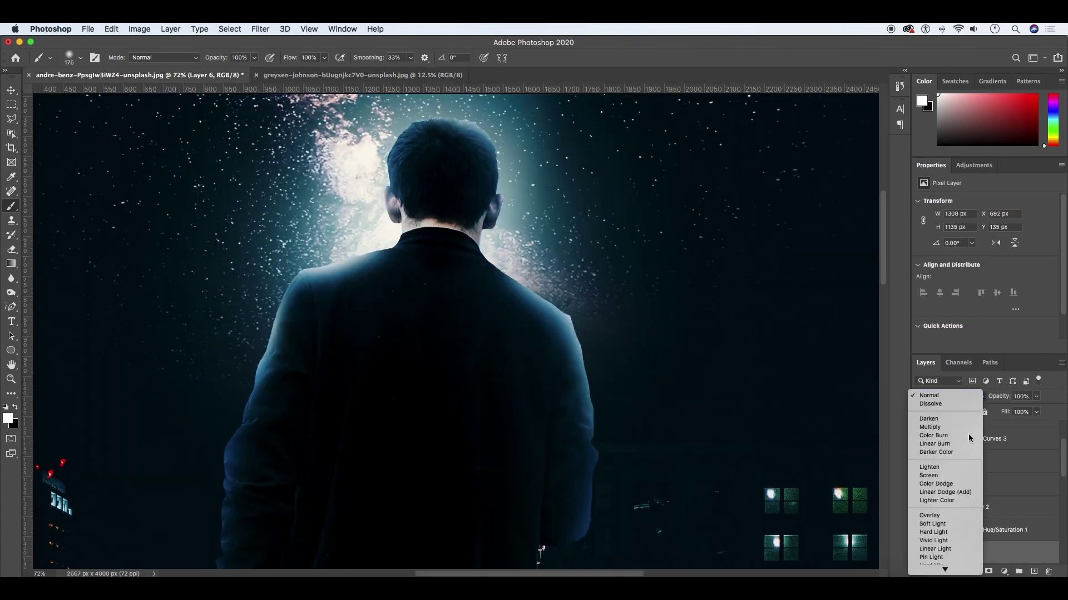
left_click(929, 522)
Add a Color Lookup adjustment layer with a film 3D LUT look
scroll(990, 490, "up", 5)
left_click(972, 440)
scroll(1012, 431, "down", 2)
left_click(1004, 572)
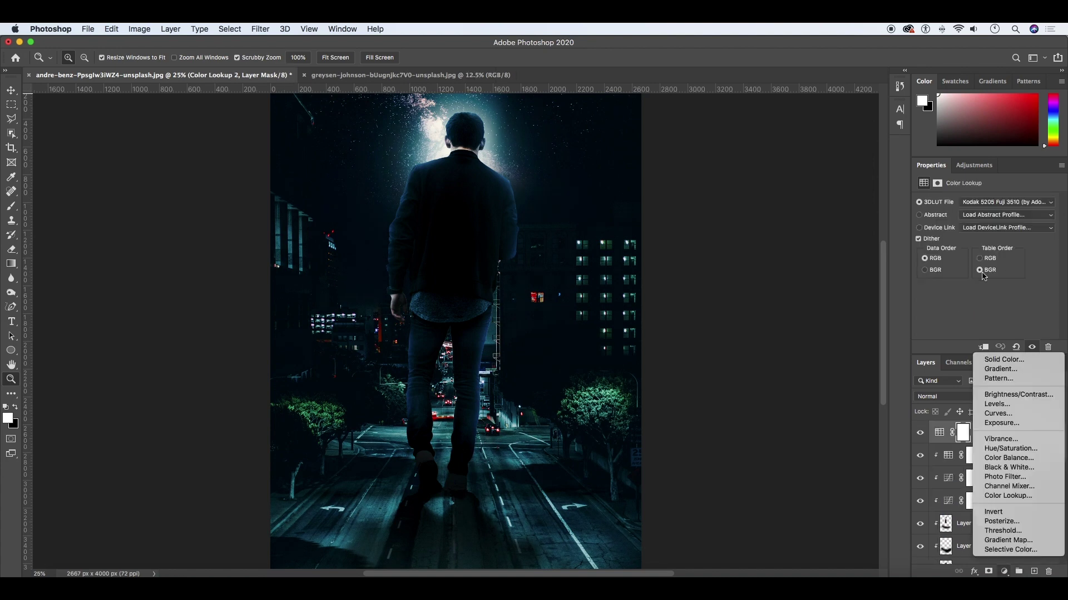
left_click(995, 497)
left_click(983, 204)
left_click(982, 239)
left_click(982, 205)
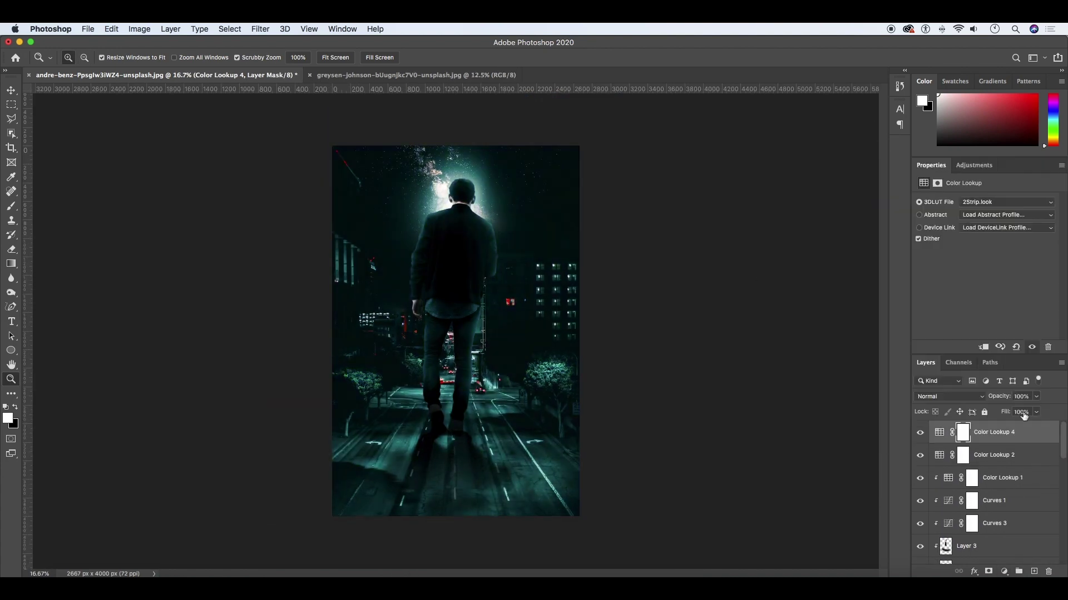
Paint a white glow behind the man on Layer 7, in Soft Light at reduced opacity
scroll(989, 489, "down", 5)
left_click(979, 489)
key("b")
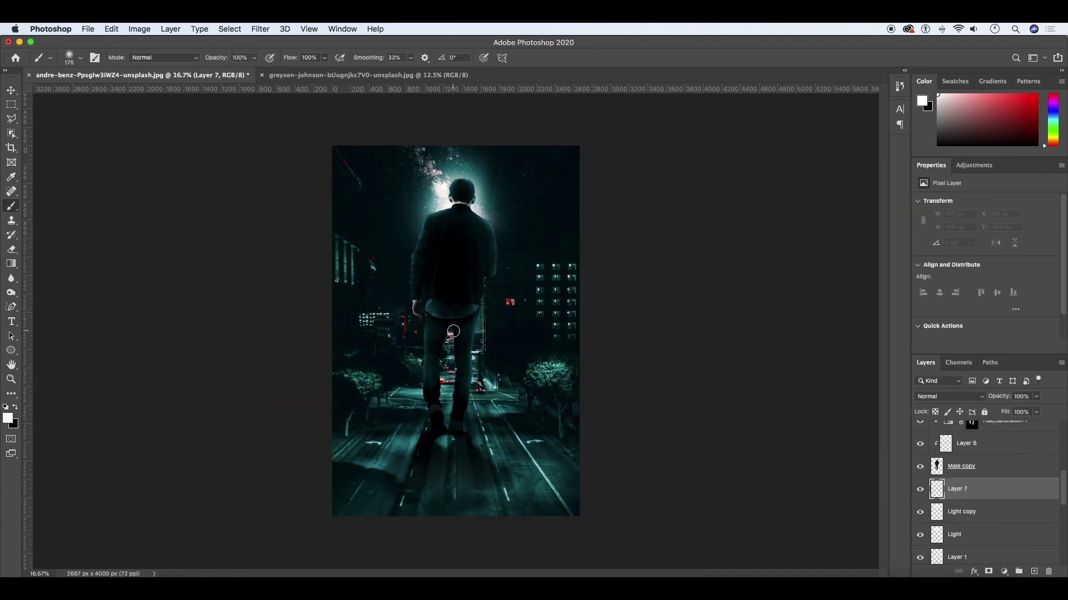
key("bracketright")
key("bracketright")
left_click_drag(452, 272, 451, 383)
left_click(949, 396)
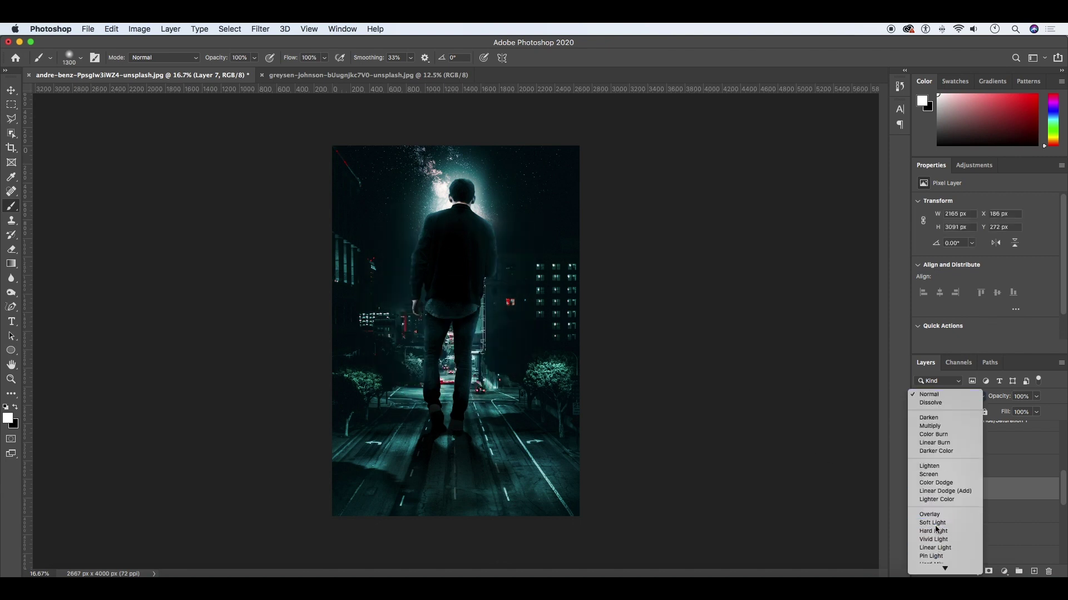
left_click(945, 476)
left_click_drag(1036, 396, 1020, 415)
Select the sky layer and zoom in on the man
scroll(990, 489, "down", 5)
left_click(958, 526)
key("e")
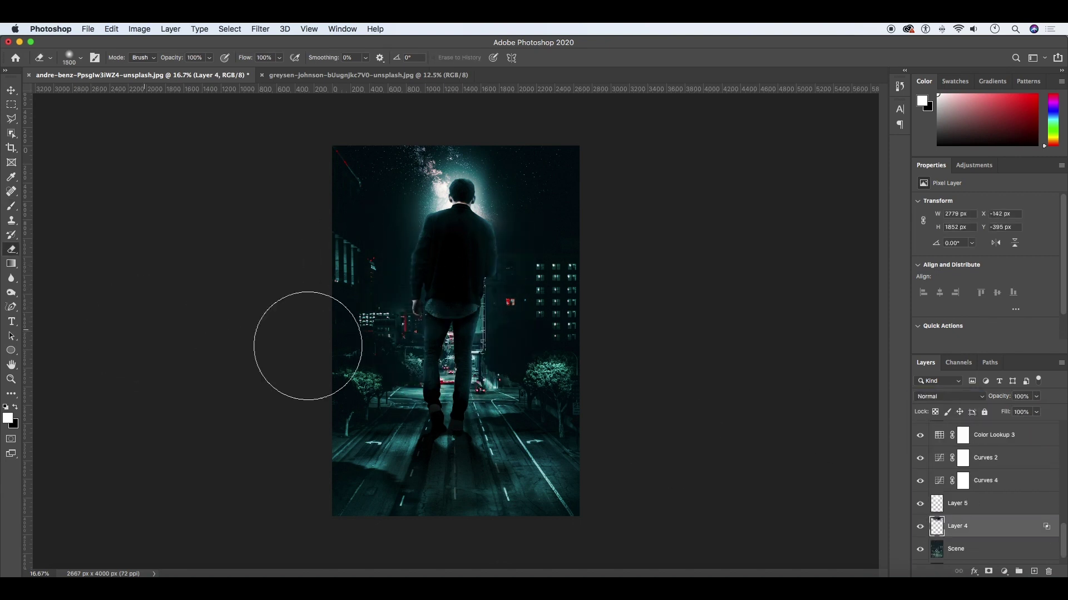
key("z")
left_click(455, 294)
Add a Hue/Saturation adjustment layer that reduces the whole image's saturation
scroll(989, 489, "up", 10)
left_click(995, 433)
left_click(1004, 572)
left_click(995, 453)
mouse_move(985, 265)
left_mouse_down()
mouse_move(923, 266)
mouse_move(969, 267)
left_mouse_up()
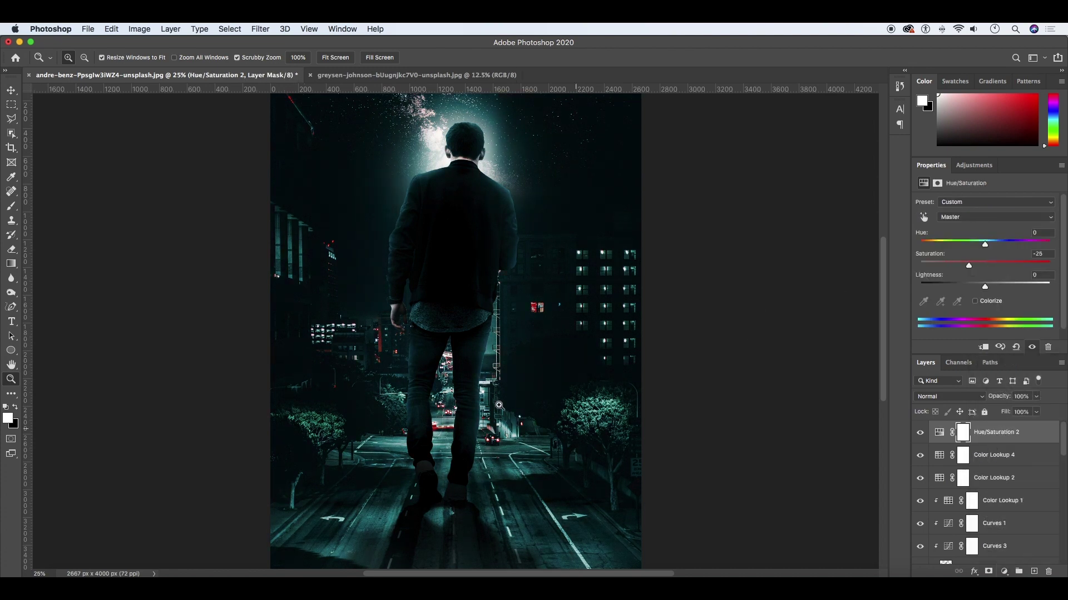
Add a Curves adjustment above Layer 8 that deepens the shadows
scroll(990, 489, "down", 5)
left_click(966, 495)
key("b")
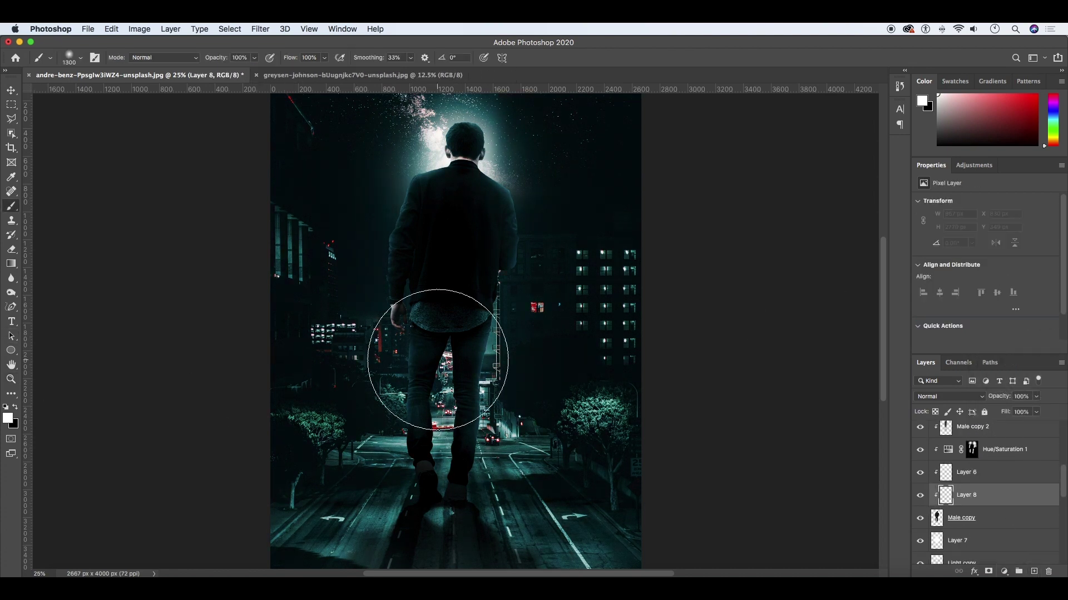
key("bracketleft")
scroll(406, 314, "up", 5)
left_click(1005, 571)
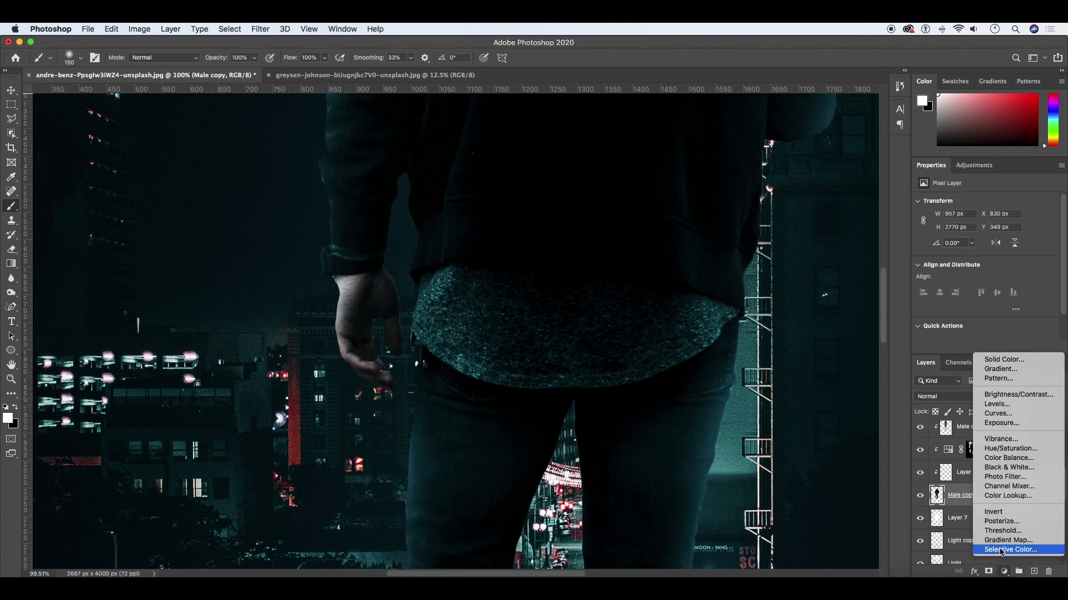
left_click(990, 422)
left_click_drag(1005, 303, 946, 303)
key("ctrl+0")
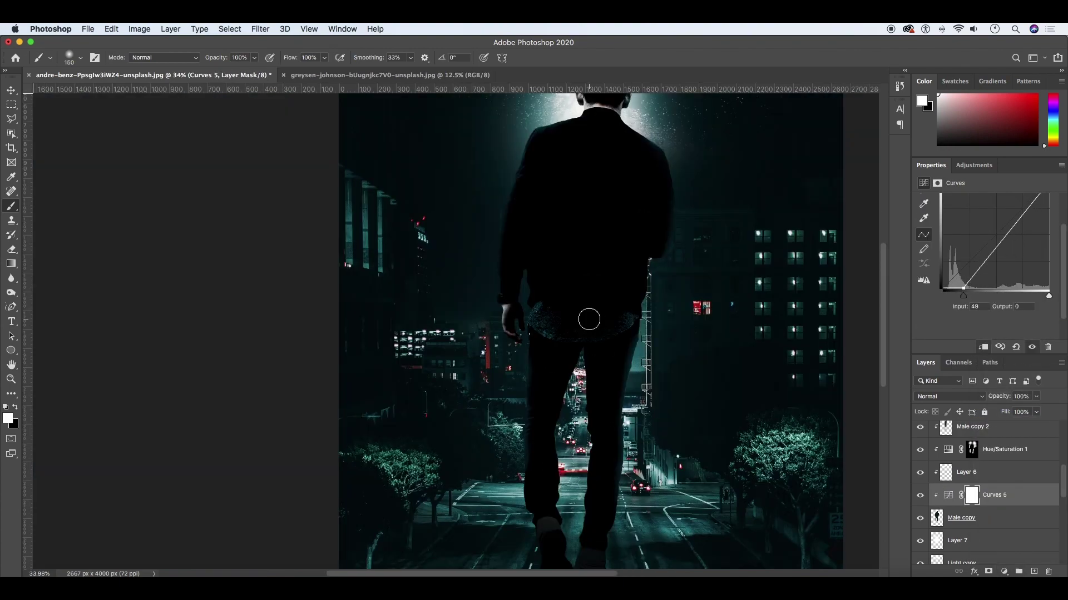
key("z")
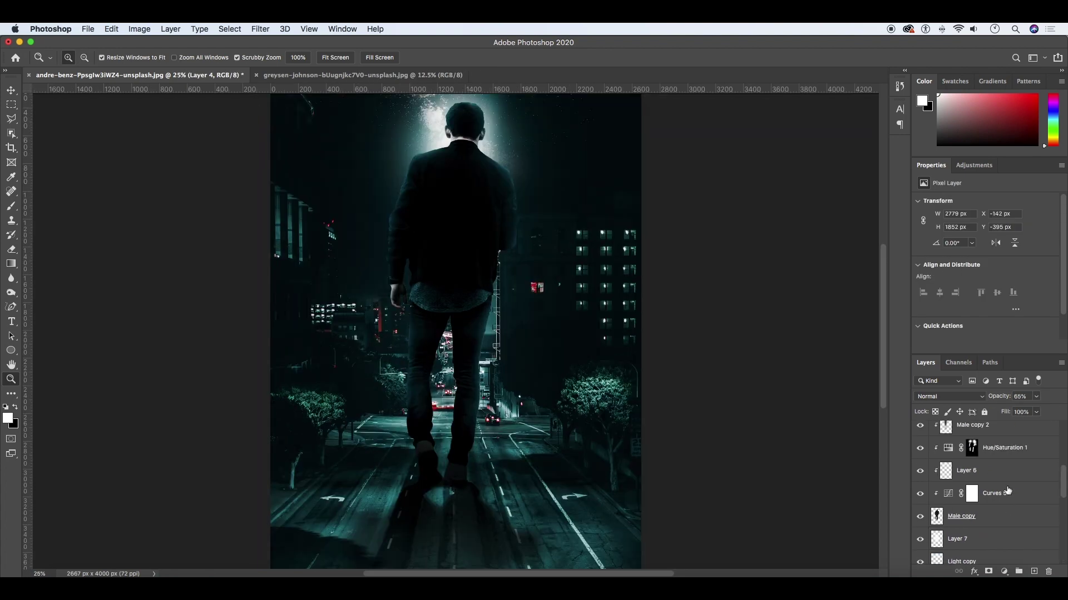
Add Hue/Saturation 3 tinting the legs blue, moved above Layer 3 with lower lightness
key("b")
scroll(556, 467, "left", 6)
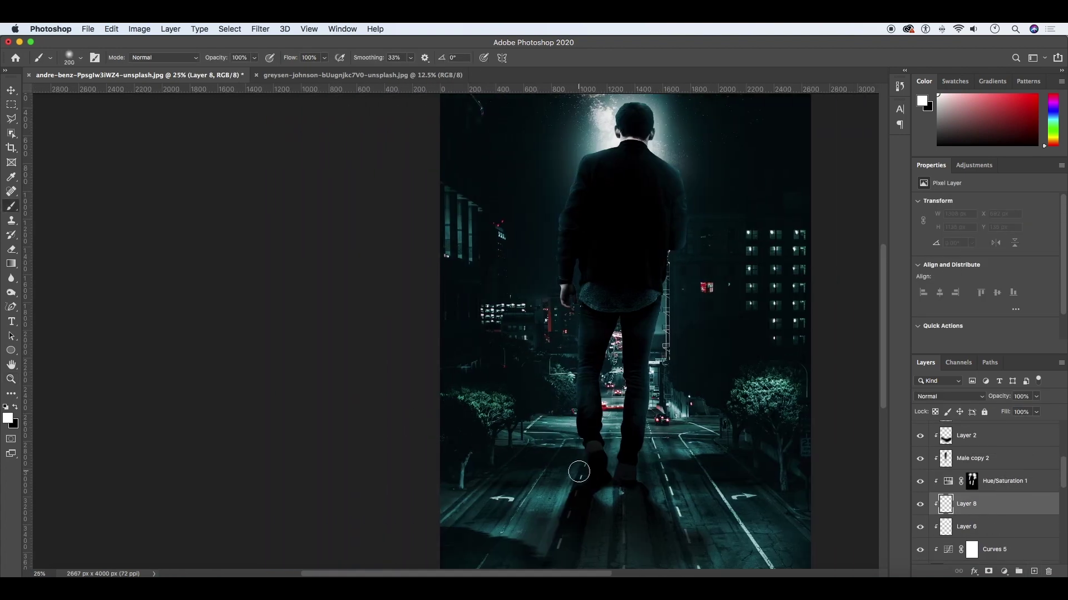
scroll(623, 474, "up", 5)
left_click(1004, 572)
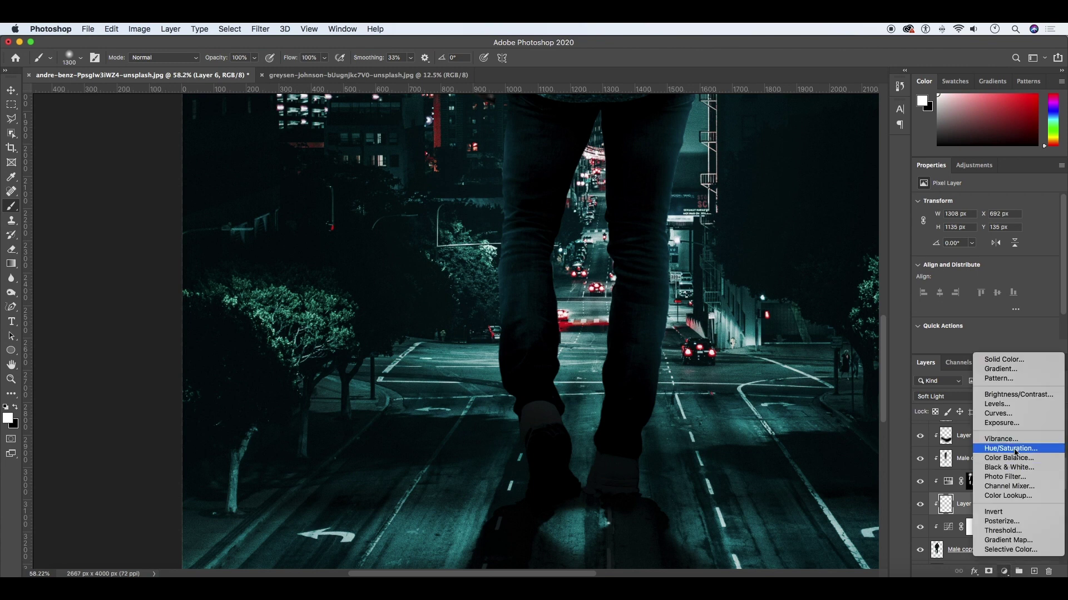
left_click(1001, 451)
left_click_drag(1005, 245, 1007, 245)
mouse_move(985, 286)
left_mouse_down()
mouse_move(1003, 286)
mouse_move(997, 265)
left_mouse_up()
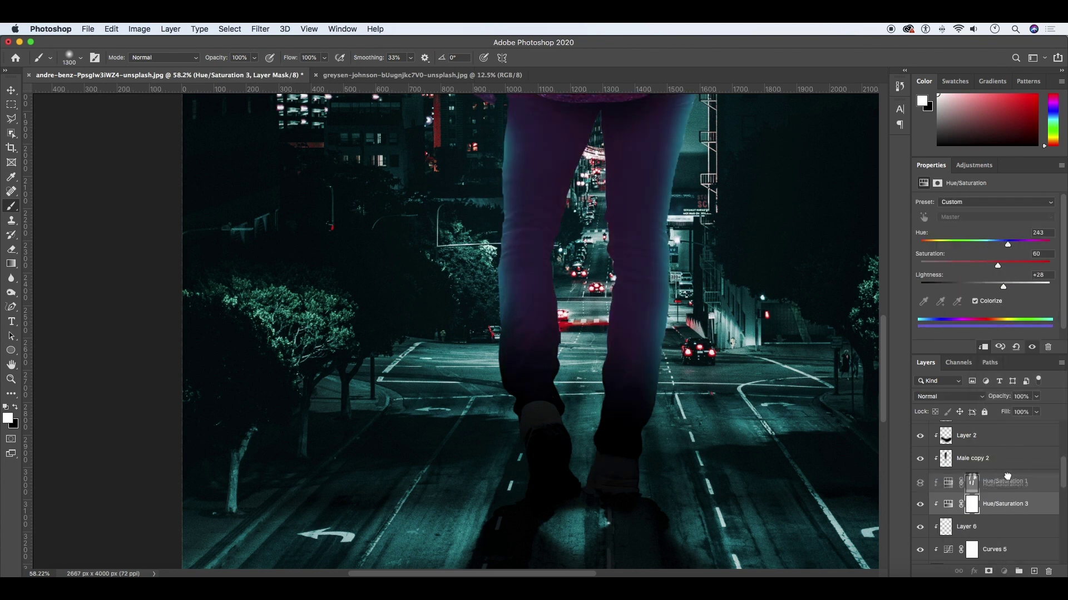
left_click_drag(1009, 504, 993, 435)
left_click_drag(1008, 245, 1000, 245)
left_click_drag(1003, 287, 996, 287)
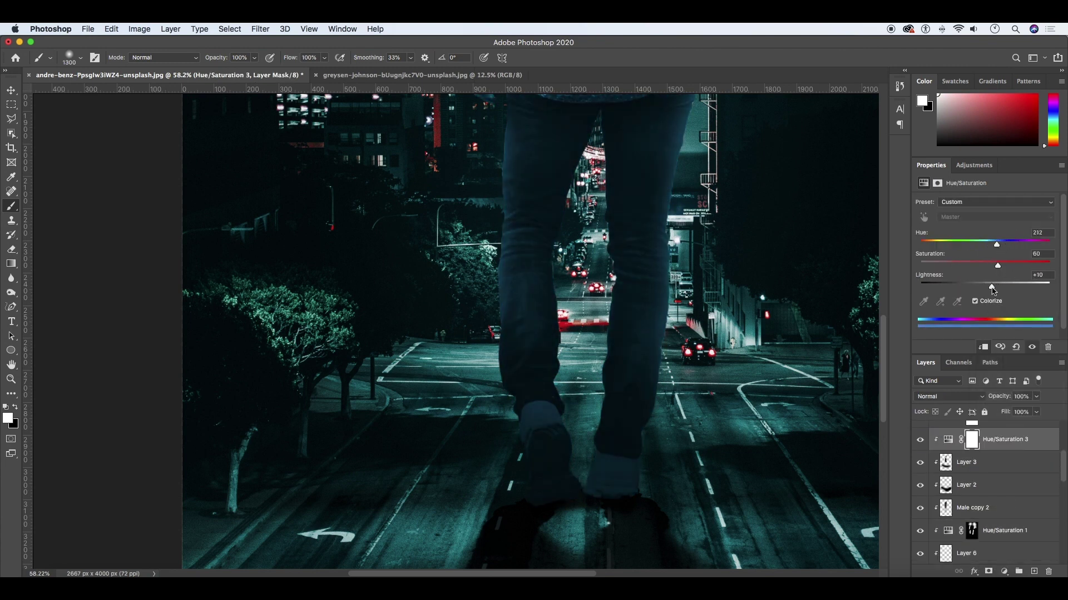
Invert Hue/Saturation 3's mask to black and make the brush much smaller
left_click(971, 440)
key("ctrl+i")
key("bracketleft")
key("bracketleft")
key("bracketleft")
key("bracketleft")
key("bracketleft")
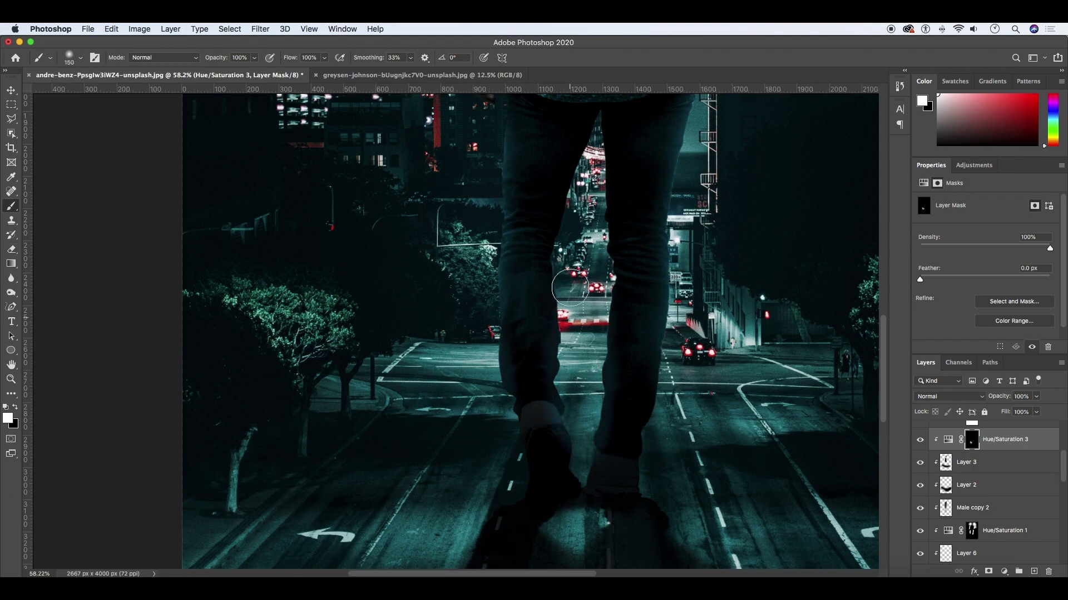
scroll(571, 341, "up", 5)
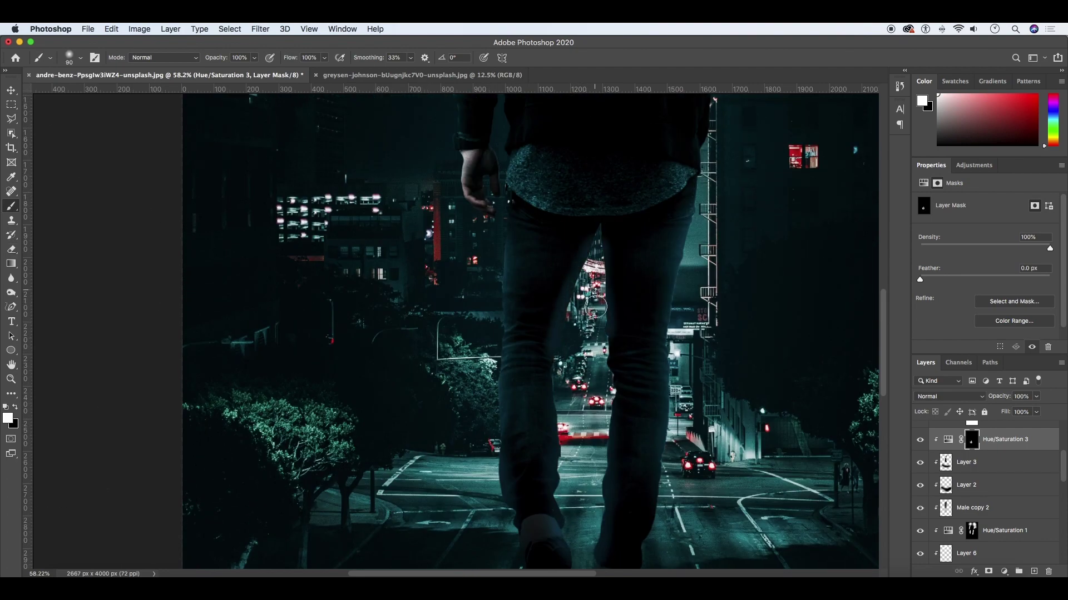
scroll(603, 349, "down", 5)
scroll(566, 364, "up", 3)
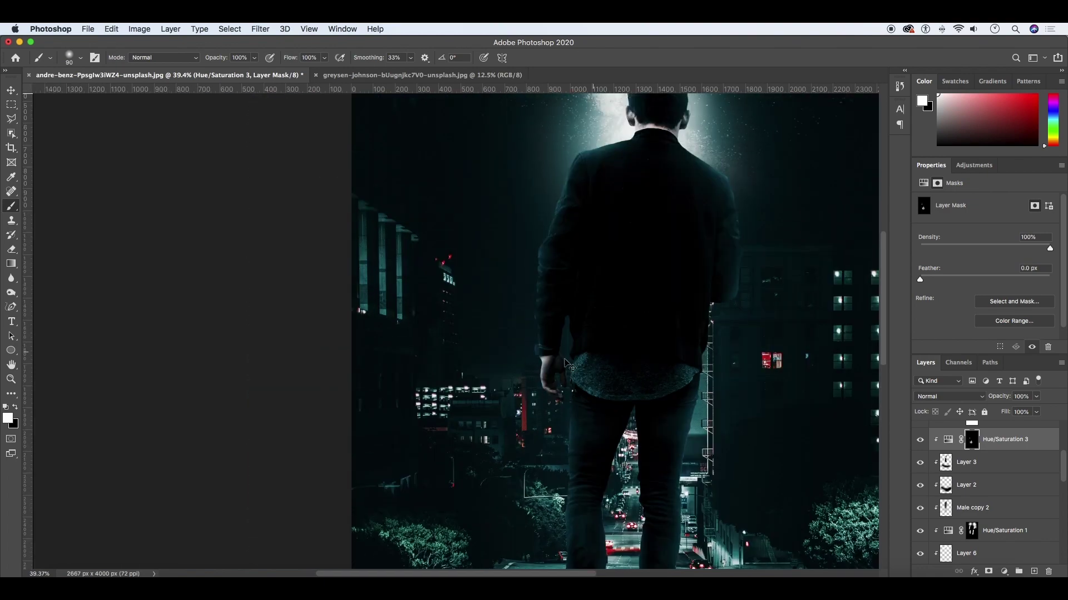
Zoom out and set the Shadow copy layer to Soft Light blending
key("z")
left_click_drag(541, 248, 480, 335)
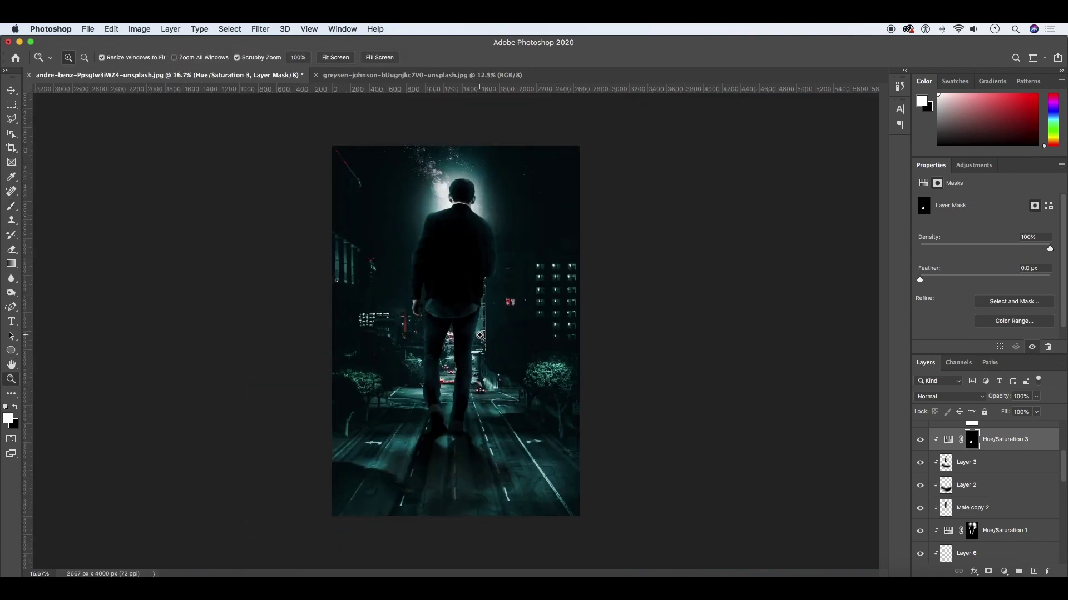
scroll(982, 507, "down", 5)
left_click(979, 478)
left_click(949, 396)
Lower the Shadow copy layer's opacity and set Shadow copy 4 to 82%
left_click(945, 514)
left_click(1035, 397)
left_click(968, 433)
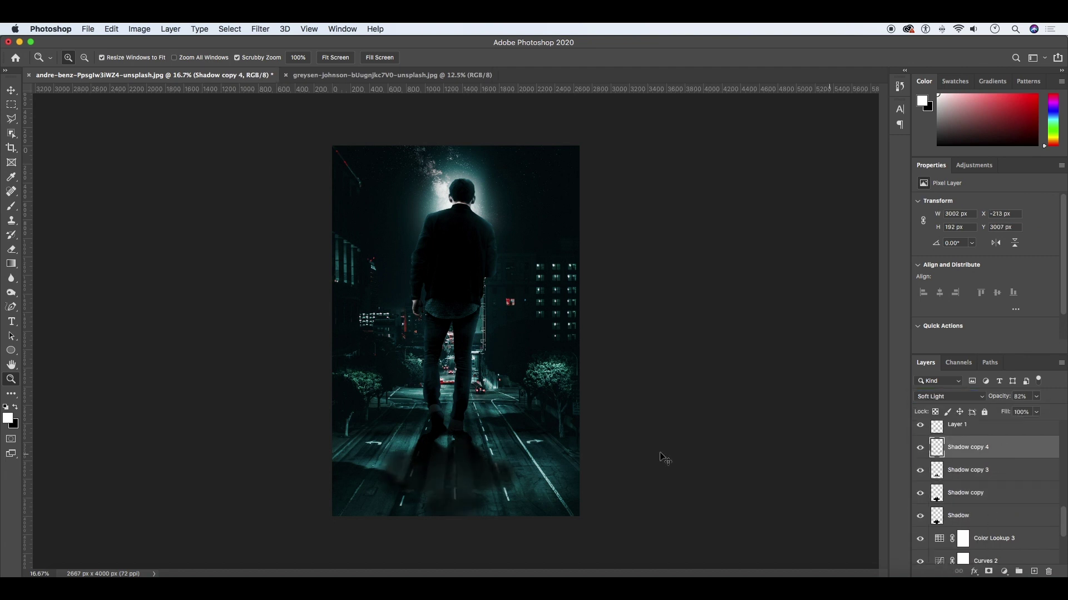
scroll(981, 489, "up", 1)
left_click(1037, 396)
Duplicate the shadow into Shadow copy 5, widen and tilt it across the road at about 51% opacity
key("ctrl+alt+t")
left_click_drag(590, 439, 651, 441)
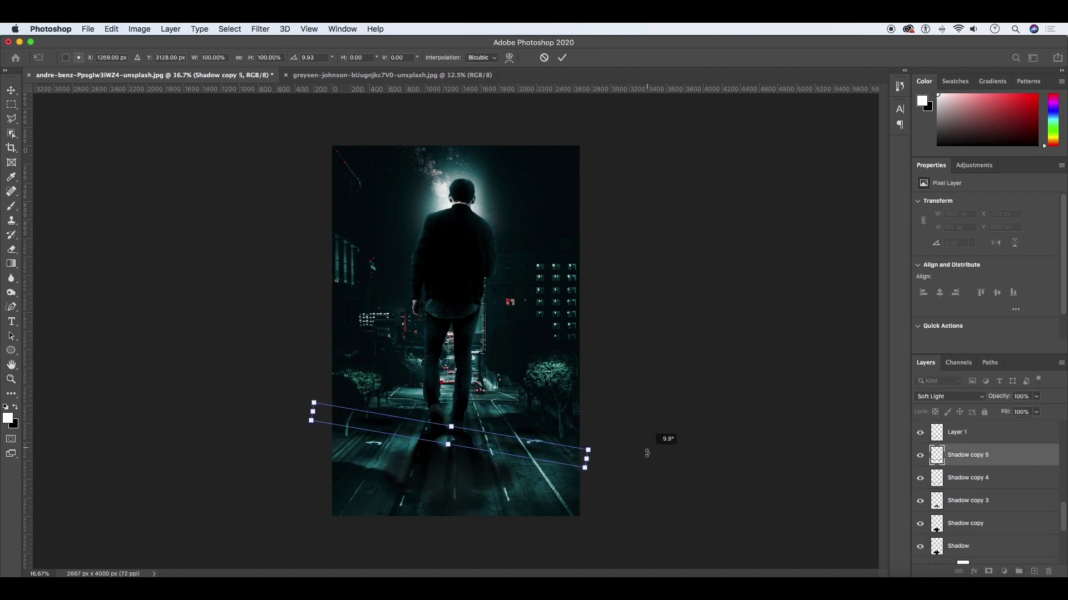
key("Return")
left_click_drag(1013, 413, 1014, 412)
left_click_drag(442, 432, 502, 428)
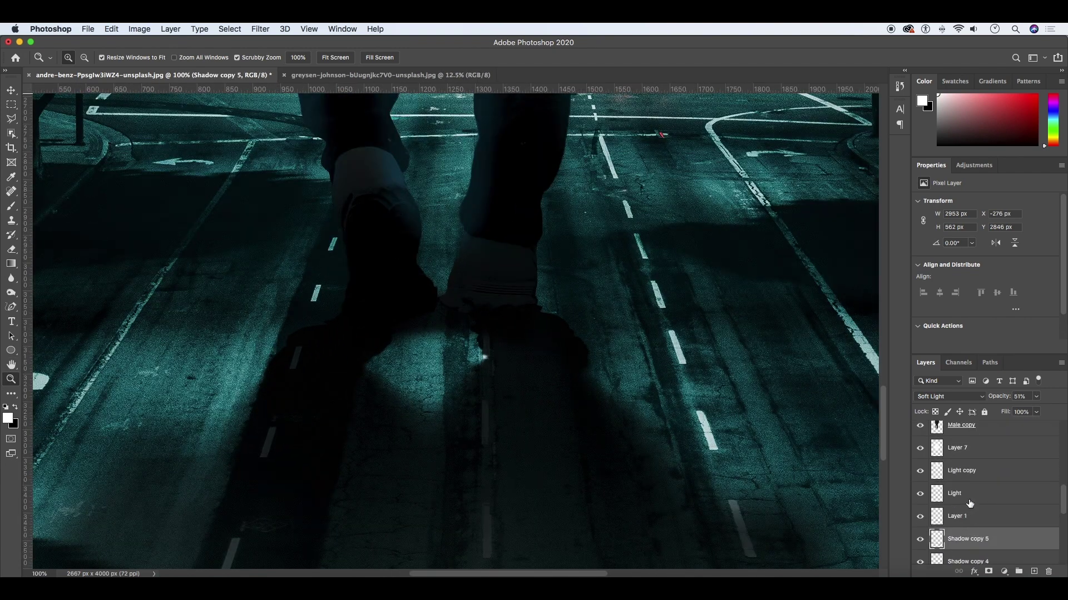
Paint a dark contact shadow under the shoe on Layer 9 at 67% opacity
key("b")
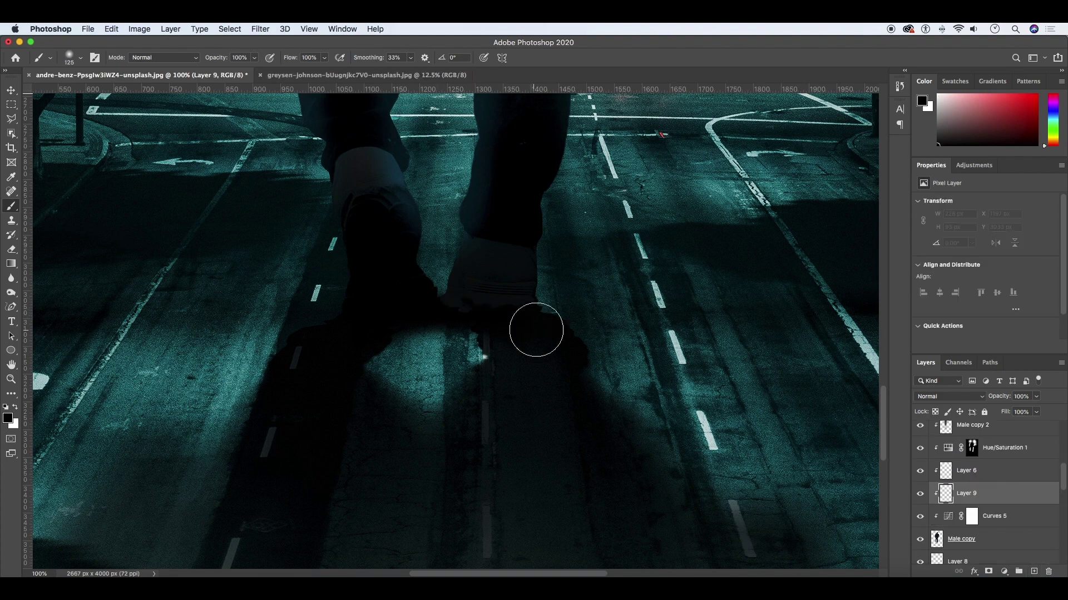
left_click(12, 380)
key("6")
key("7")
key("ctrl+0")
left_click(431, 328, "alt")
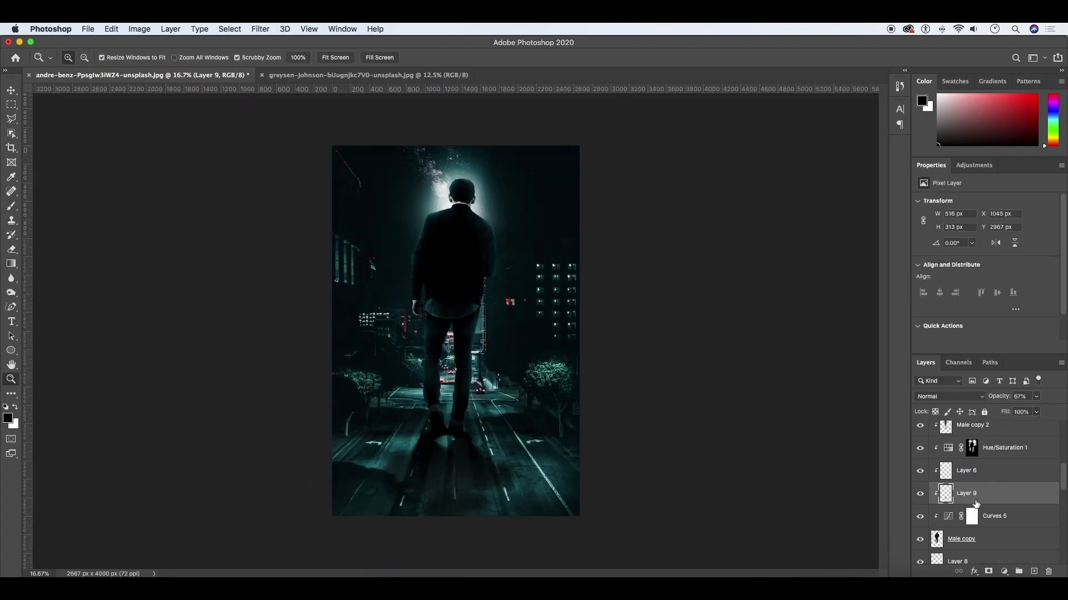
scroll(1002, 516, "down", 5)
Stretch the Light copy 2 glow taller down the street with Free Transform
left_click(967, 488)
key("ctrl+t")
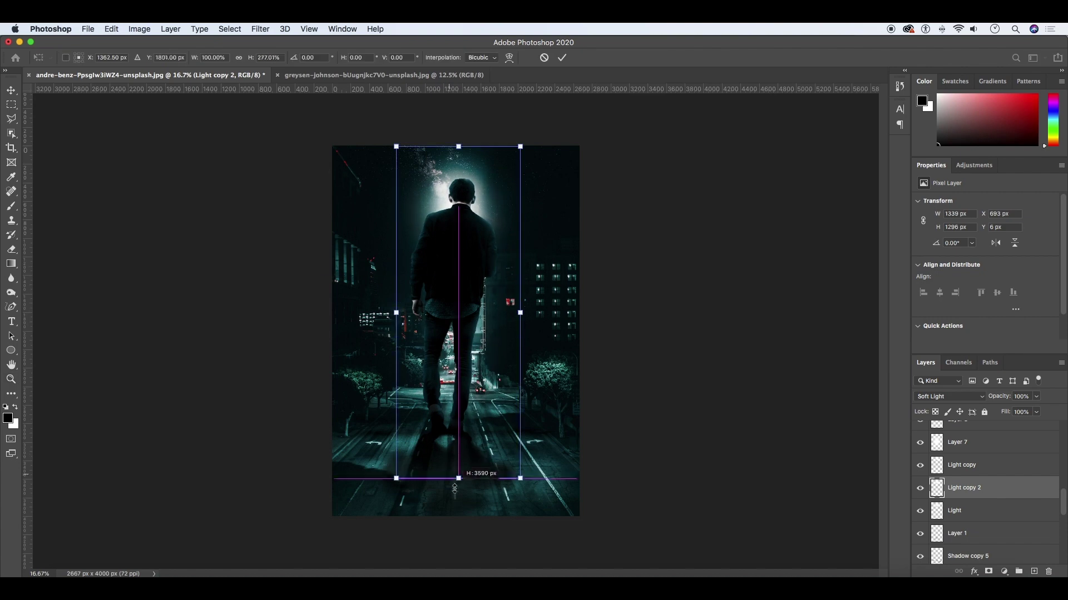
left_click_drag(460, 262, 457, 261)
key("Return")
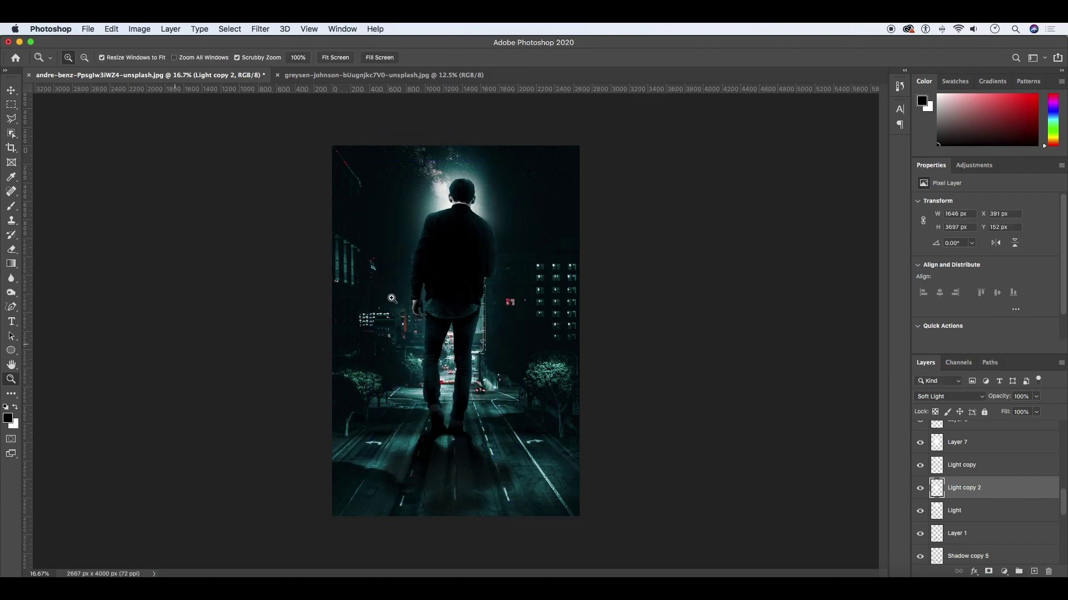
left_click(455, 309)
scroll(990, 500, "down", 5)
Adjust Layer 4's opacity and check the Light layer's blend mode
left_click(968, 507)
left_click(1035, 396)
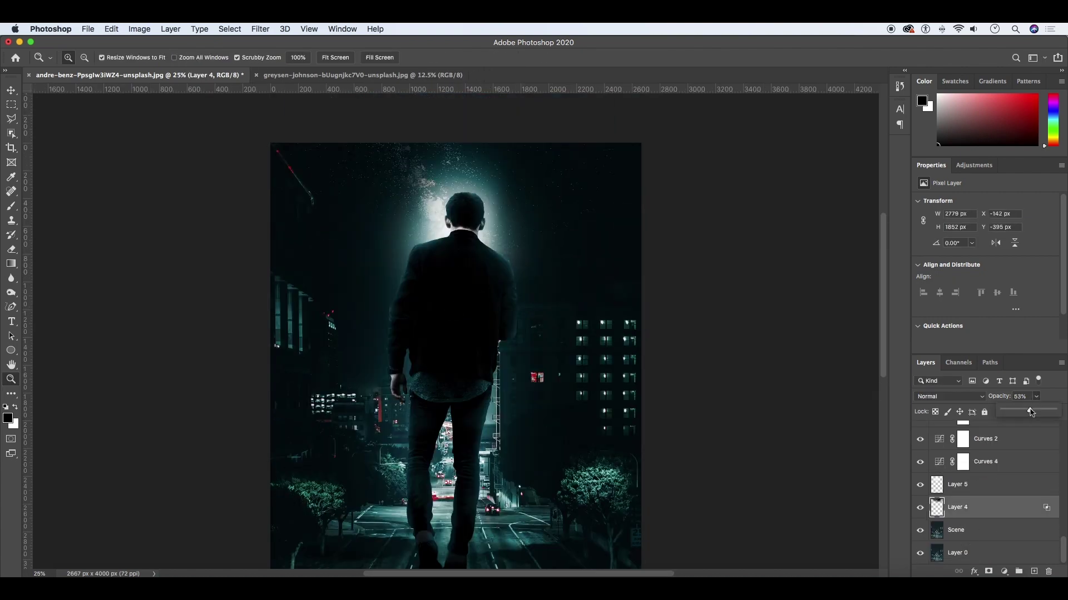
left_click(455, 289, "alt")
scroll(995, 495, "up", 5)
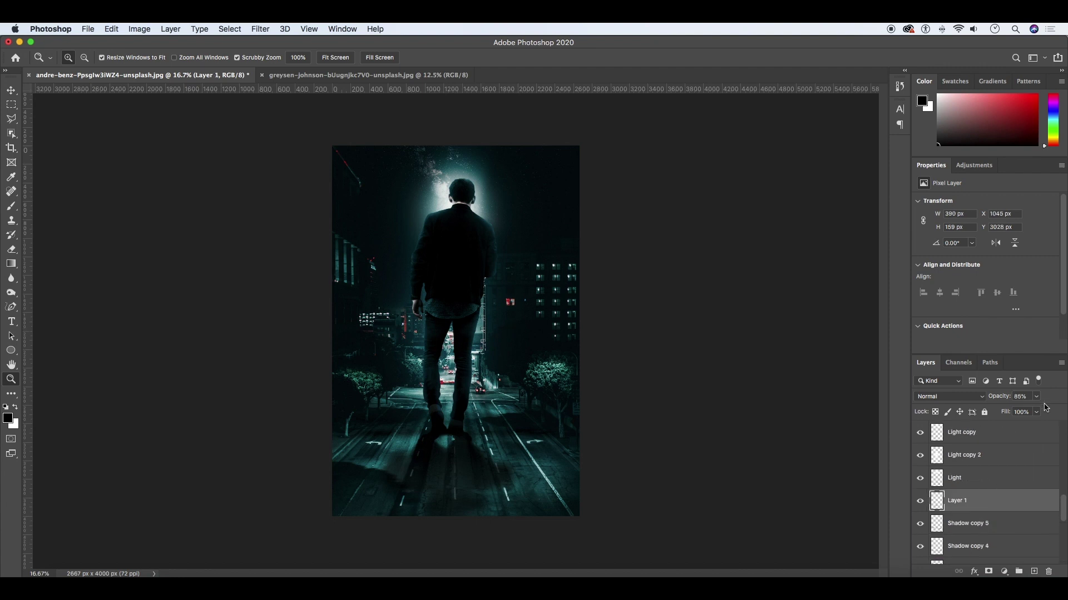
left_click(967, 478)
left_click(949, 396)
Group all layers into Group 1 and stamp a merged copy of the composite
key("super+alt+a")
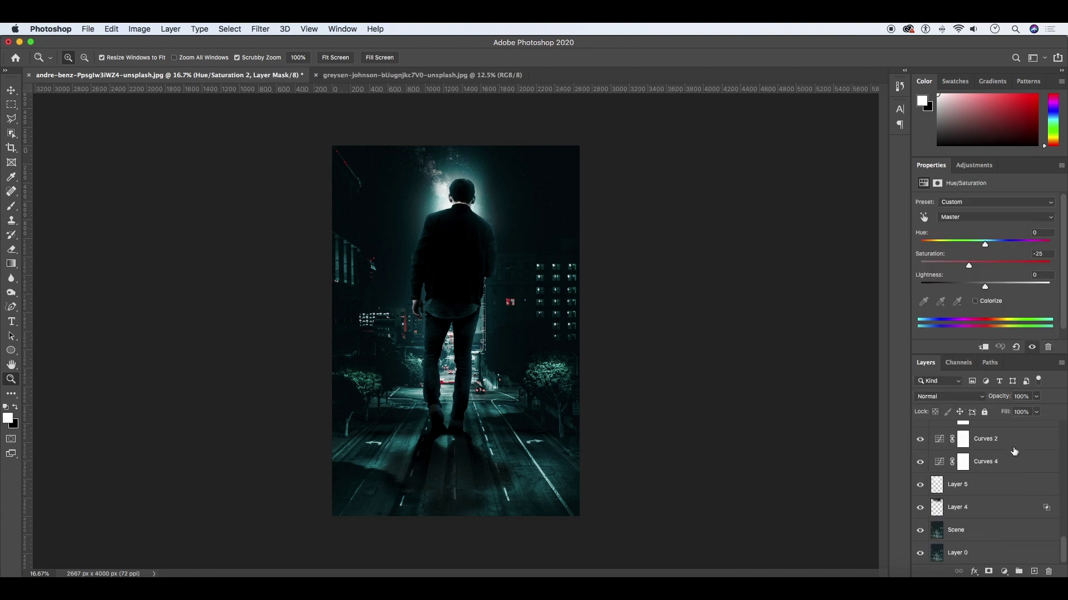
key("super+g")
key("super+j")
right_click(956, 436)
Hide Group 1, name the merged copy 'Complete' and convert it to a smart object
left_click(944, 479)
type("e")
key("Return")
right_click(995, 433)
left_click(898, 250)
In the Camera Raw Filter, cool the temperature, shift the tint and brighten the exposure
left_click(260, 29)
left_click(289, 100)
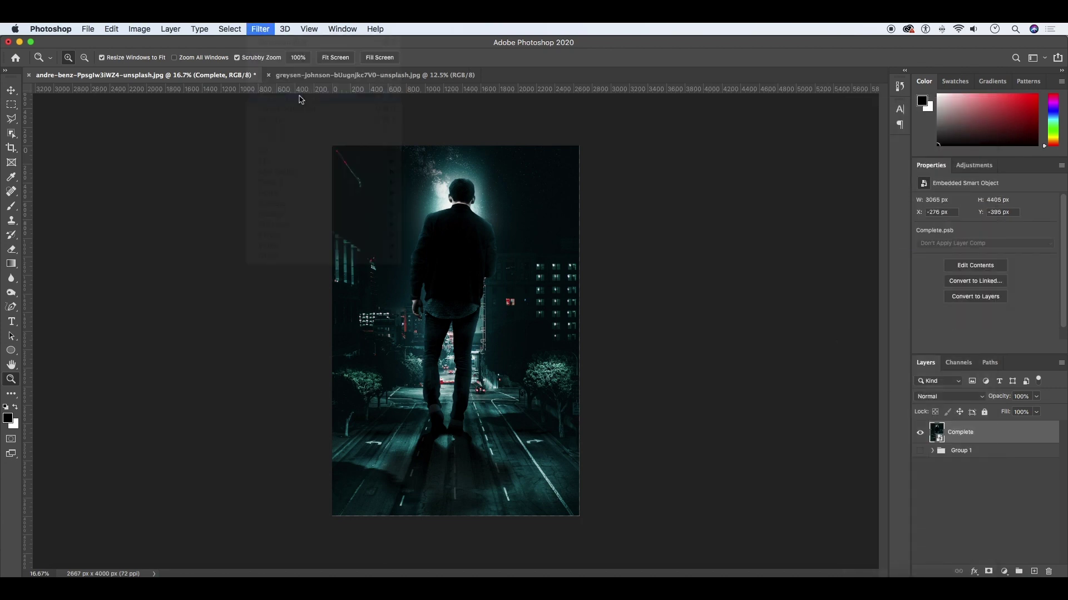
mouse_move(743, 247)
left_mouse_down()
mouse_move(729, 247)
mouse_move(756, 266)
left_mouse_up()
mouse_move(743, 302)
left_mouse_down()
mouse_move(756, 302)
mouse_move(735, 319)
mouse_move(802, 337)
mouse_move(753, 337)
mouse_move(726, 356)
mouse_move(756, 390)
left_mouse_up()
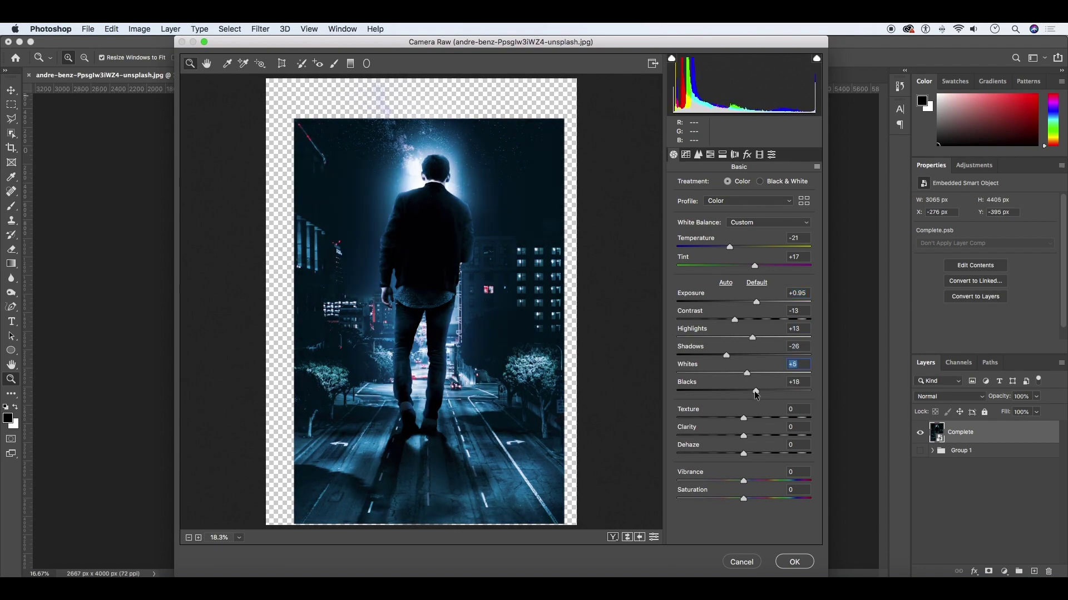
Add film grain in the Effects section, zooming in to inspect it
left_click(747, 154)
key("super+plus")
key("super+plus")
key("super+plus")
key("super+plus")
left_click_drag(677, 204, 726, 204)
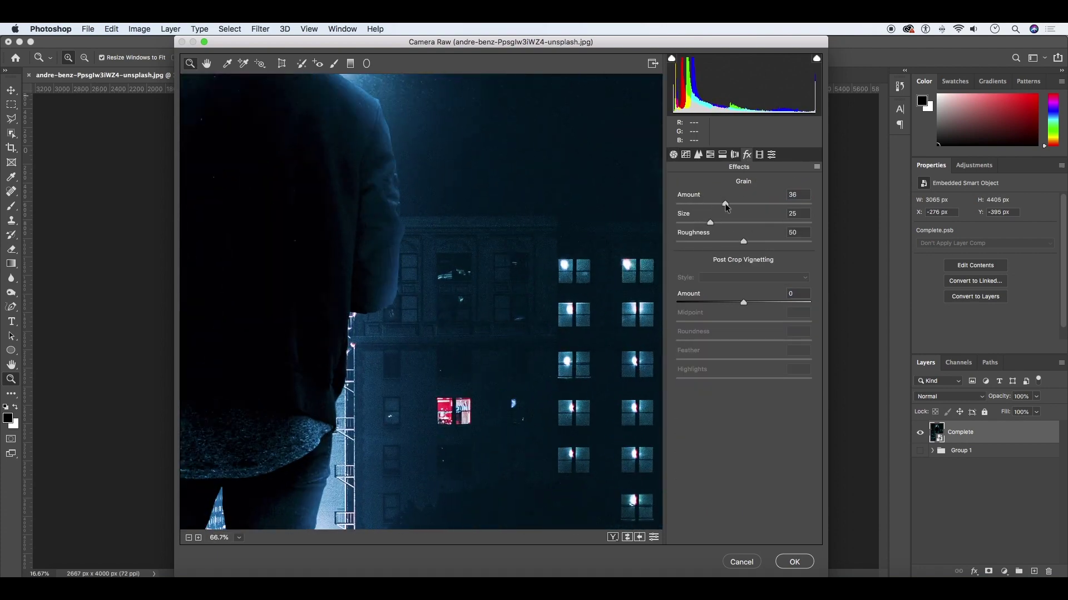
left_click(685, 154)
key("super+0")
Shift the Greens and Oranges hues, then lift the light tones on the tone curve
left_click(710, 155)
mouse_move(743, 283)
left_mouse_down()
mouse_move(799, 283)
mouse_move(677, 301)
left_mouse_up()
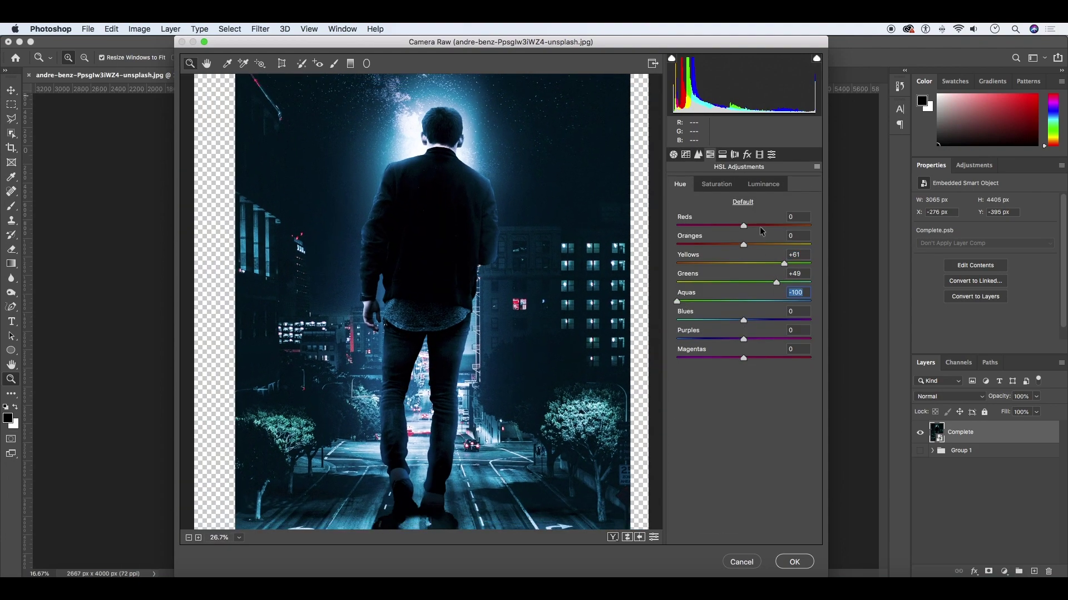
left_click_drag(686, 246, 684, 246)
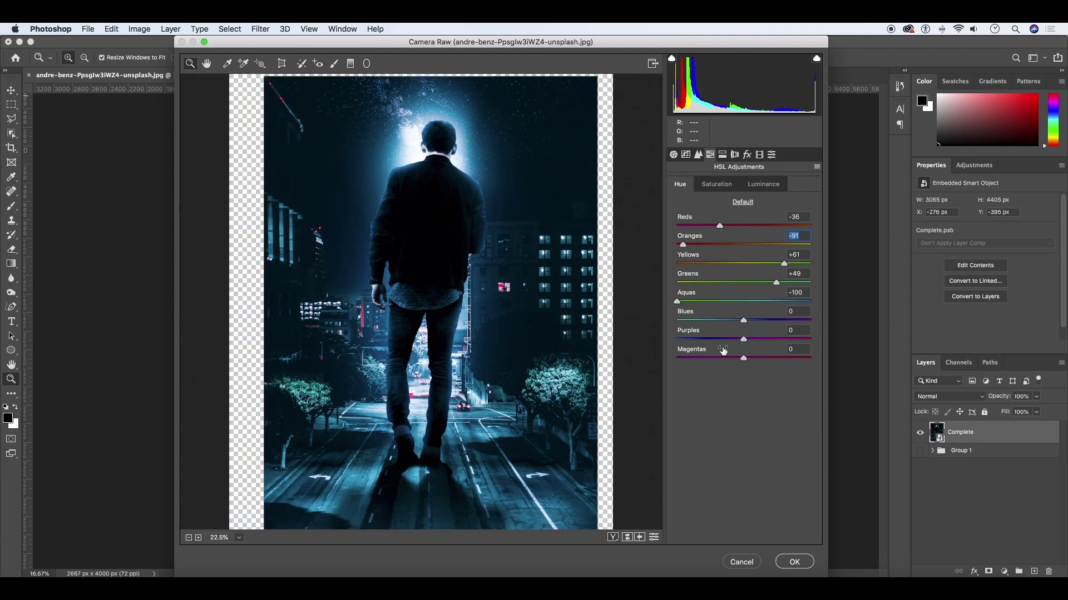
left_click(686, 154)
left_click_drag(743, 382, 771, 386)
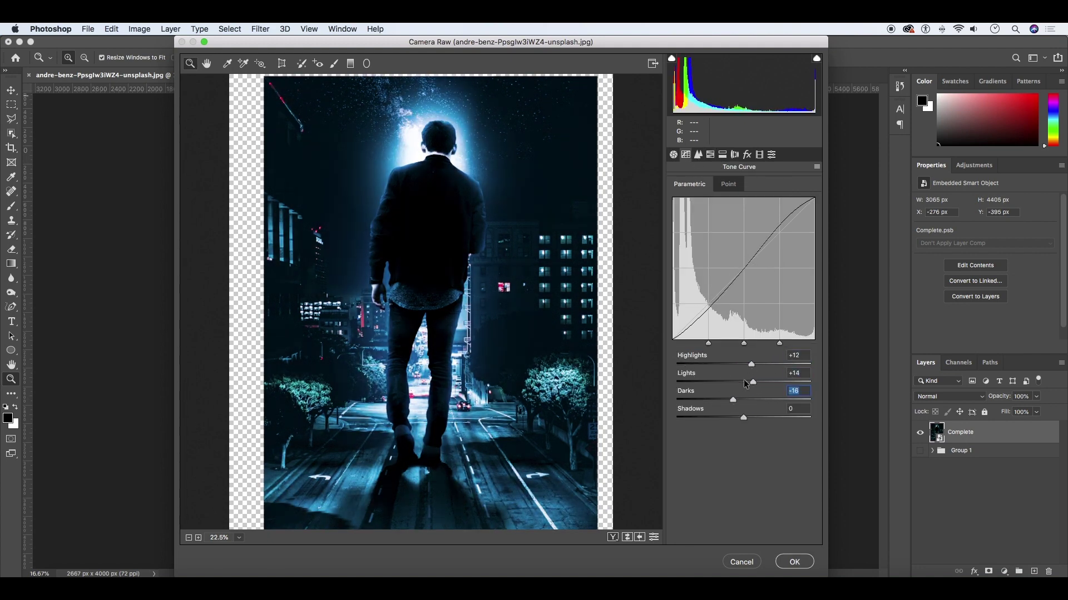
Pull the Highlights down, adjust Whites in Basic, and apply the Camera Raw grade
key("ctrl+alt+1")
left_click_drag(753, 338, 737, 339)
left_click_drag(697, 376, 701, 372)
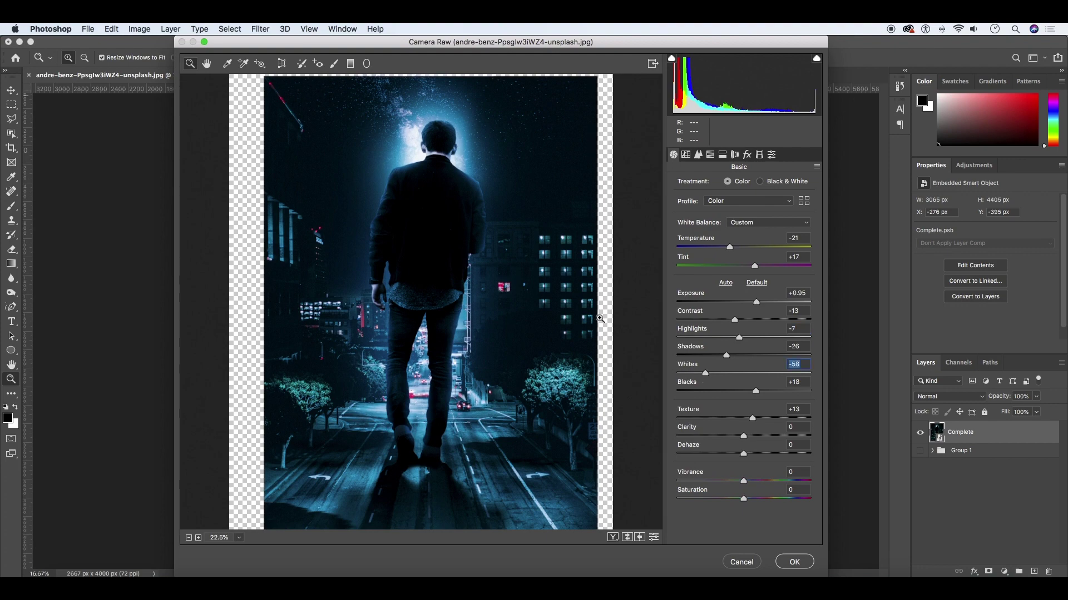
left_click(794, 560)
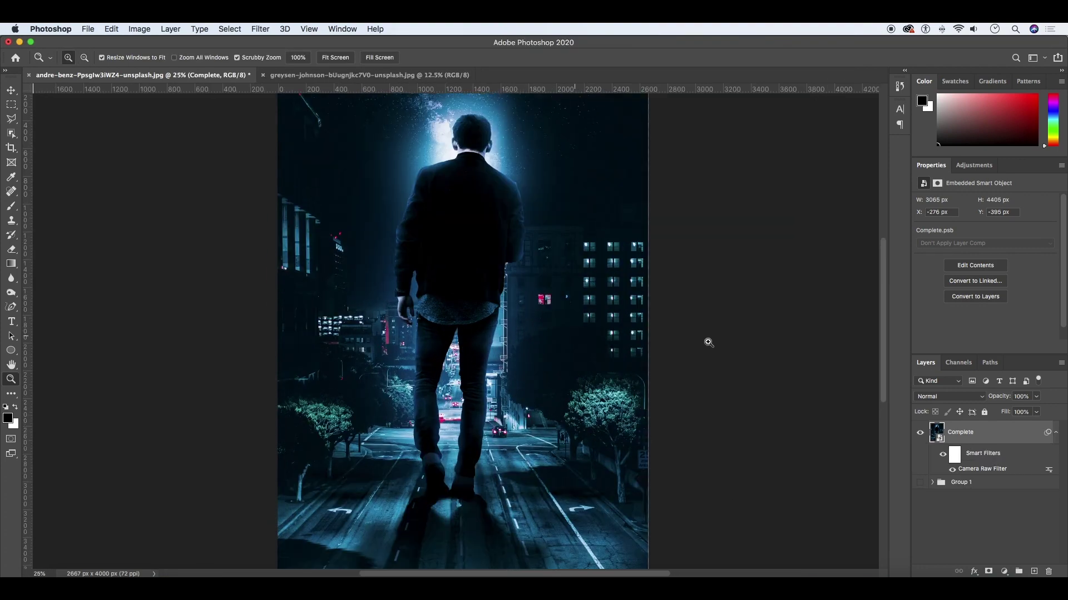